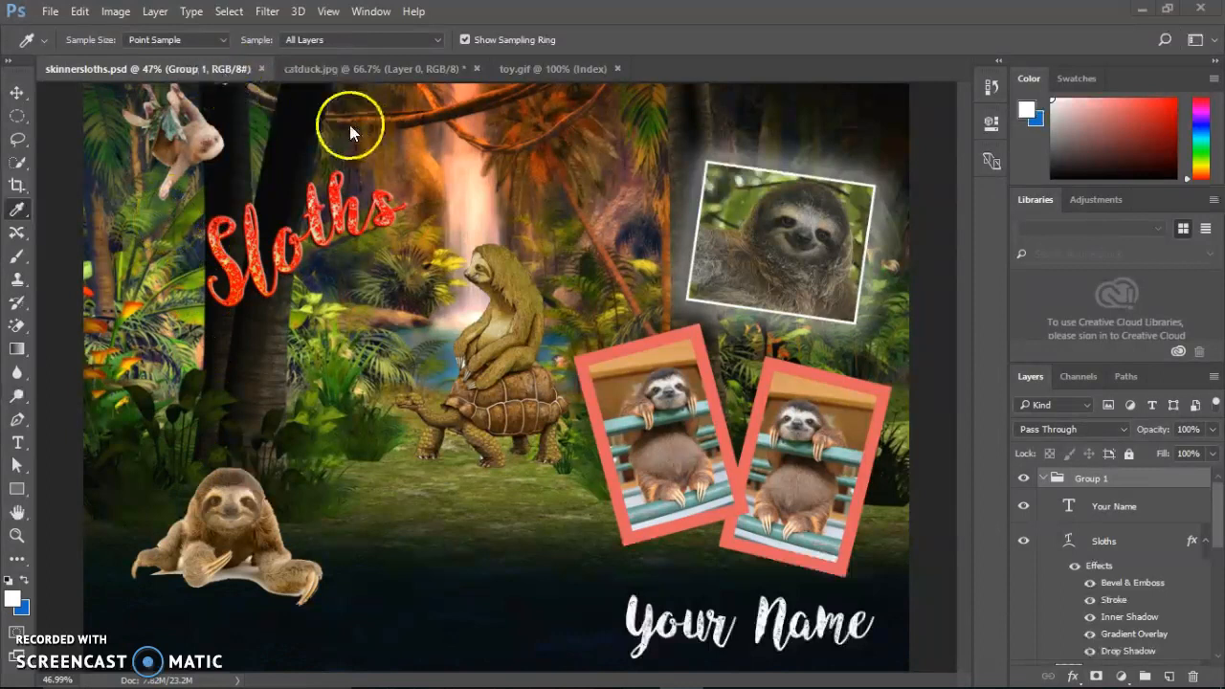
left_click(371, 10)
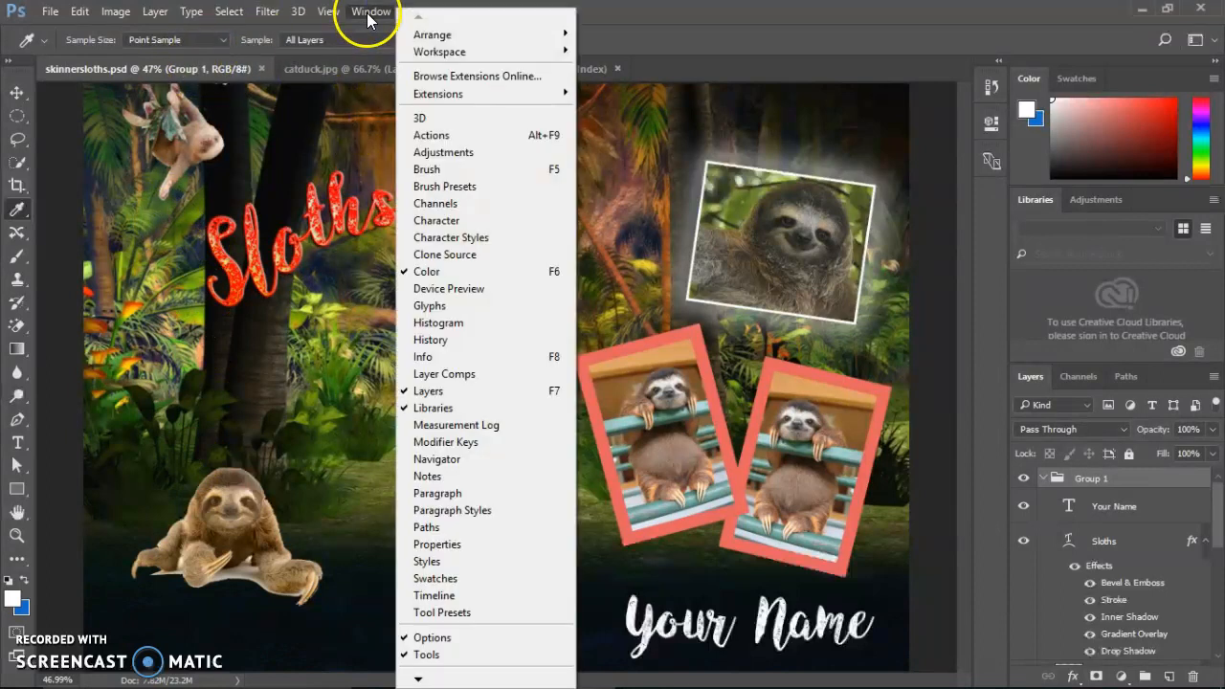
left_click(445, 52)
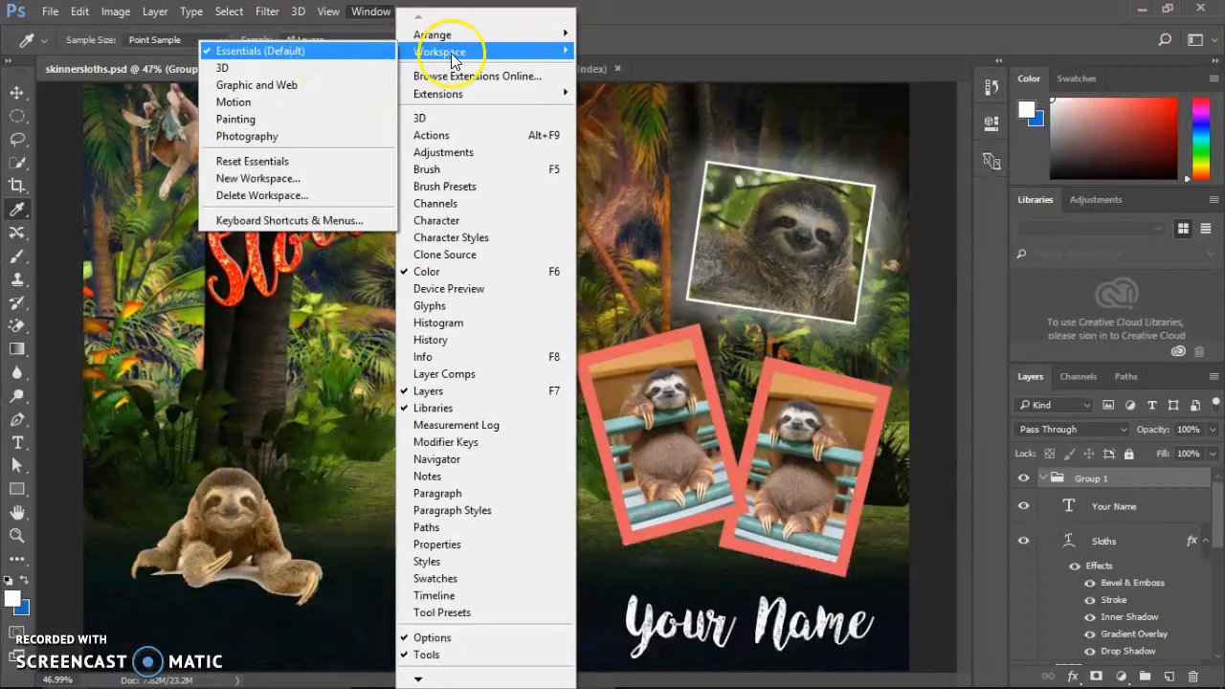
left_click(1013, 70)
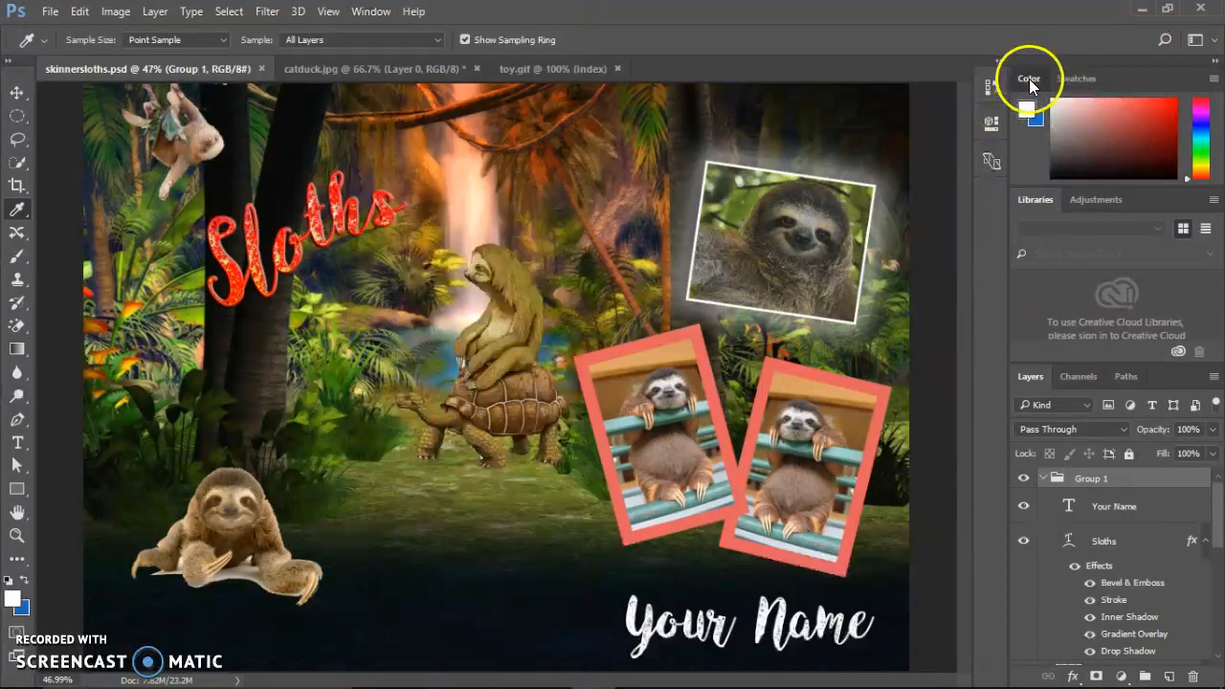
Step: Try undocking the Color and Swatches panels so that they float over the canvas
left_click_drag(1029, 79, 799, 182)
left_click_drag(1075, 70, 678, 261)
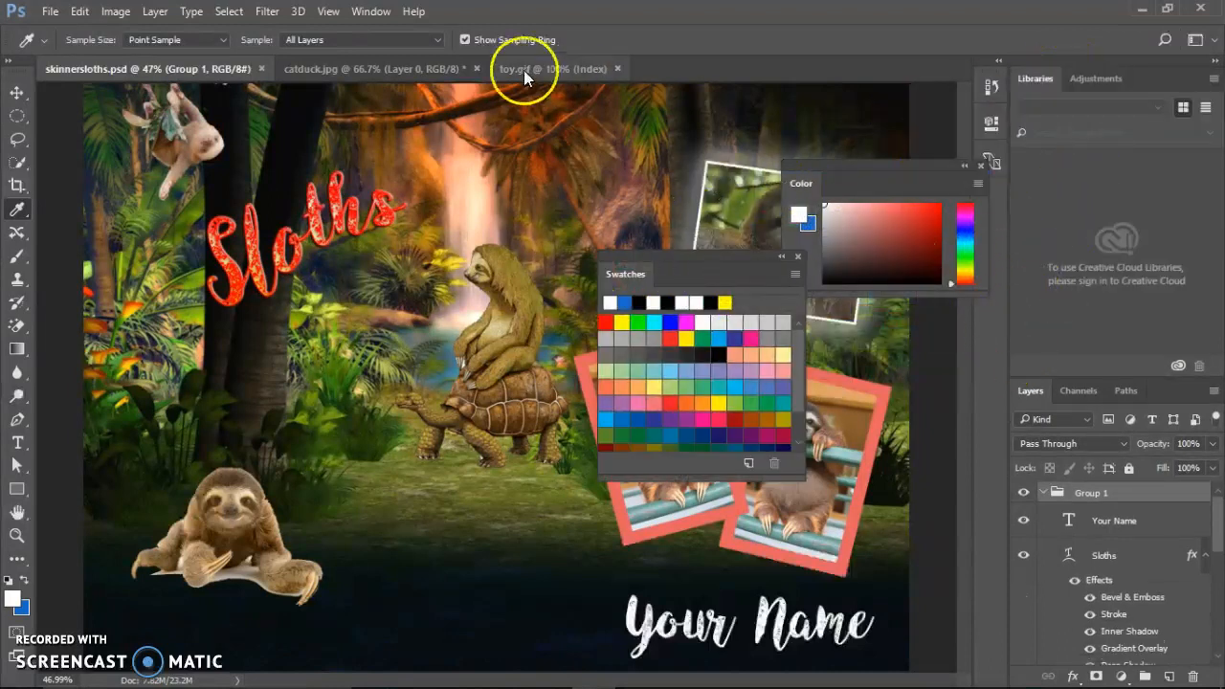
Step: Reset the Essentials workspace to its default panel layout
left_click(369, 12)
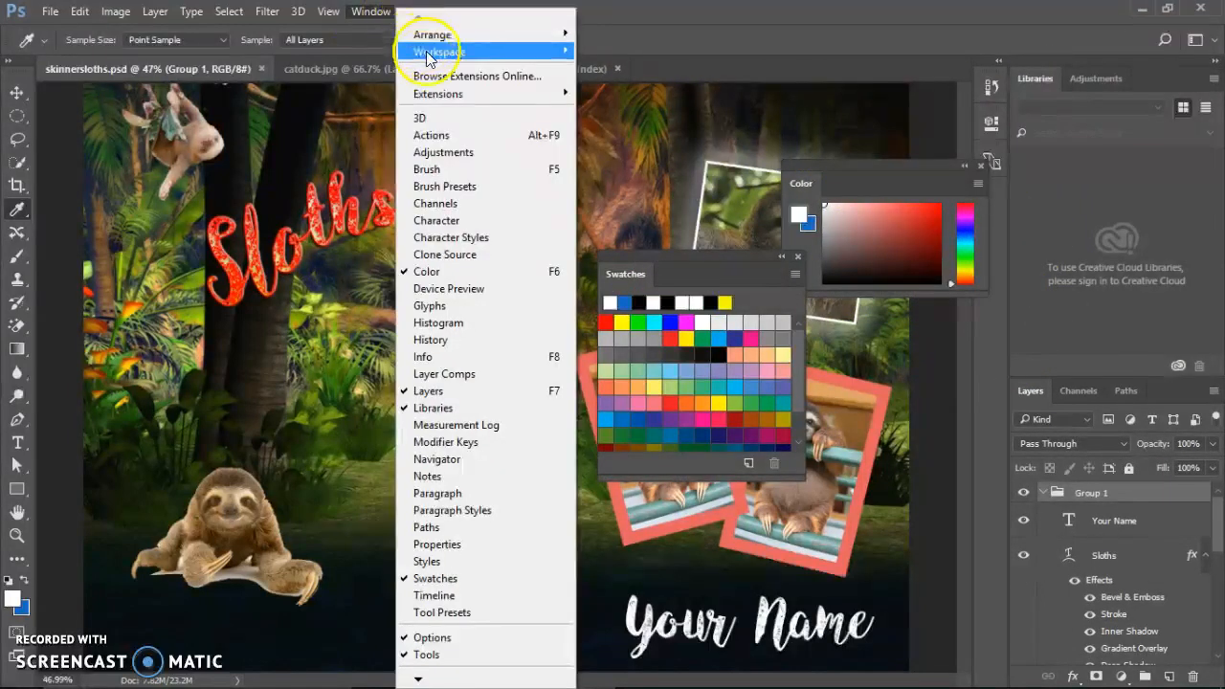
mouse_move(428, 54)
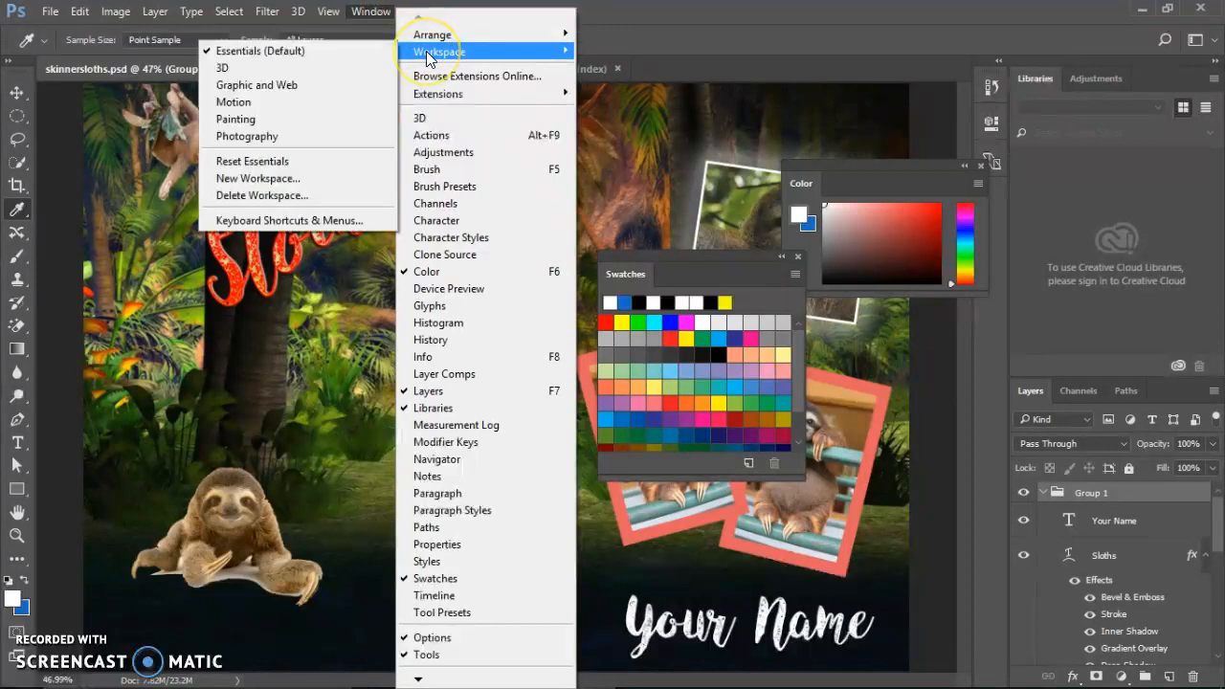
left_click(295, 165)
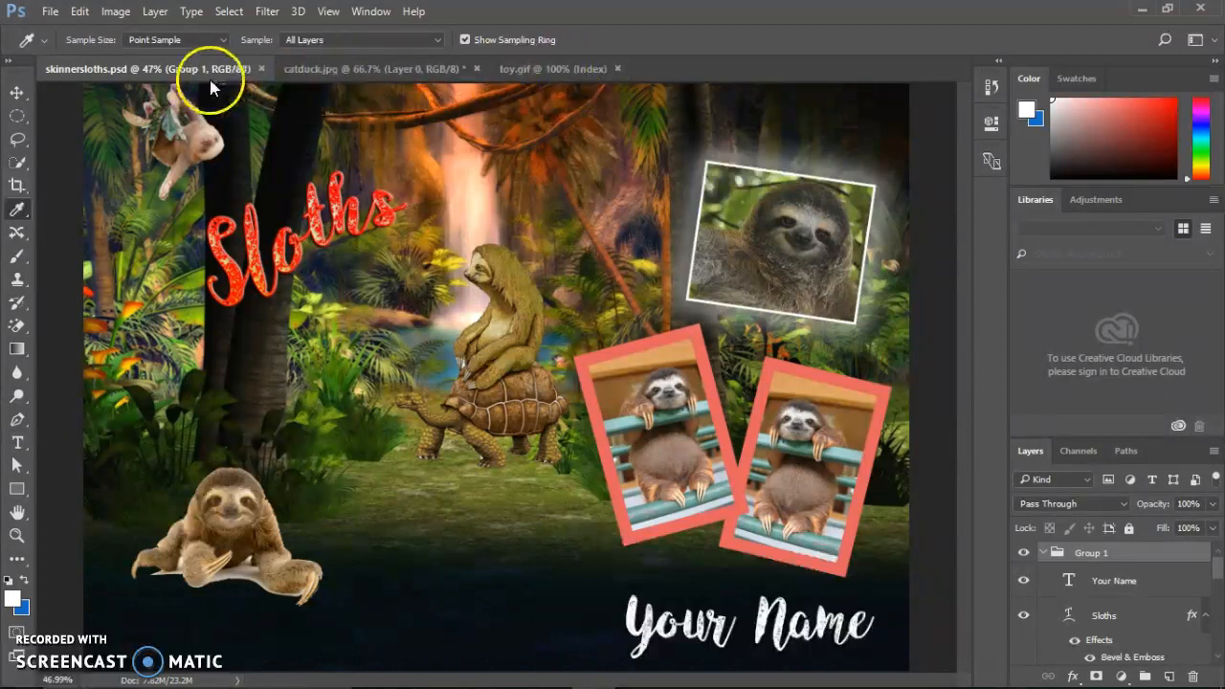
Step: Look through the open documents catduck.jpg and toy.gif, and return to skinnersloths.psd
left_click(383, 67)
left_click(552, 70)
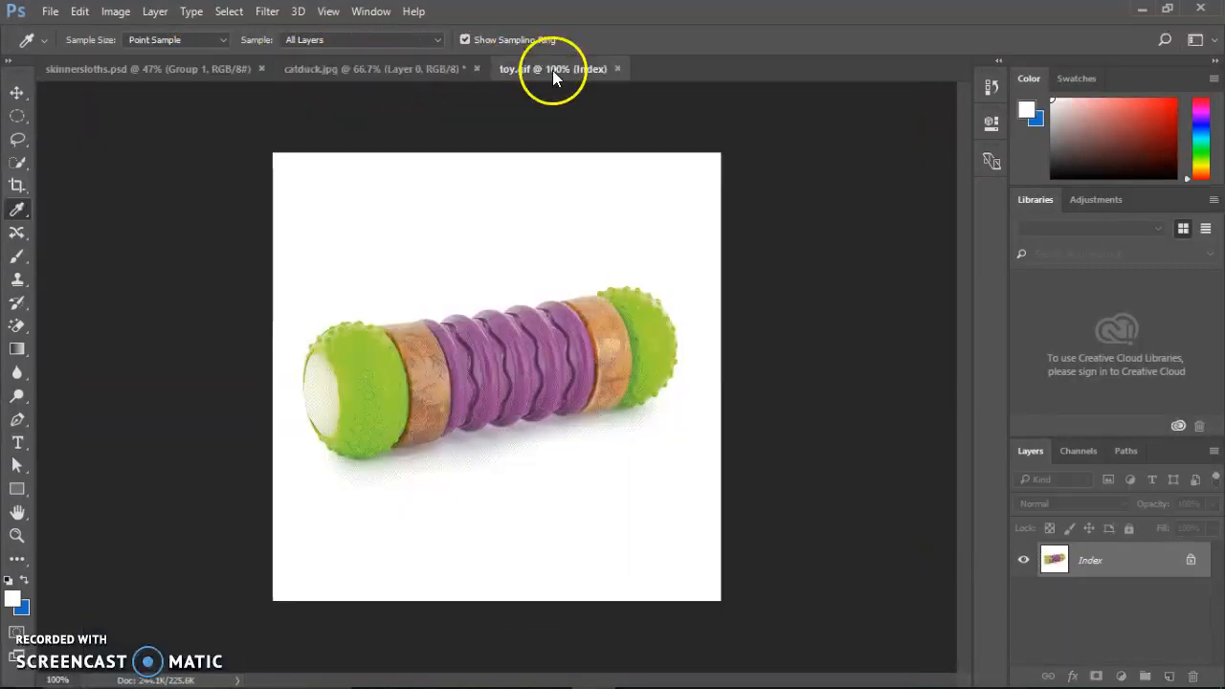
left_click(367, 66)
left_click(206, 71)
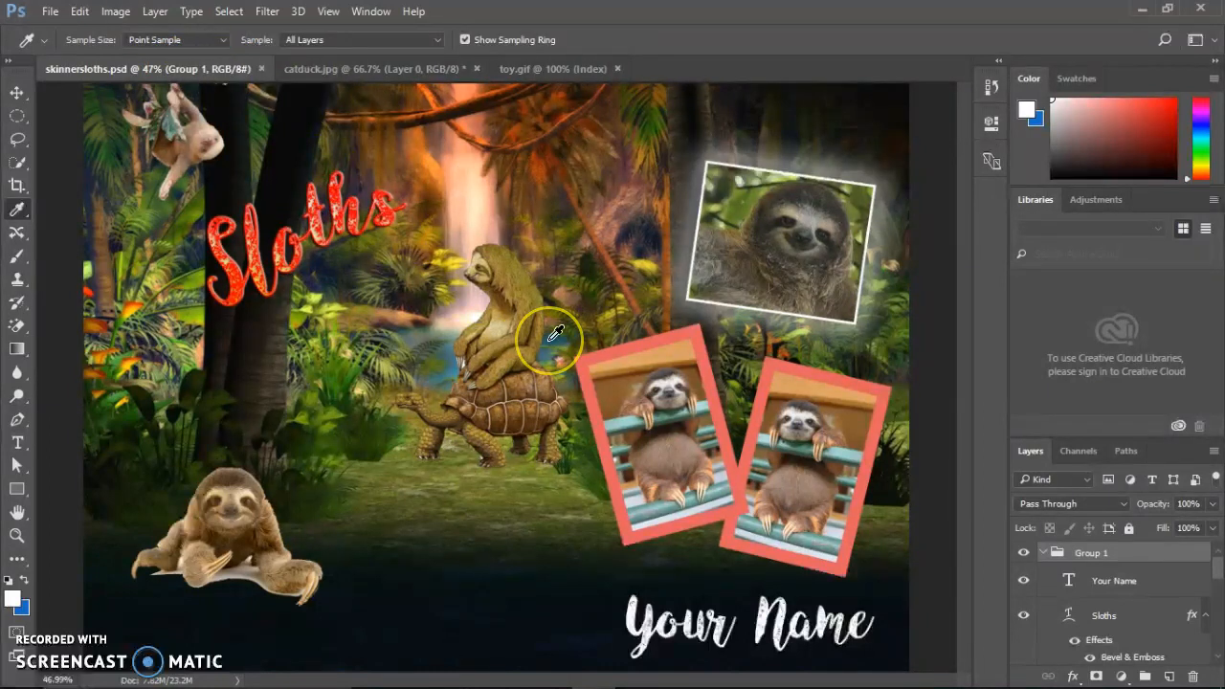
Step: Inspect the turtle and sloth artwork at 100% zoom, and view the whole collage at 33.3%
scroll(553, 335, "up", 4)
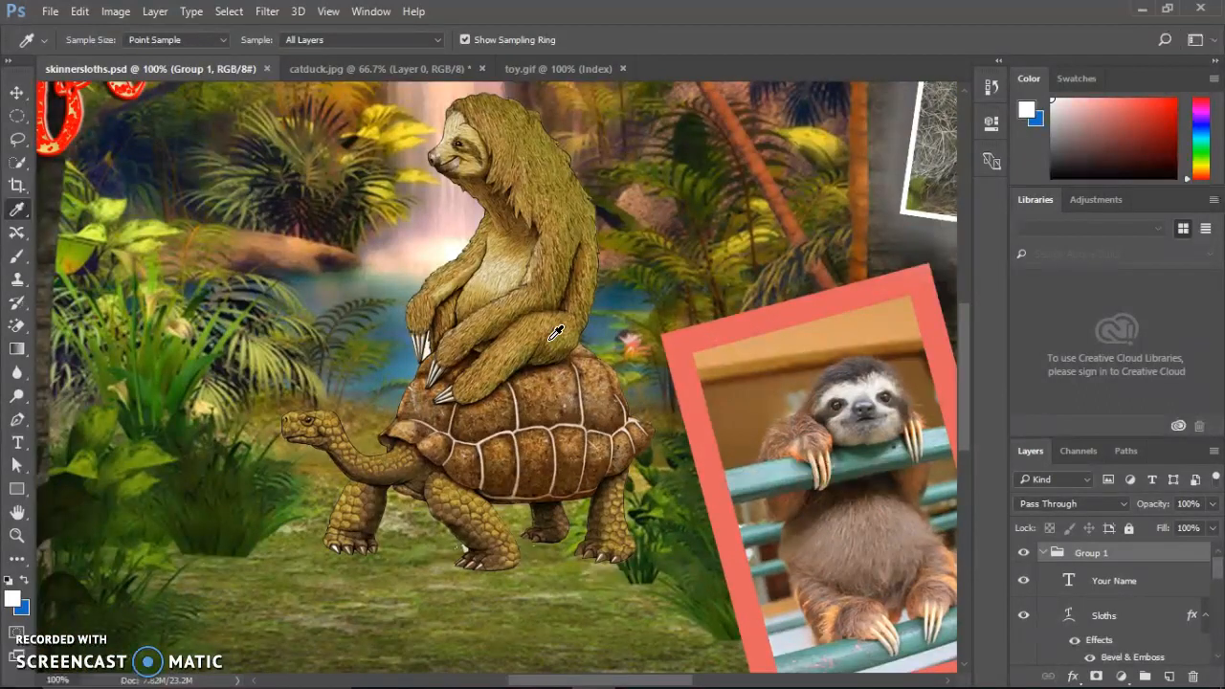
scroll(555, 335, "down", 3)
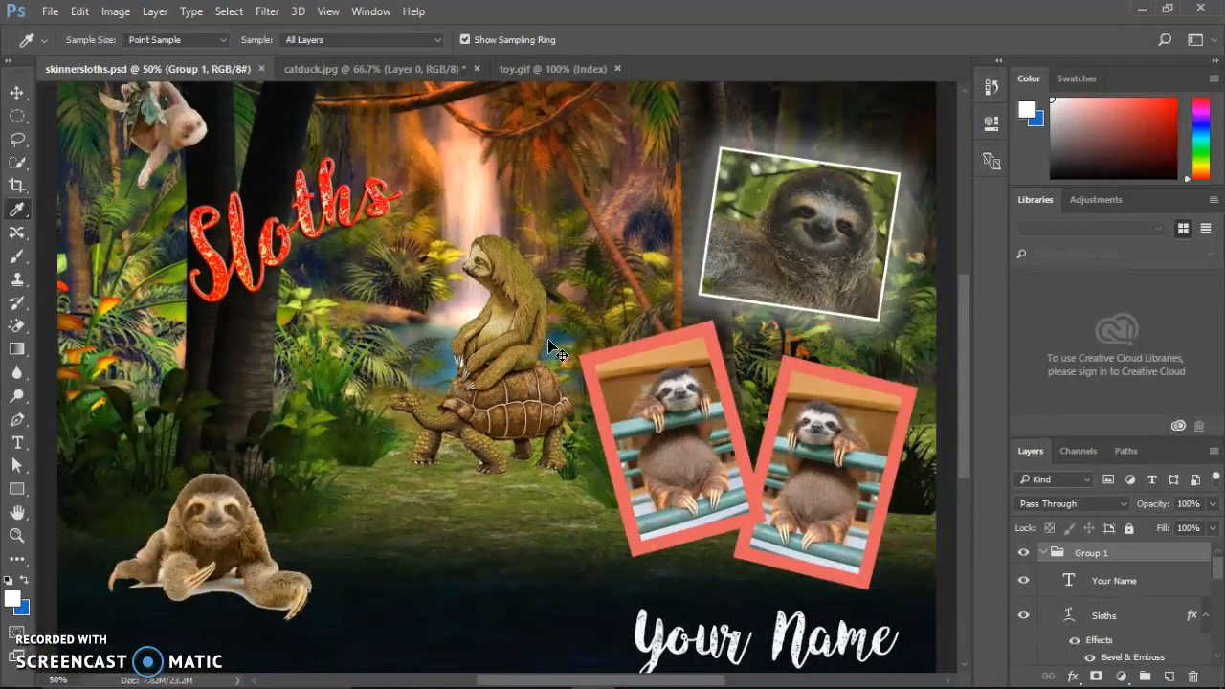
scroll(555, 352, "down", 1)
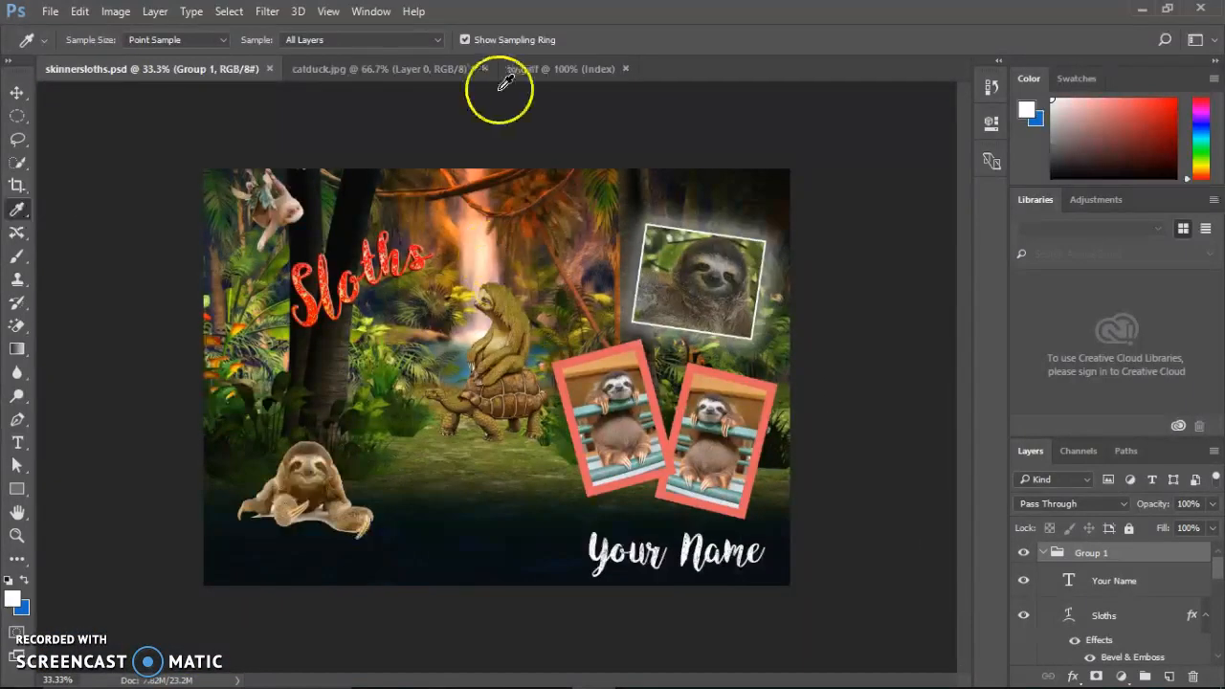
Step: View catduck.jpg at 100% and compare it with skinnersloths.psd and toy.gif
left_click(408, 71)
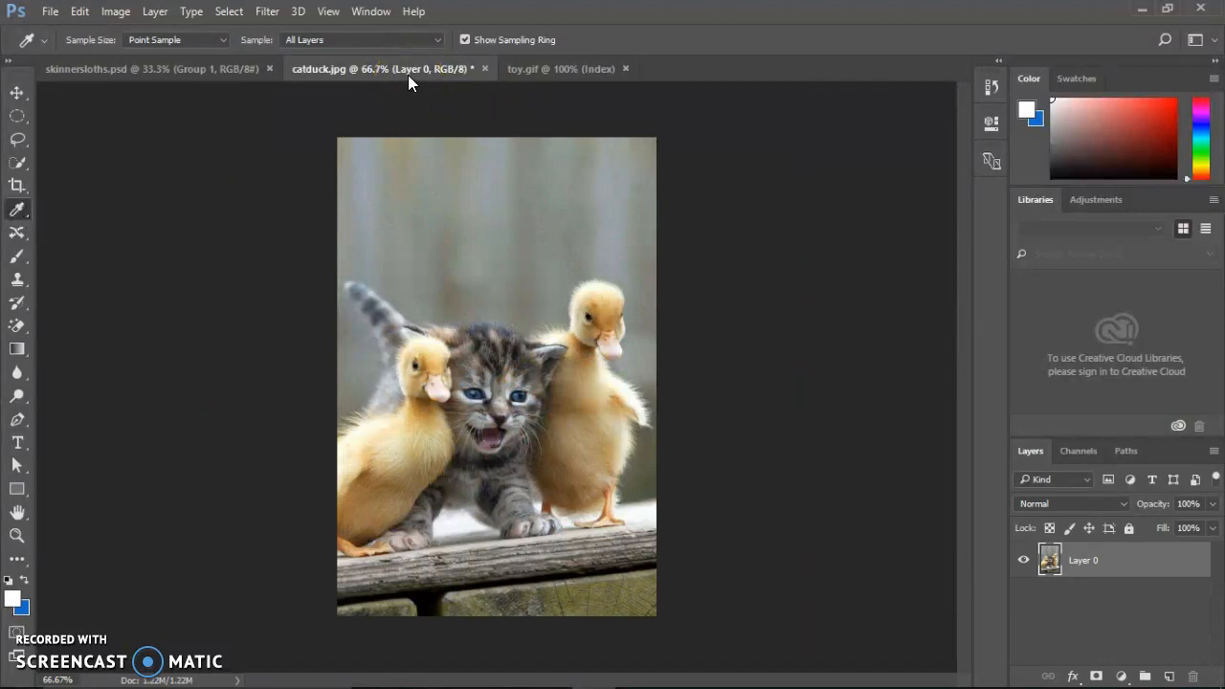
key("ctrl+plus")
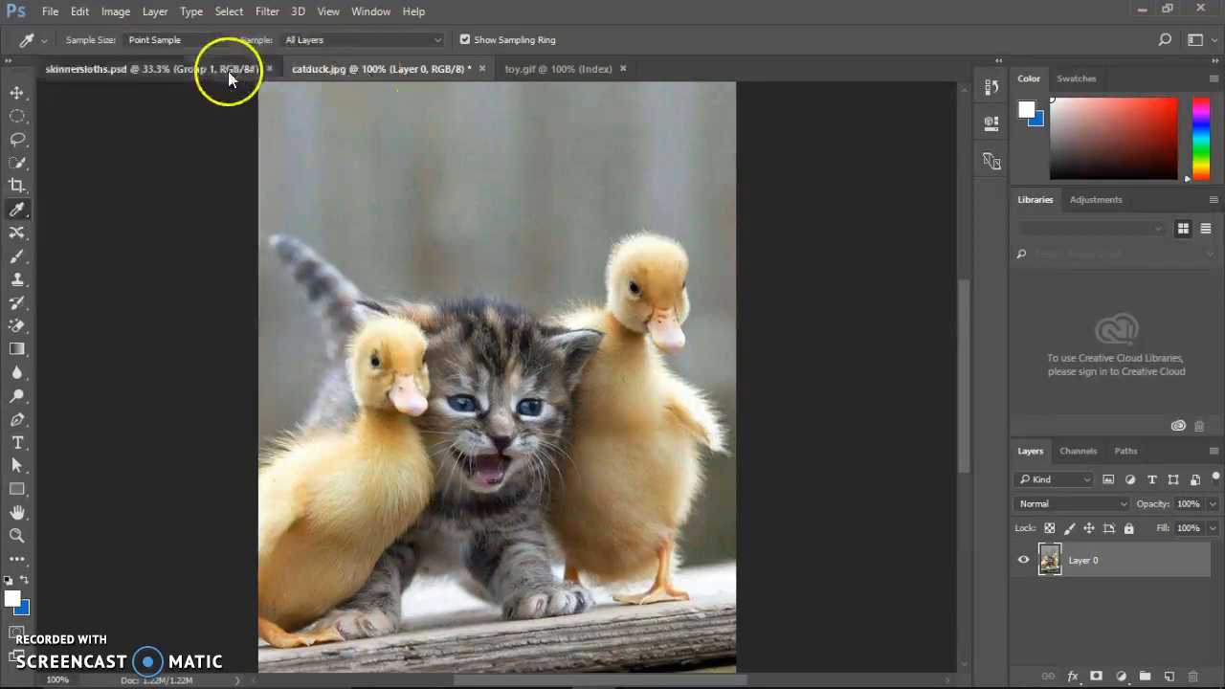
left_click(227, 71)
left_click(398, 67)
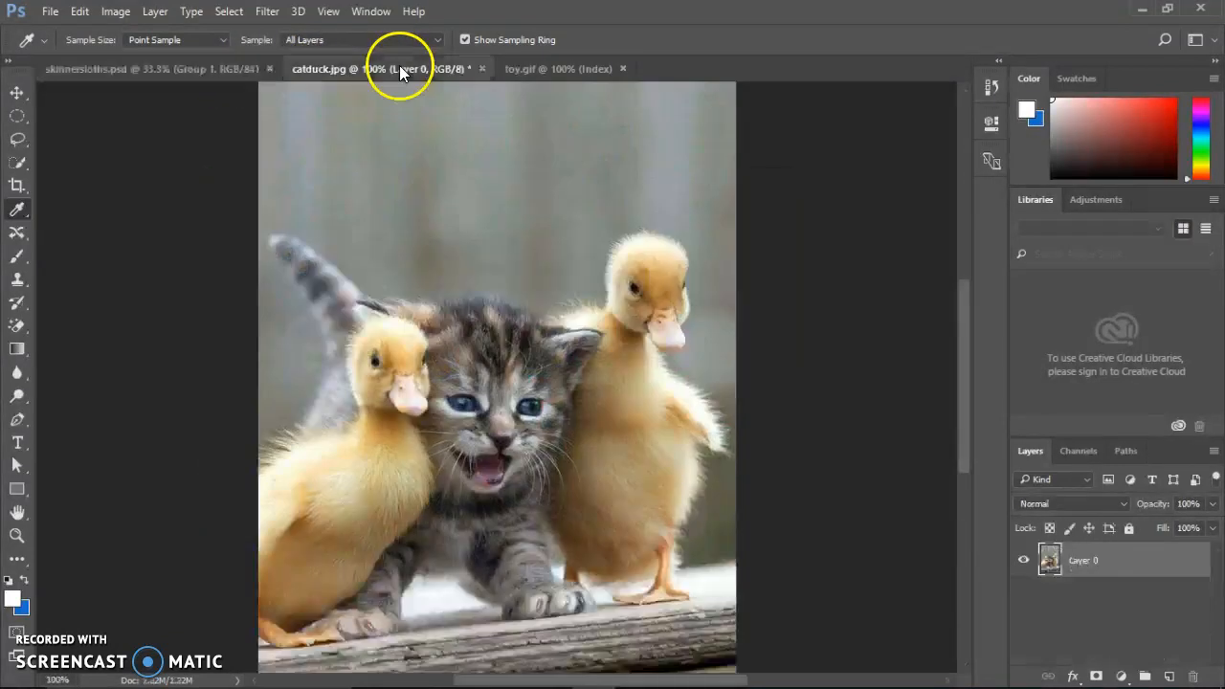
left_click(567, 71)
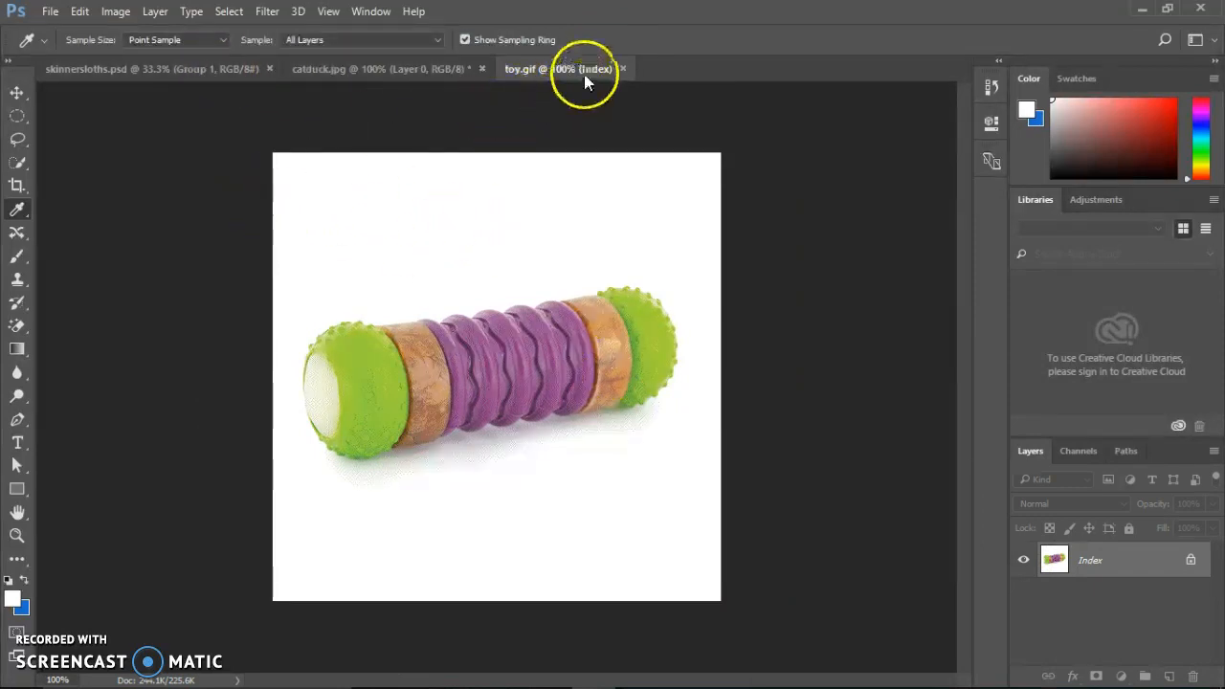
left_click(194, 72)
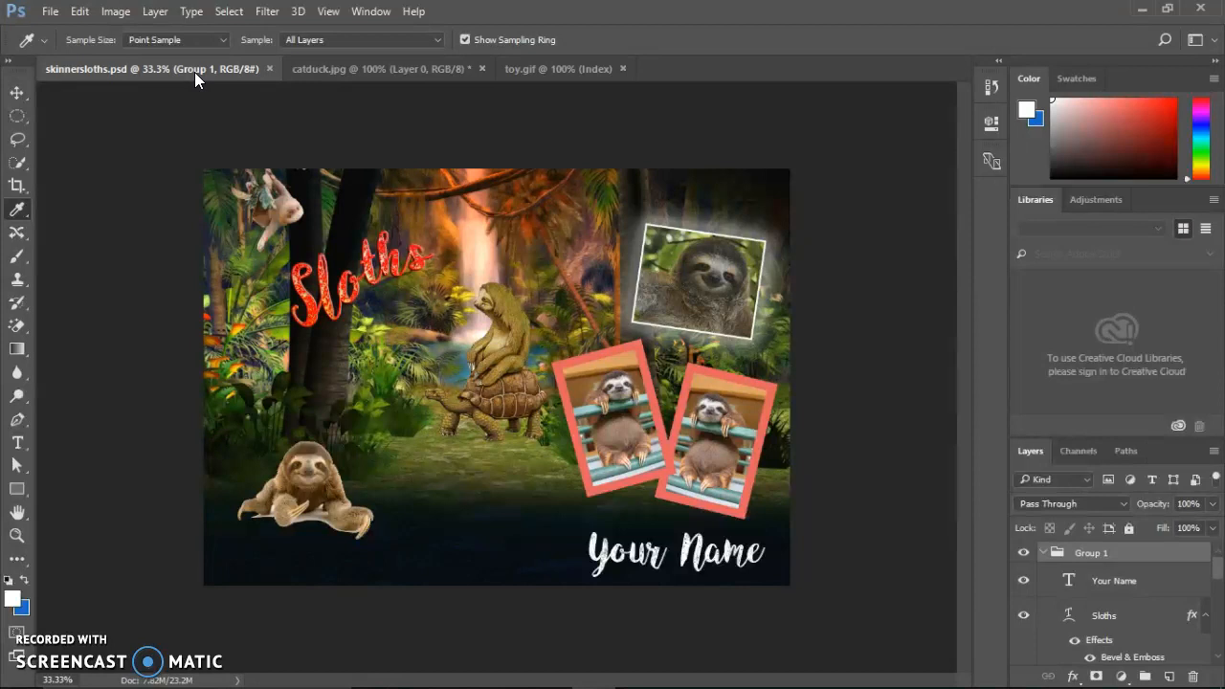
Step: In the image size settings of catduck.jpg, switch the units to inches and set the width to 4
left_click(376, 73)
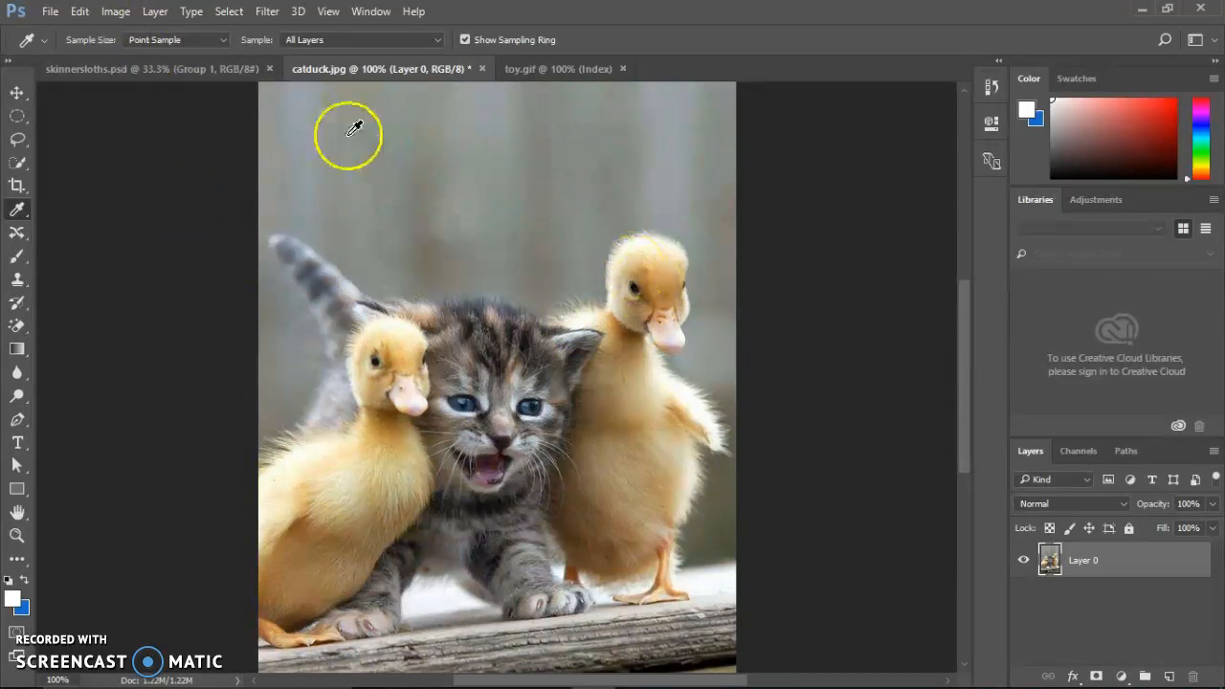
left_click(116, 11)
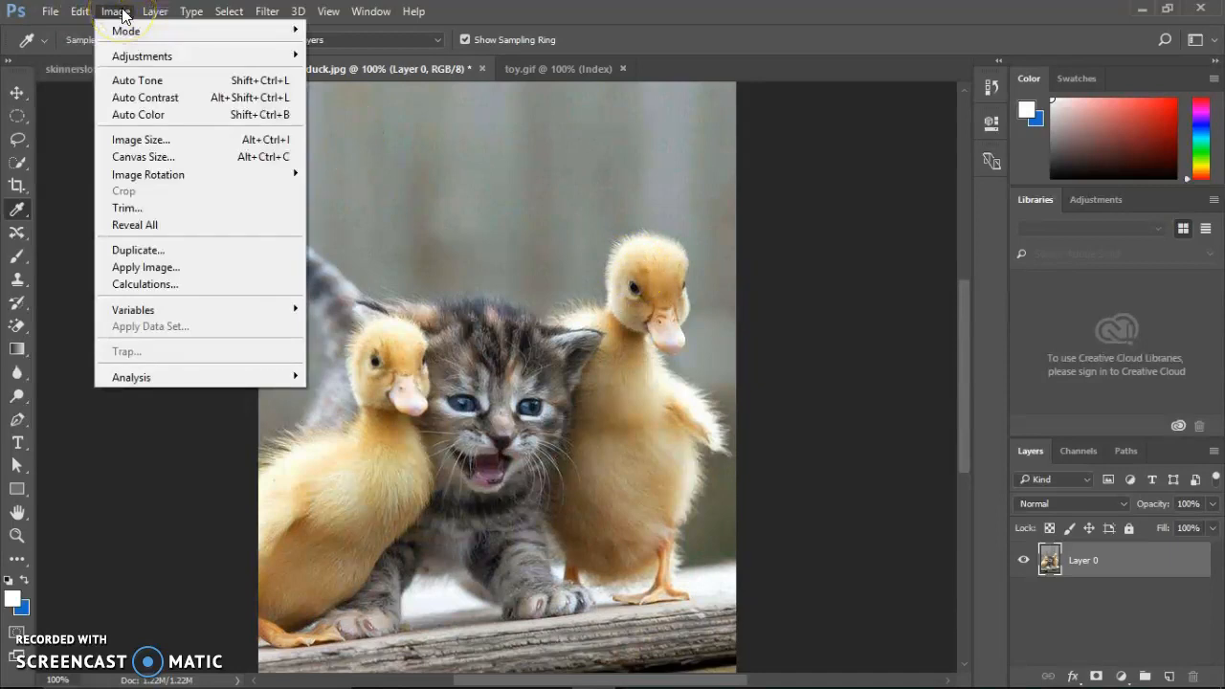
left_click(166, 146)
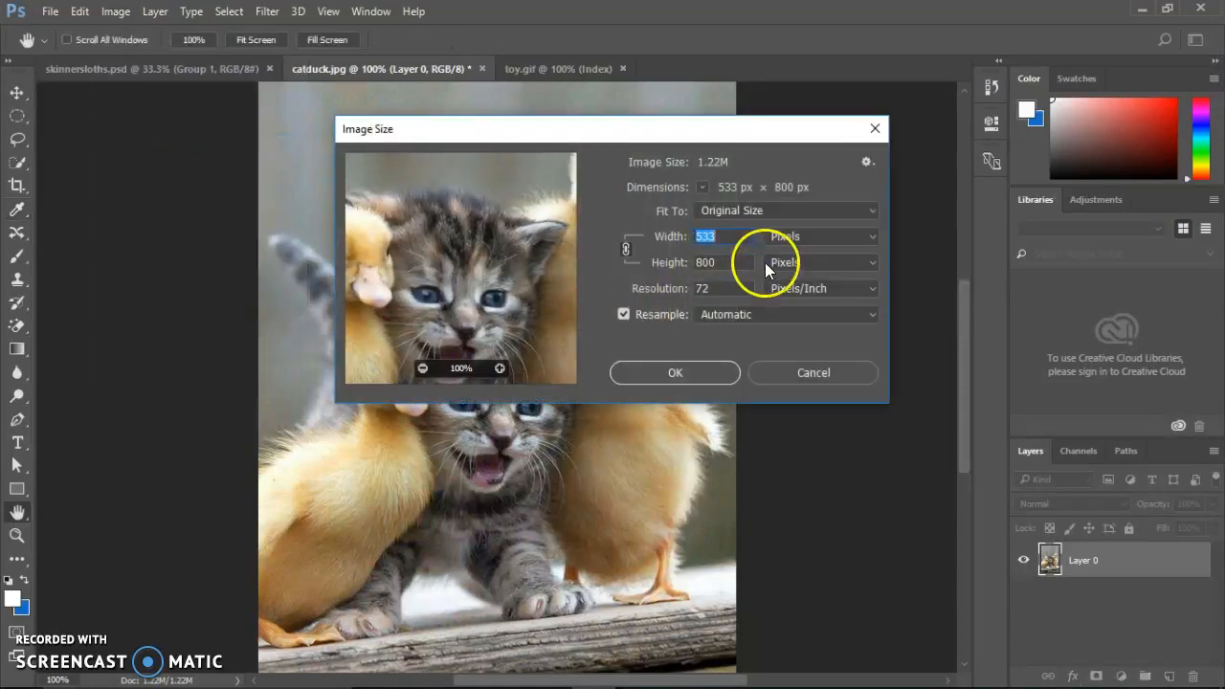
left_click(813, 236)
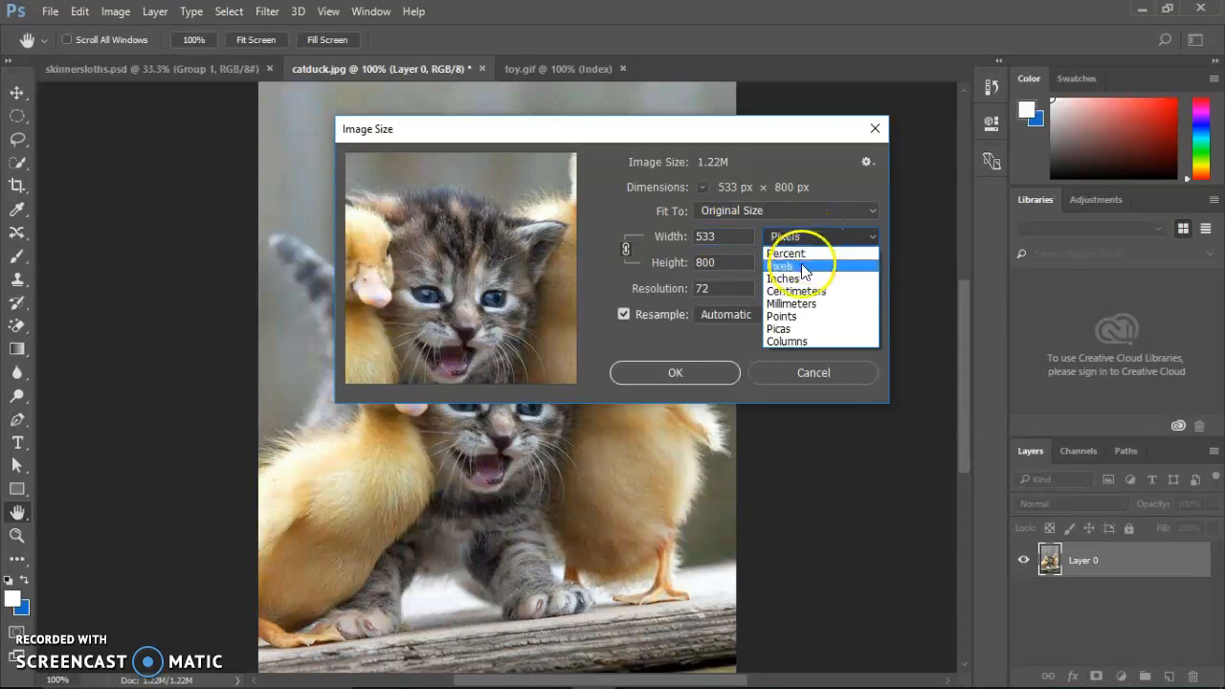
left_click(796, 277)
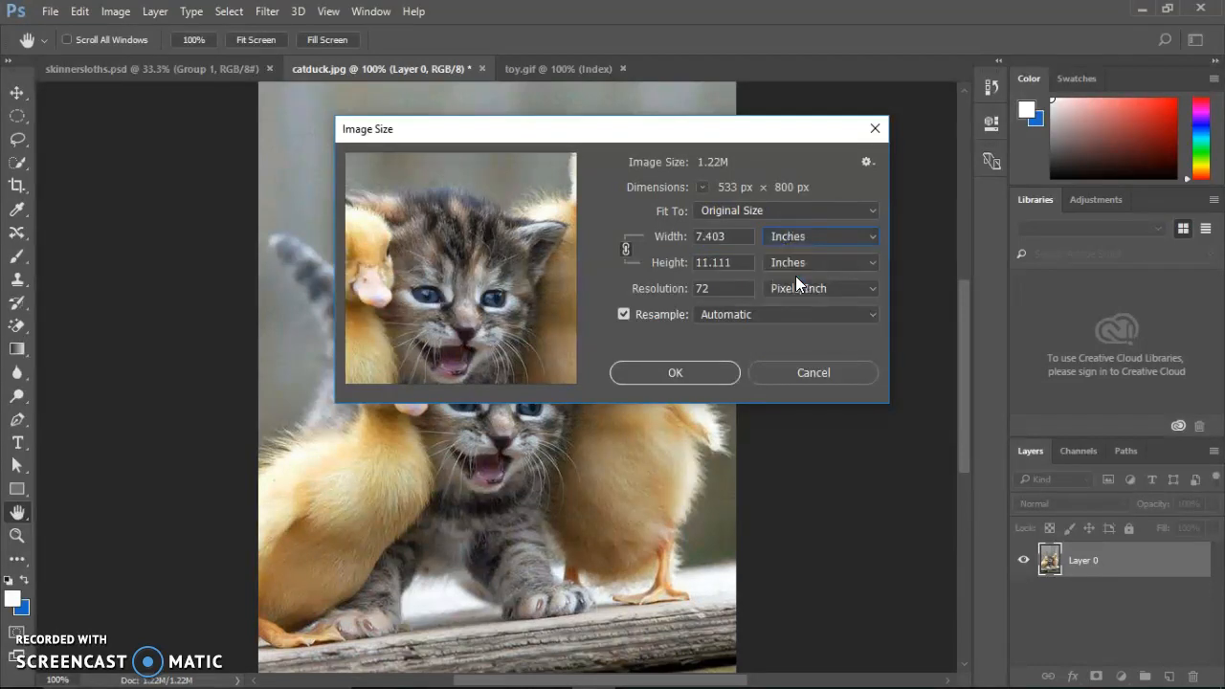
left_click(737, 235)
left_click_drag(736, 237, 662, 245)
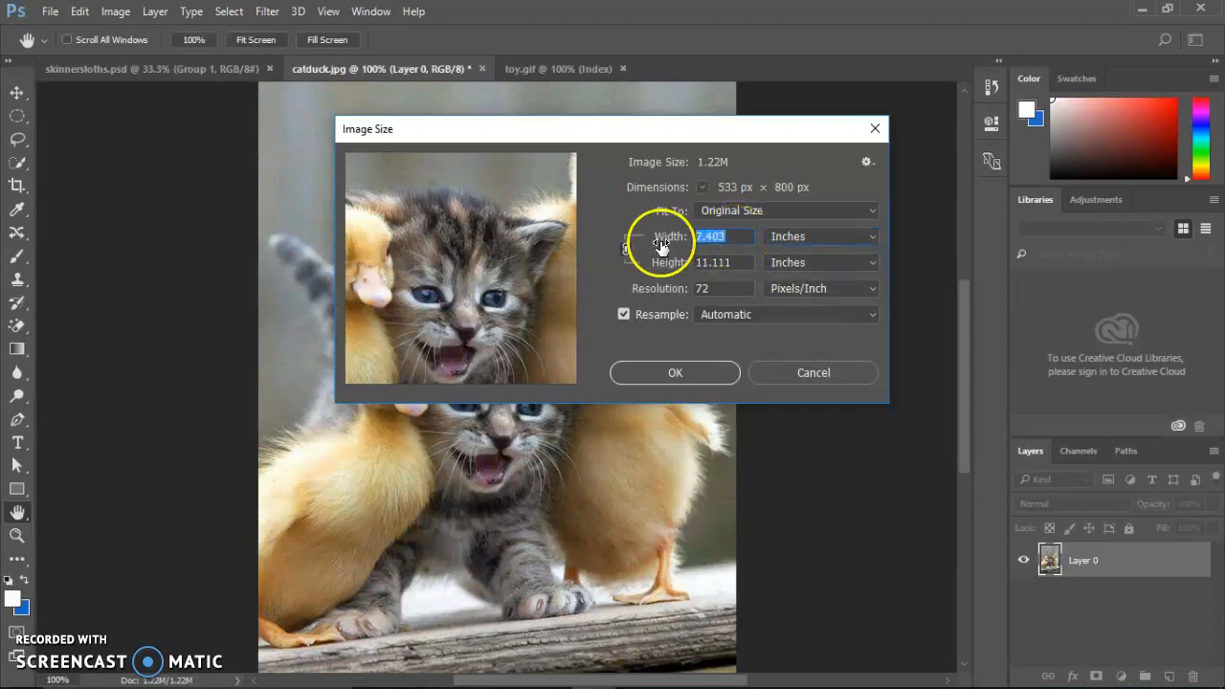
type("4")
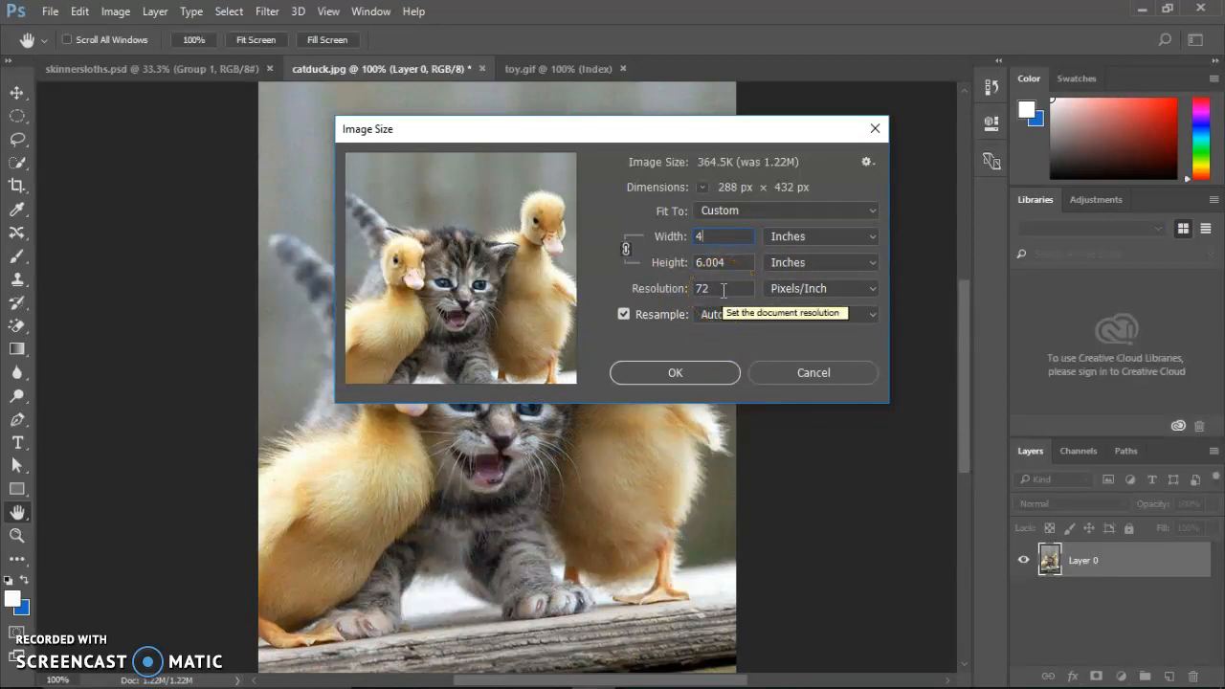
Step: Try a resolution of 300 pixels/inch for catduck.jpg, and cancel the image resize
left_click(676, 296)
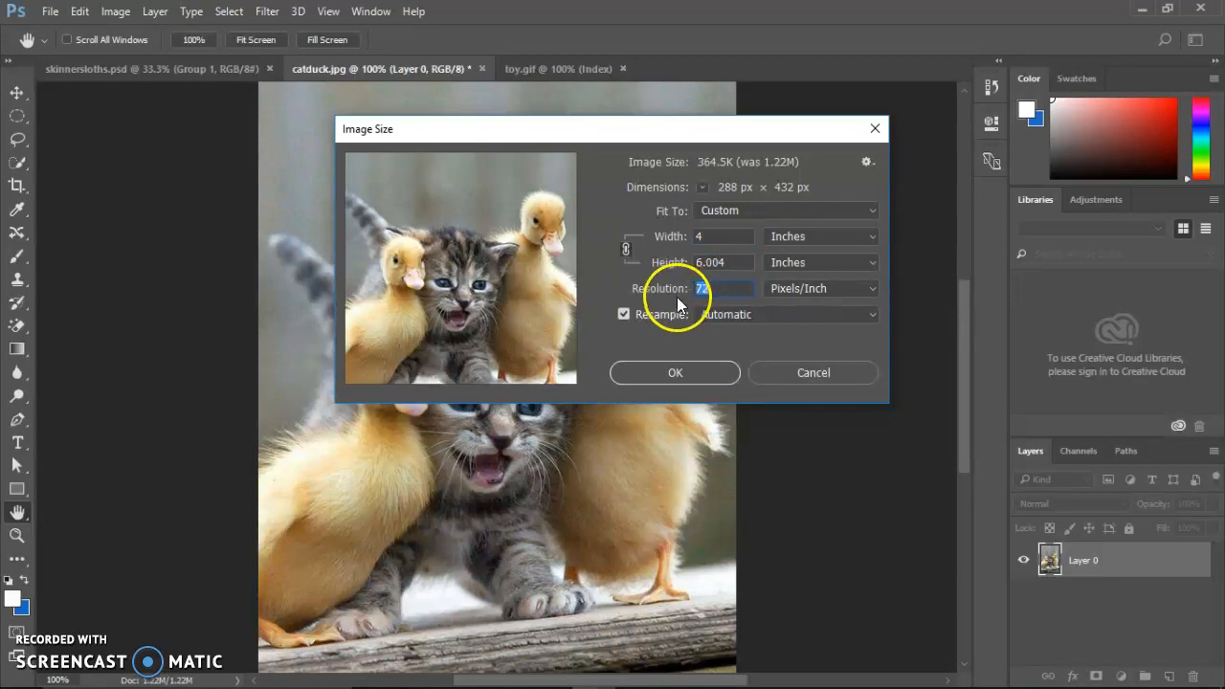
type("300")
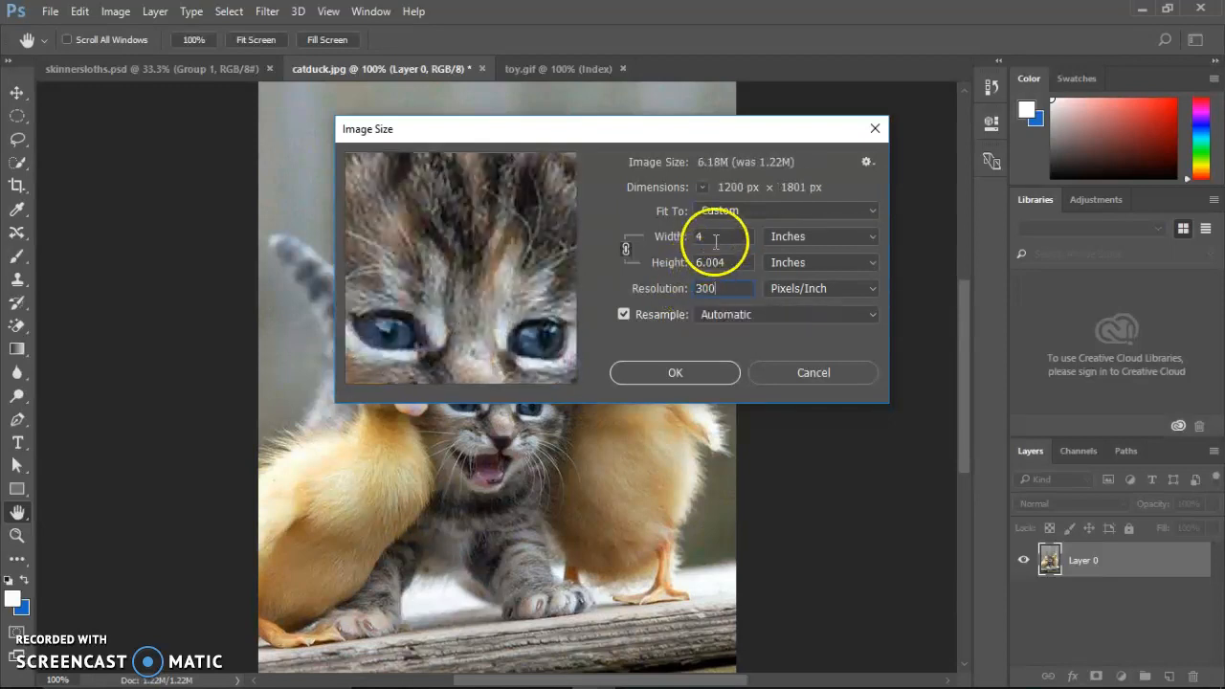
left_click(724, 236)
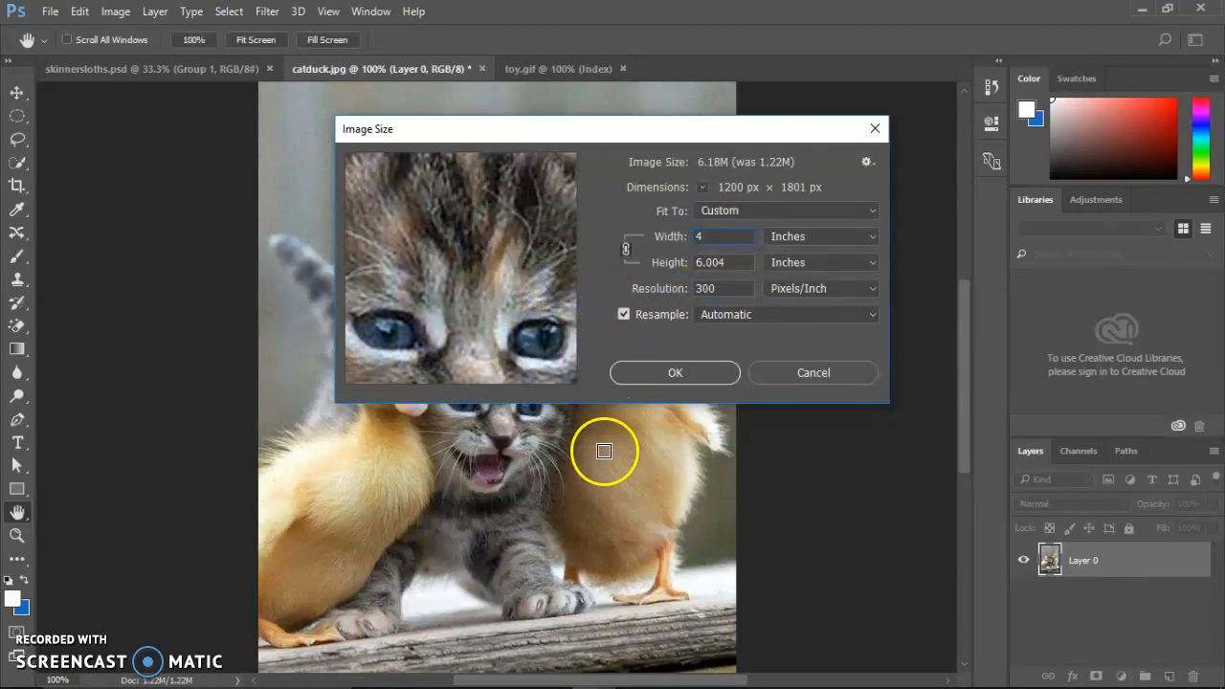
left_click(728, 285)
left_click(659, 288)
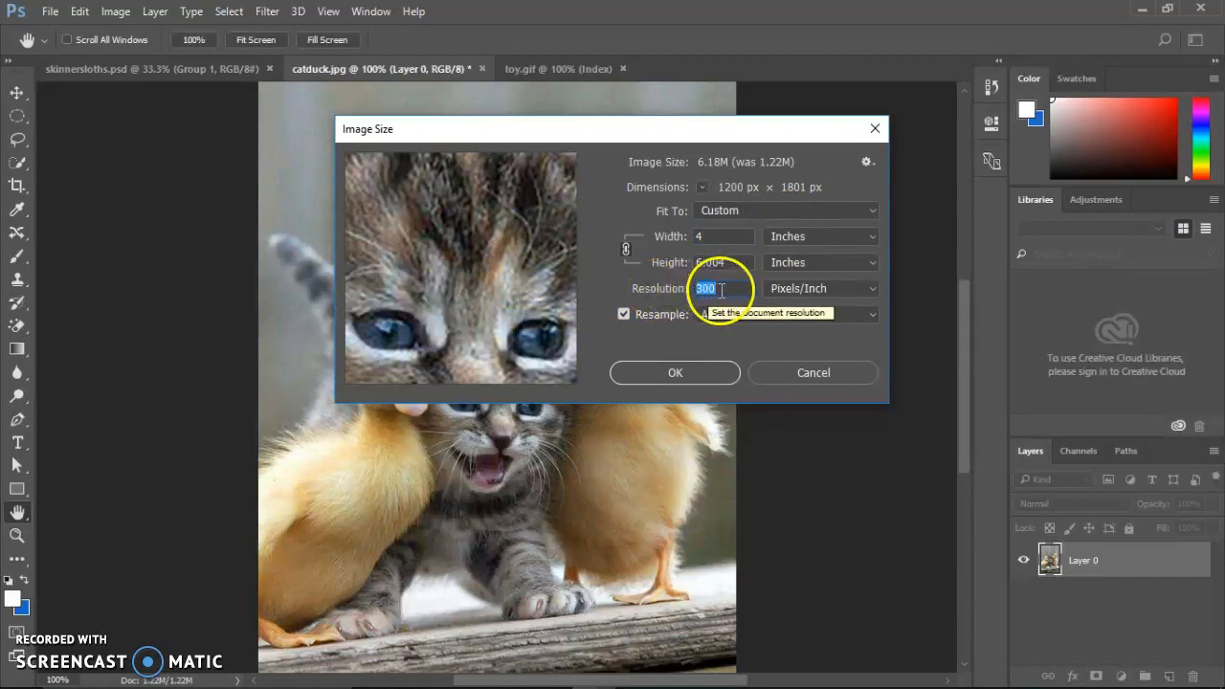
left_click(809, 372)
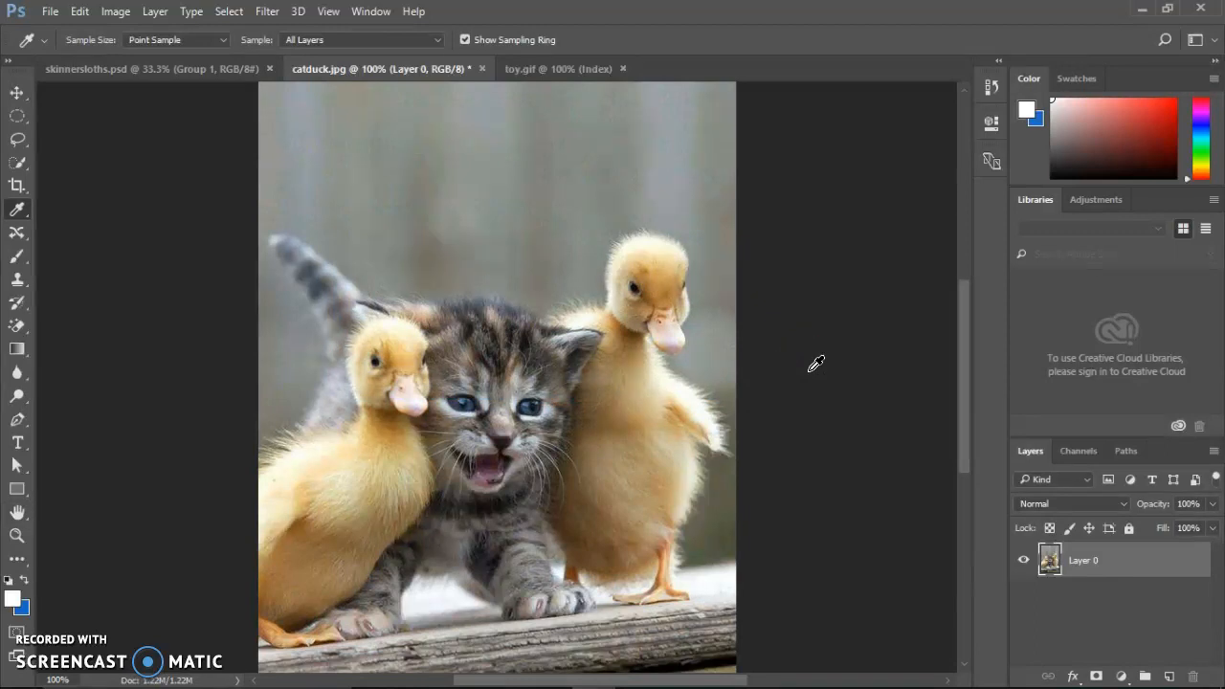
Step: Enlarge the Layers panel for skinnersloths.psd and look through its layers down to the hanging sloth right layer
left_click(182, 70)
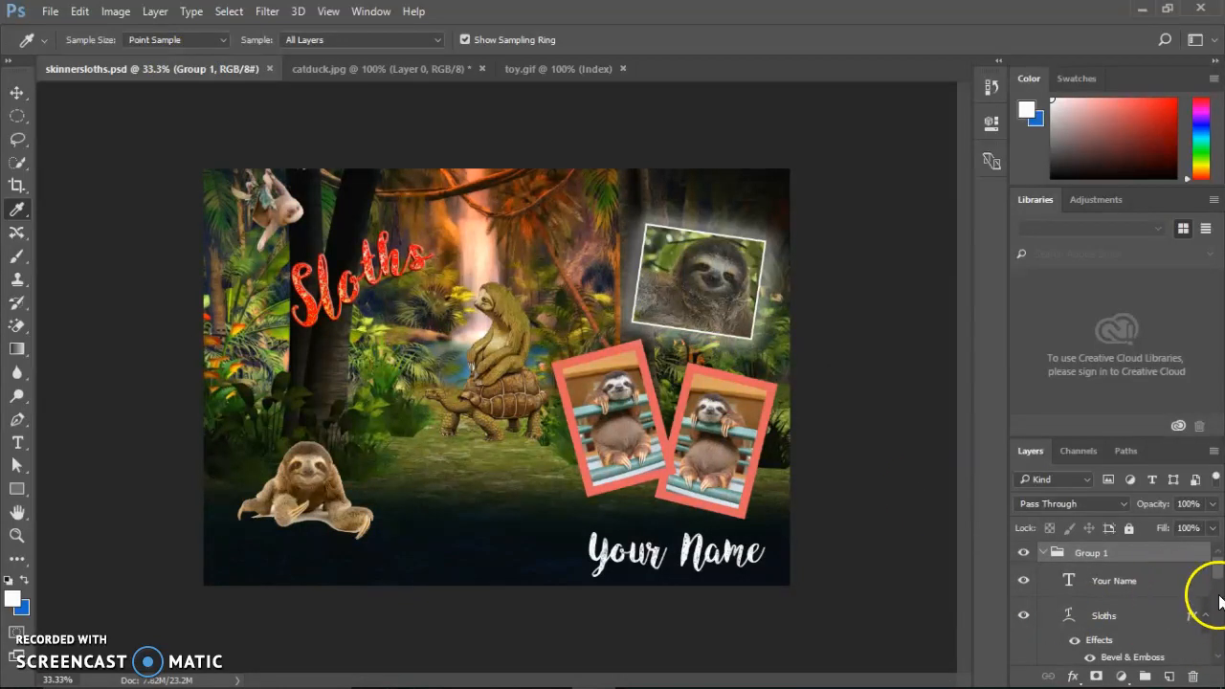
scroll(1219, 574, "down", 3)
scroll(1219, 580, "up", 3)
scroll(1219, 583, "up", 1)
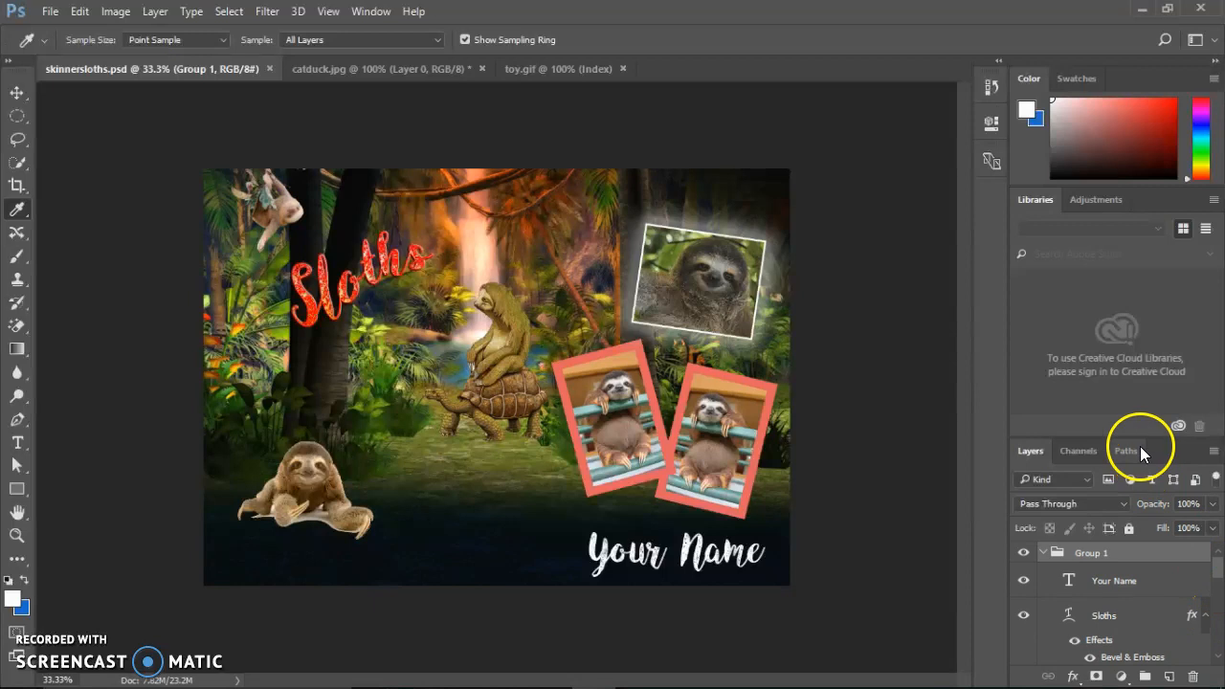
left_click_drag(1134, 438, 1118, 296)
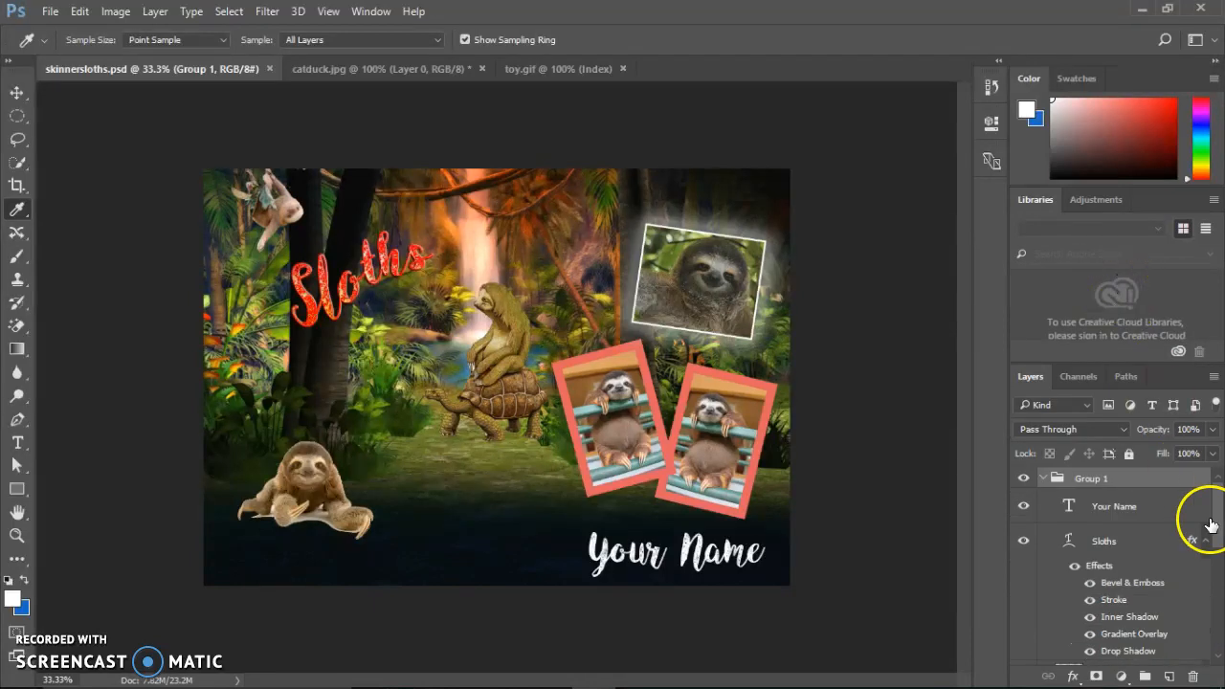
left_click_drag(1209, 517, 1214, 613)
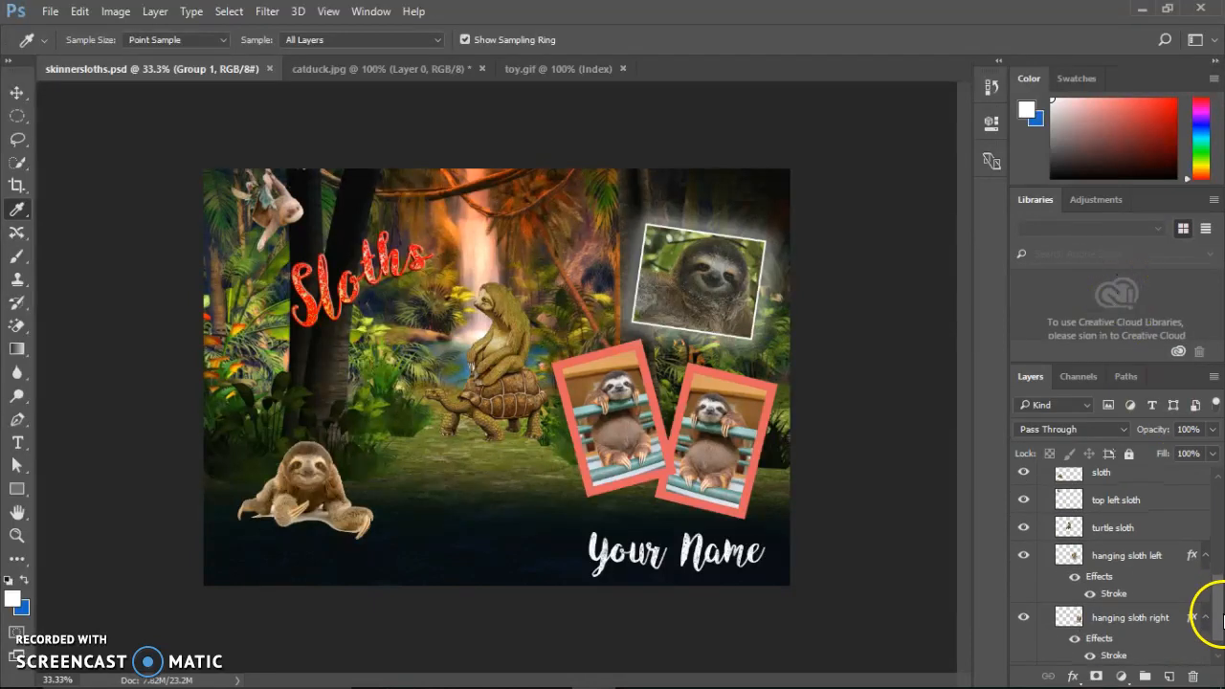
Step: Review the Save As options of skinnersloths.psd with the Photoshop format chosen, and cancel the save
left_click(50, 12)
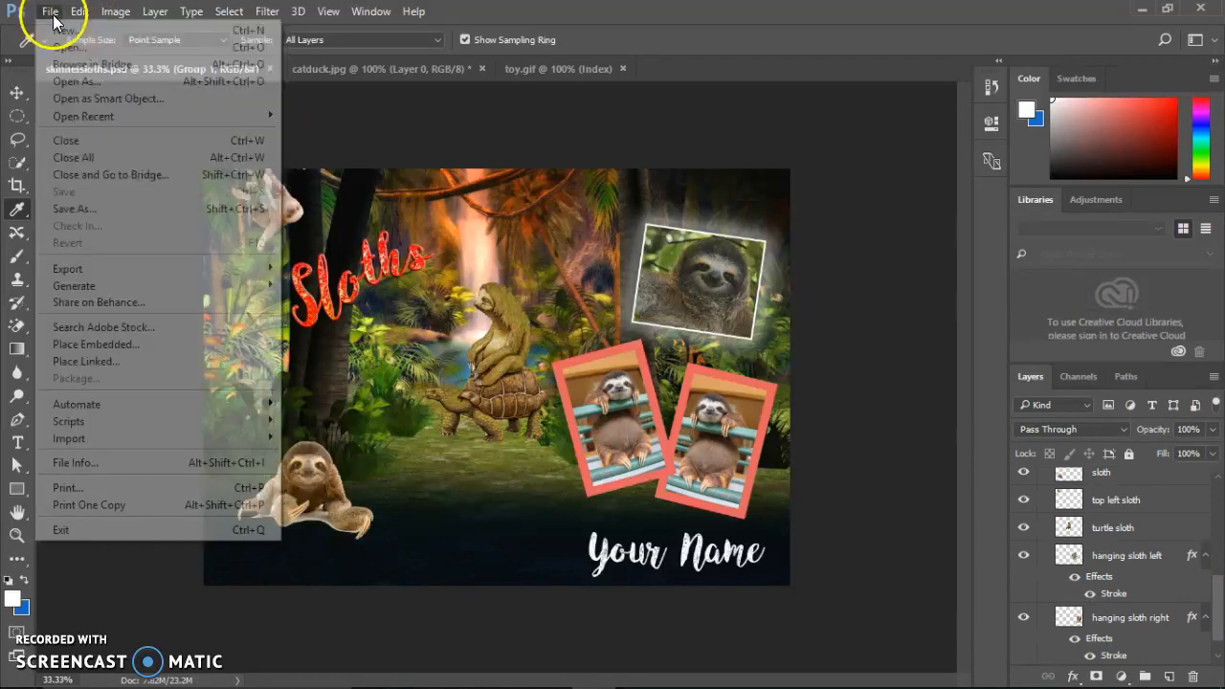
left_click(90, 209)
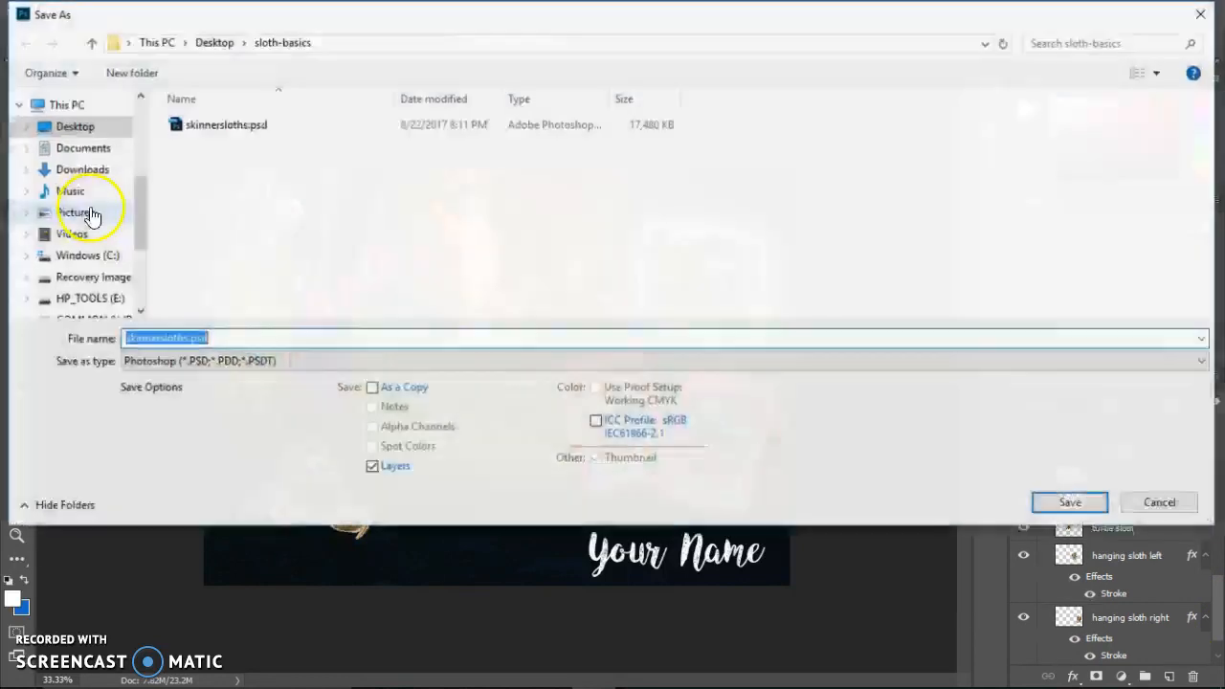
left_click(187, 363)
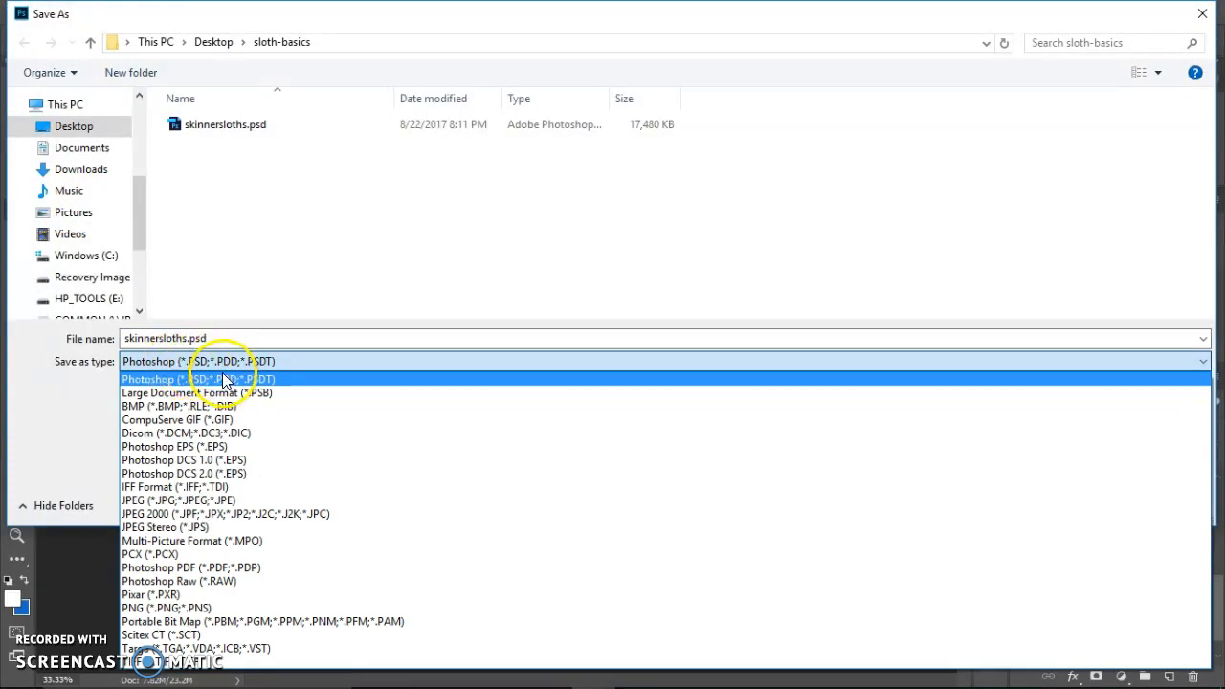
left_click(214, 380)
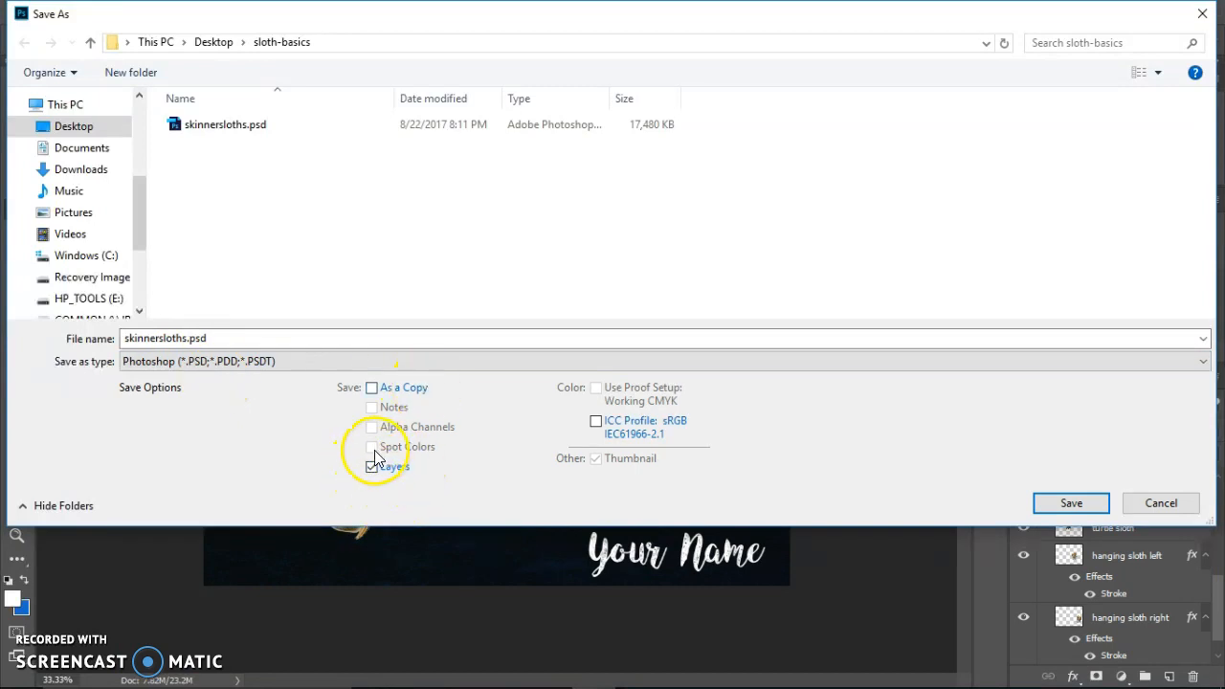
left_click(1142, 500)
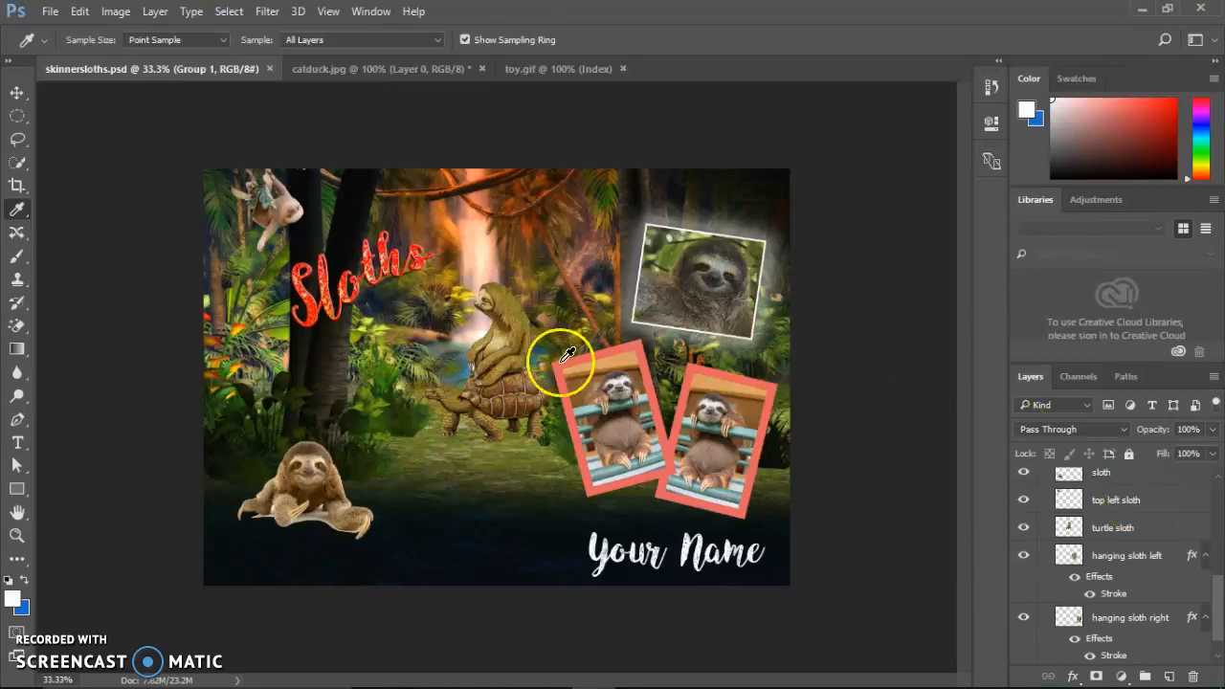
Step: Move the sitting sloth near the canvas's lower-left corner slightly down and to the left
left_click(16, 93)
left_click(306, 497)
mouse_move(306, 497)
left_mouse_down()
mouse_move(335, 490)
mouse_move(299, 503)
left_mouse_up()
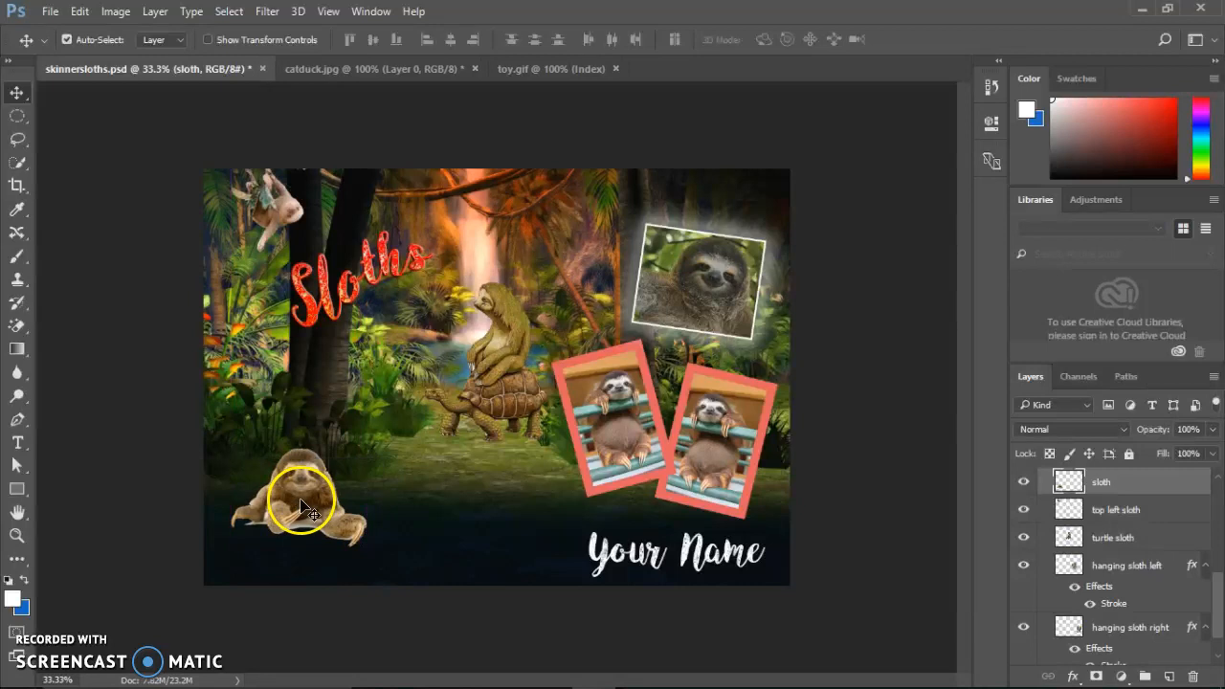
Step: View catduck.jpg for comparison and return to skinnersloths.psd
left_click(325, 72)
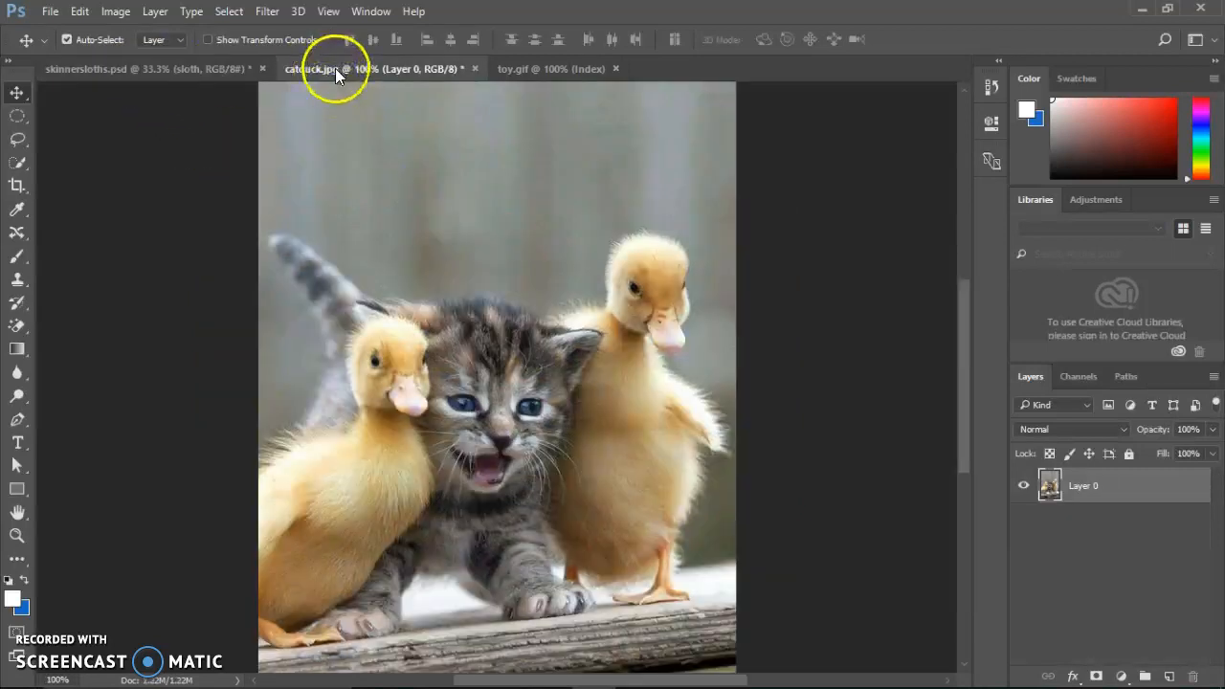
left_click(174, 70)
left_click(148, 67)
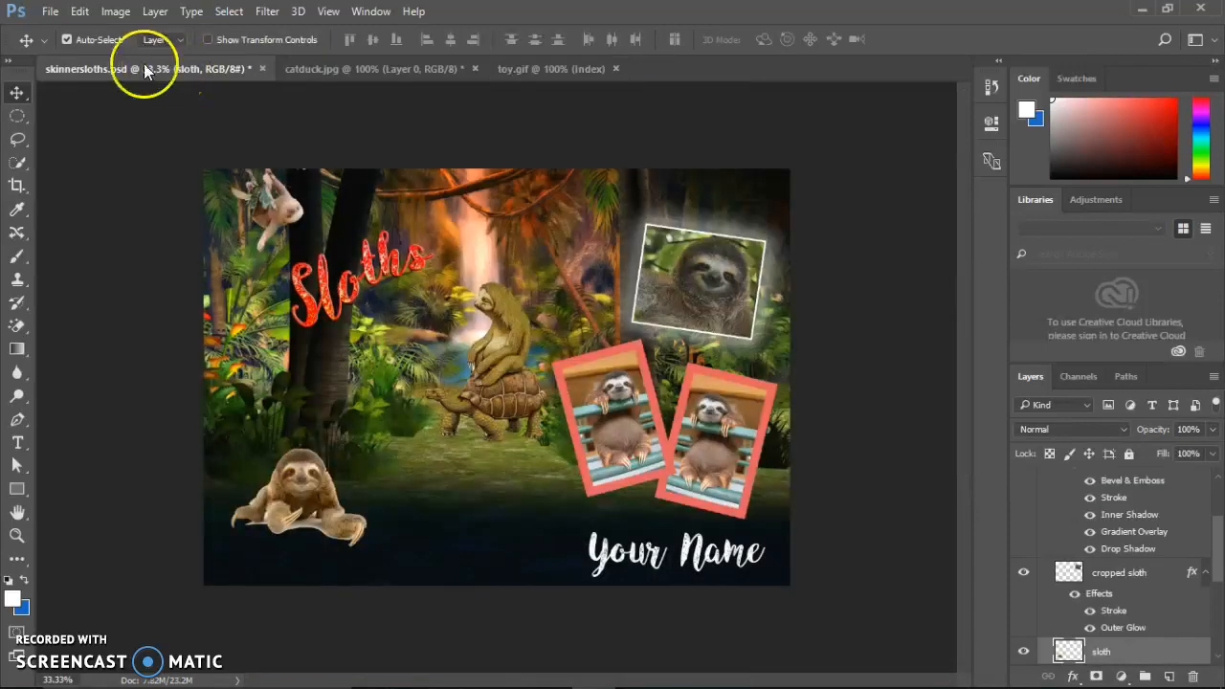
Step: Open skinnersloths-oops.jpg from the sloth-basics folder on the Desktop to inspect its Background layer, and close the document
left_click(49, 12)
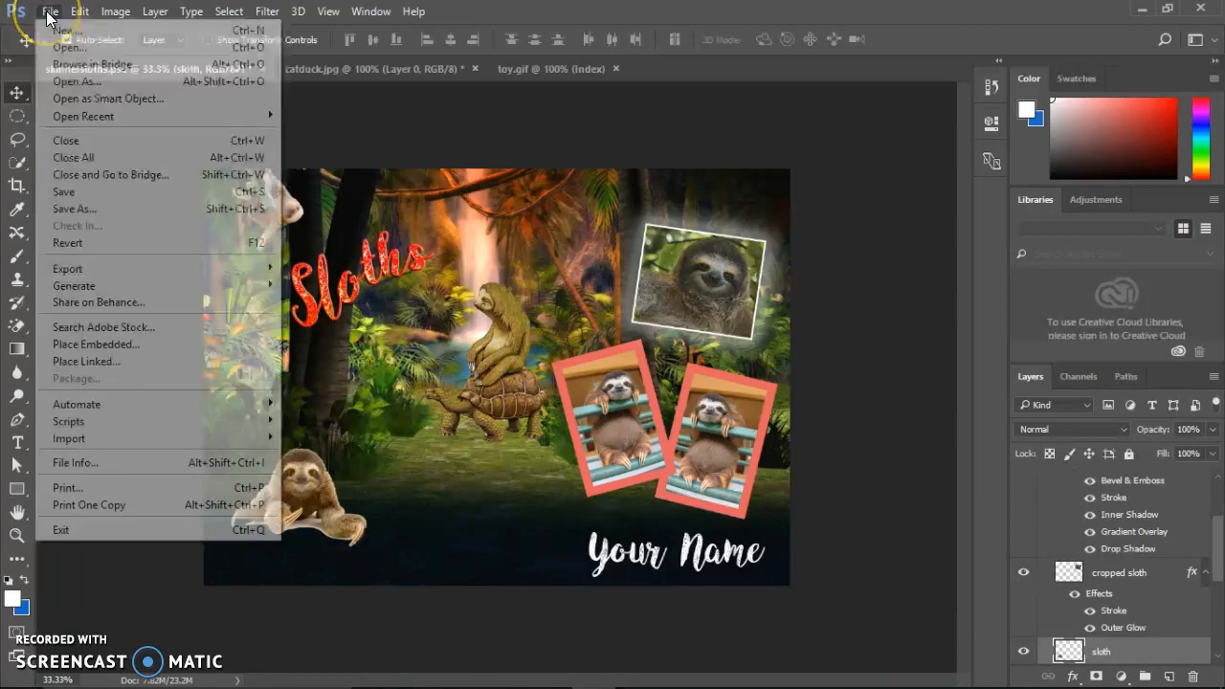
left_click(115, 47)
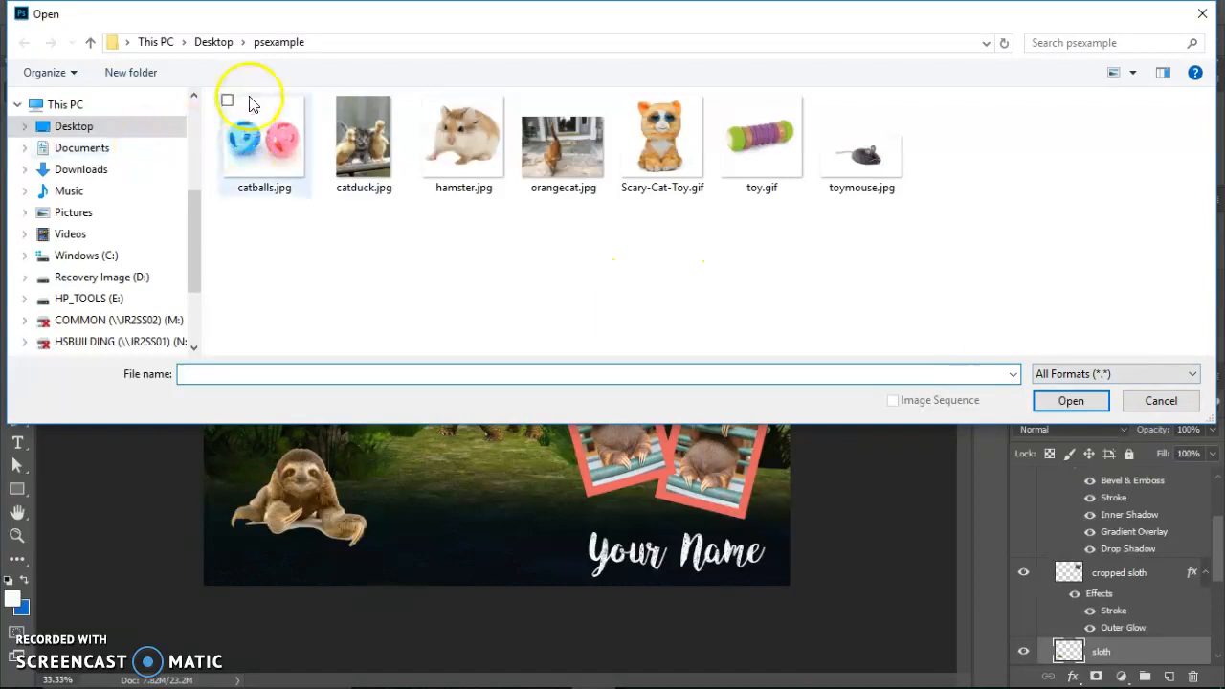
left_click(213, 42)
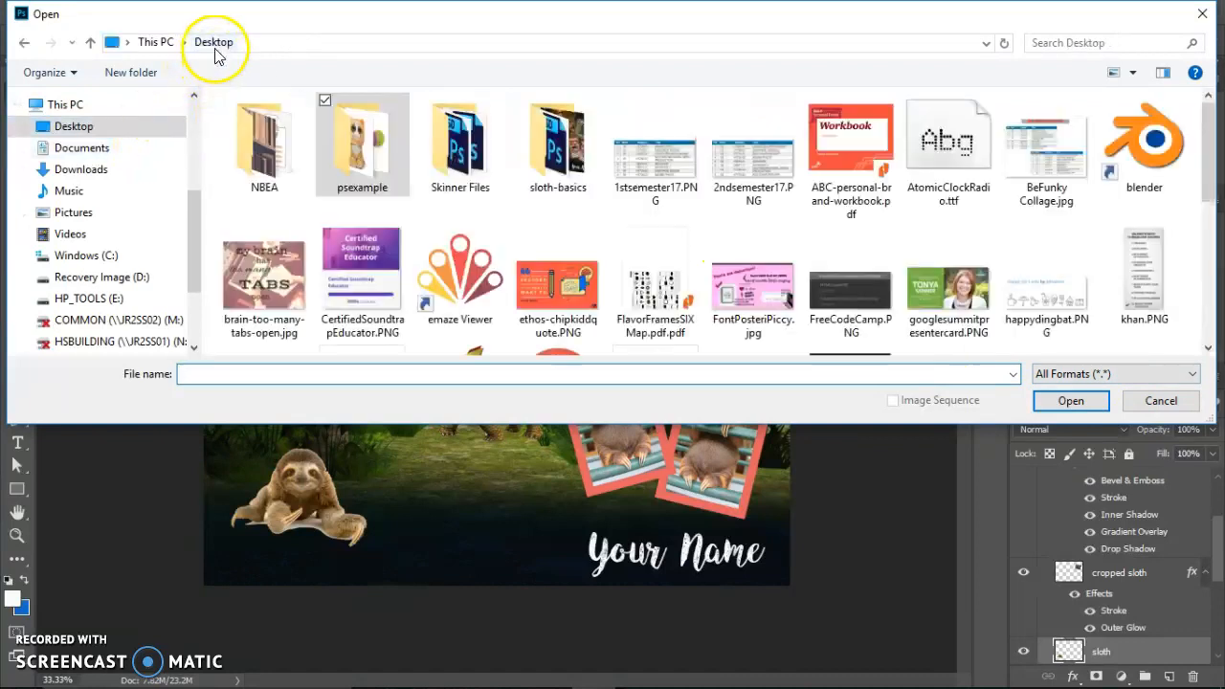
double_click(558, 144)
left_click(577, 201)
double_click(577, 196)
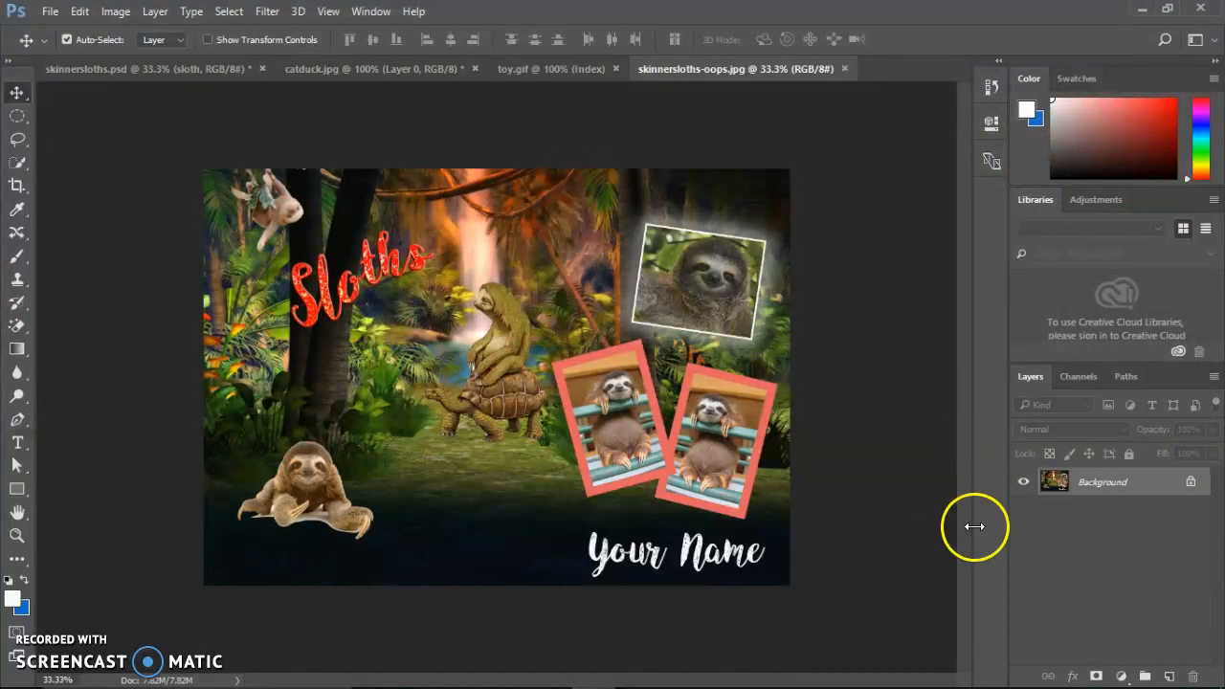
left_click(1120, 488)
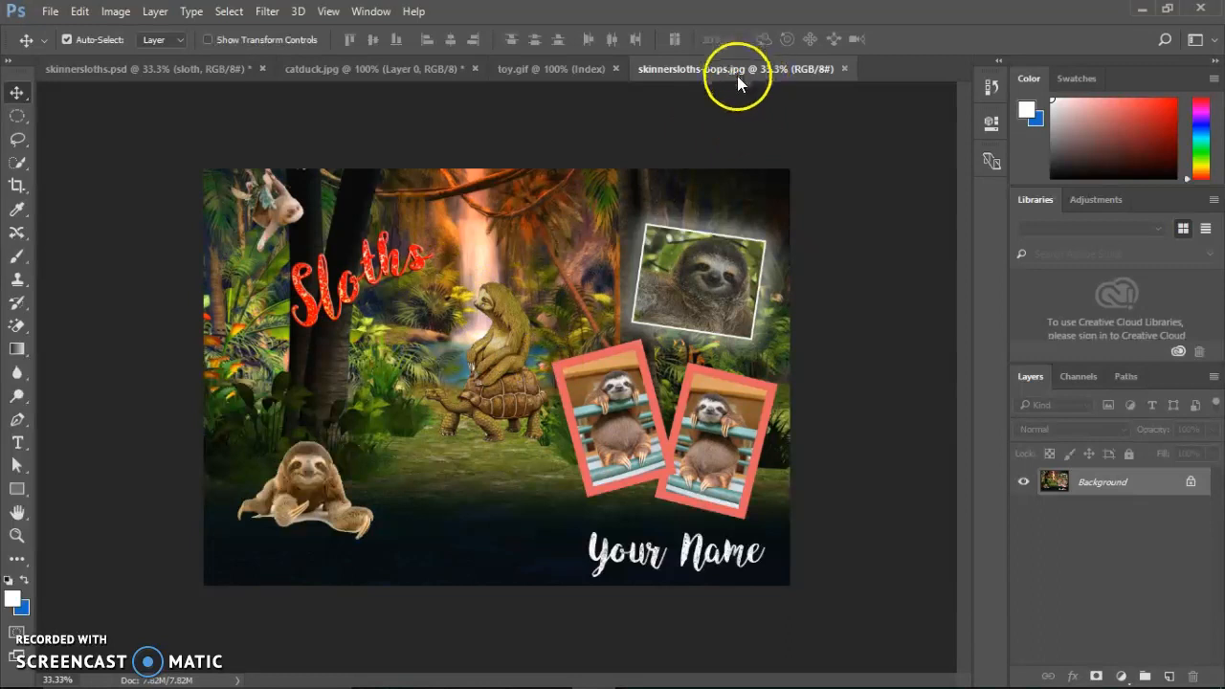
left_click(844, 69)
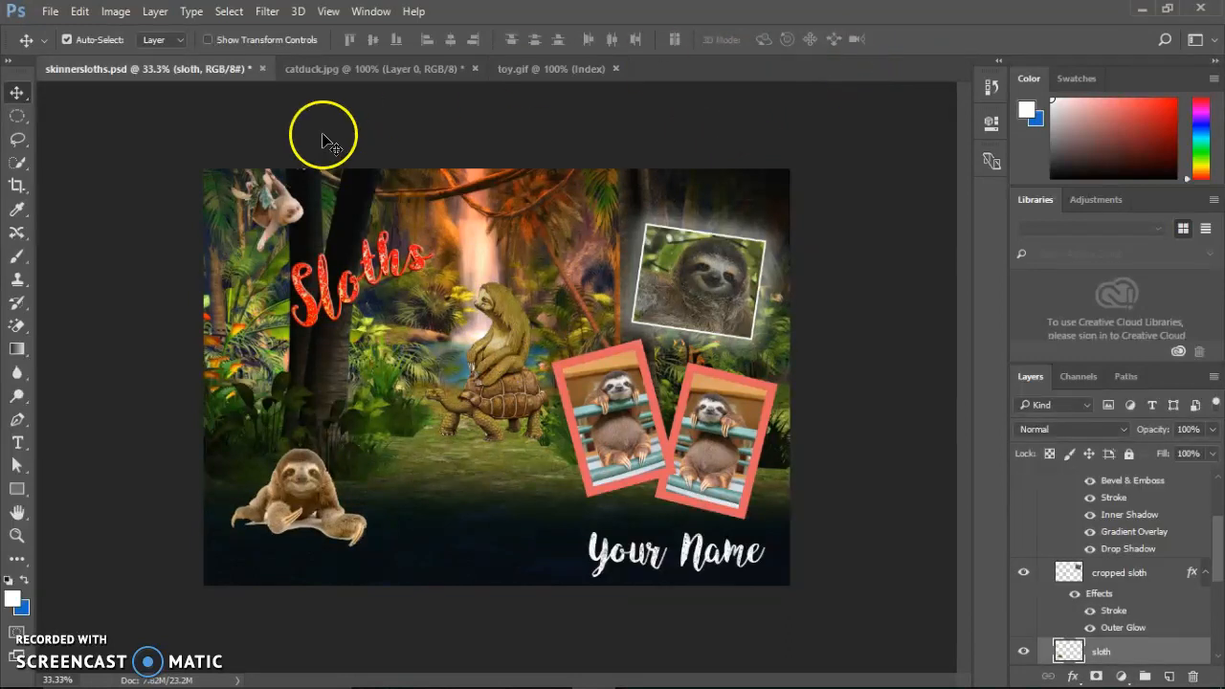
Step: Start an Export As of skinnersloths.psd with JPG as the format, and check the quality setting
left_click(50, 11)
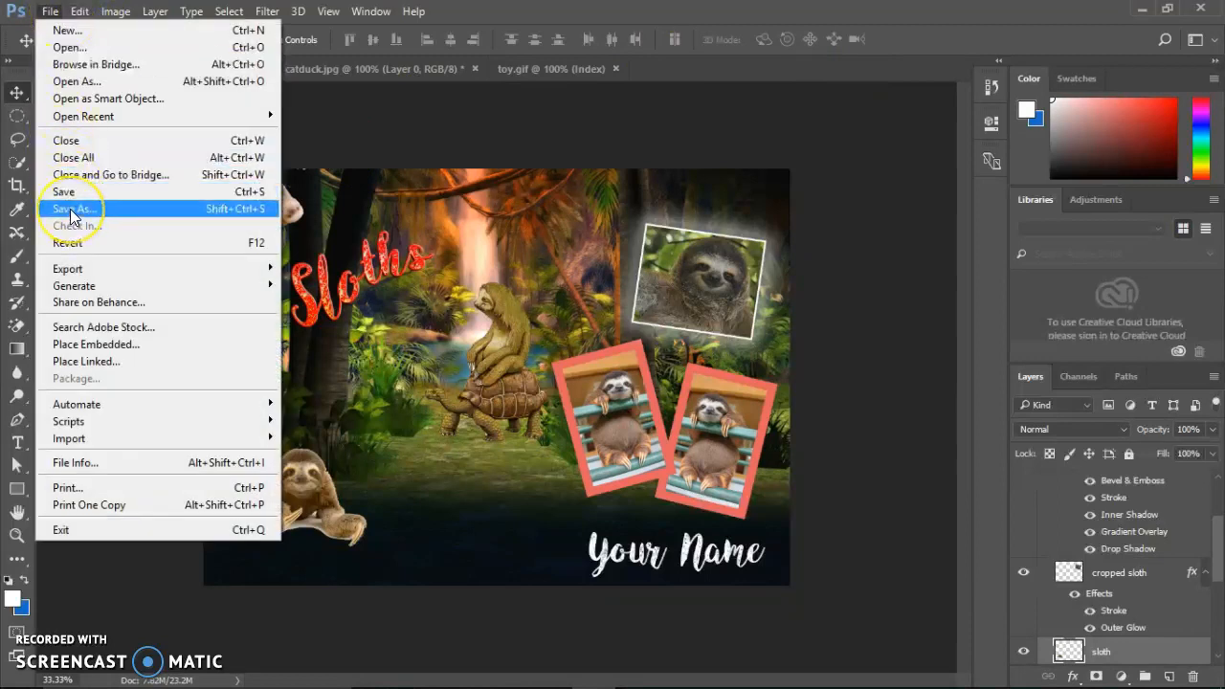
mouse_move(80, 273)
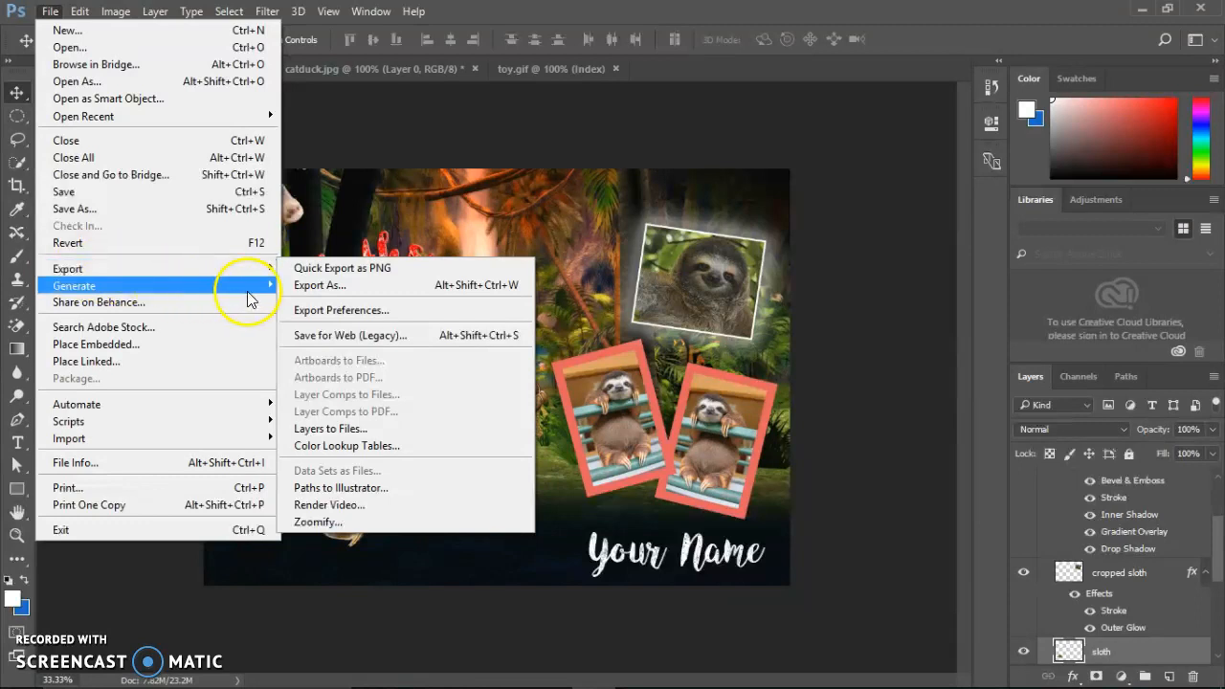
mouse_move(271, 274)
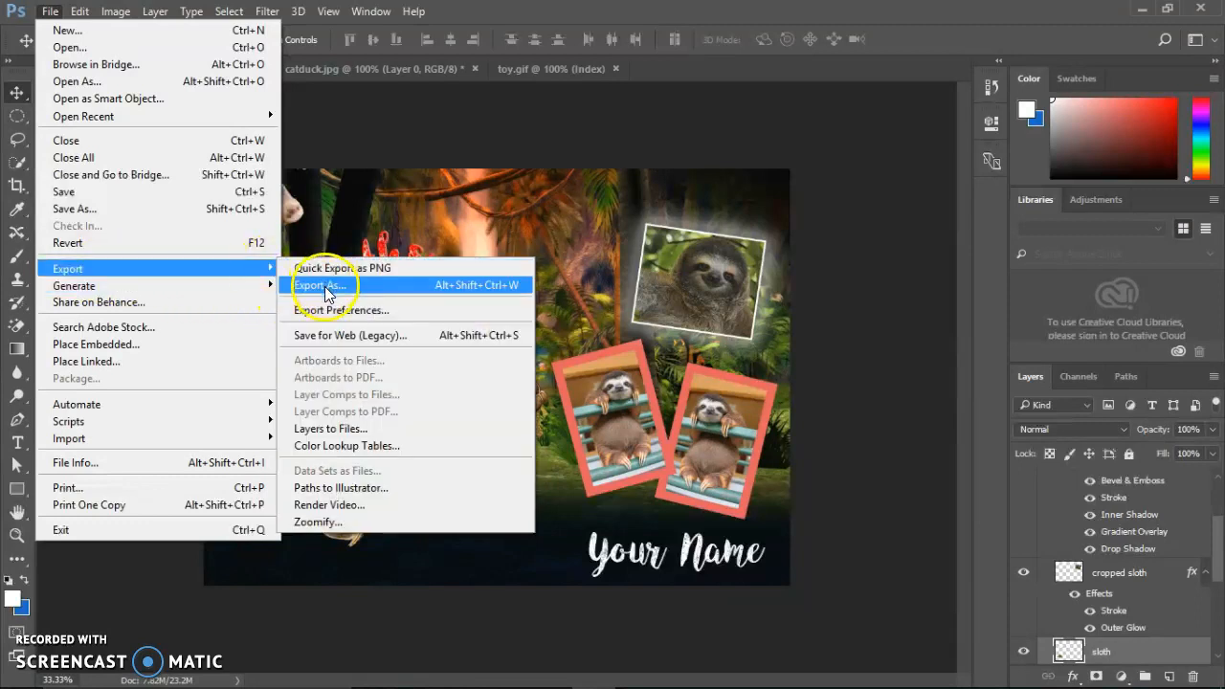
left_click(325, 287)
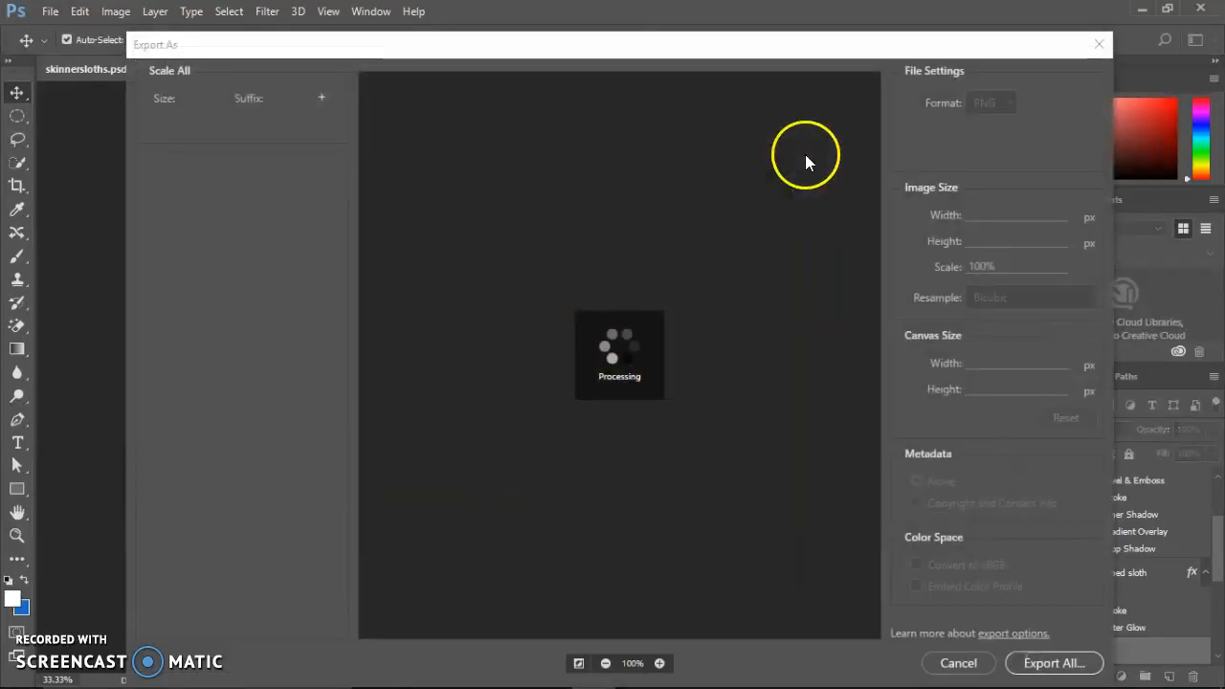
left_click(990, 103)
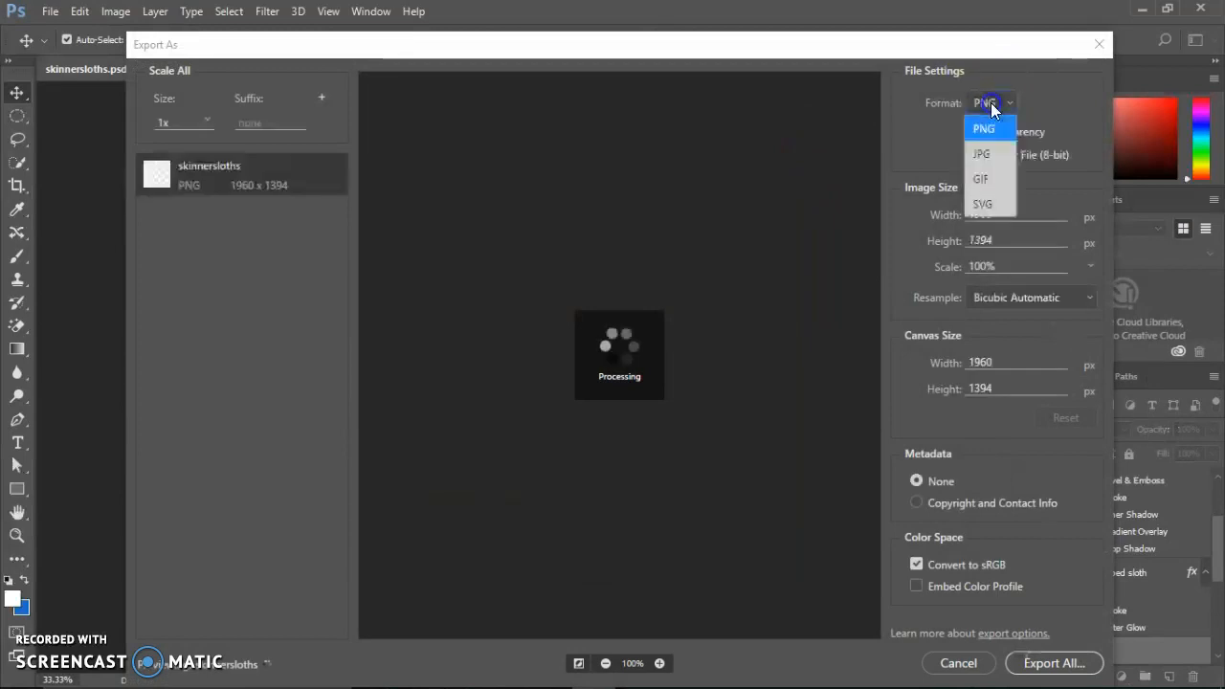
left_click(989, 157)
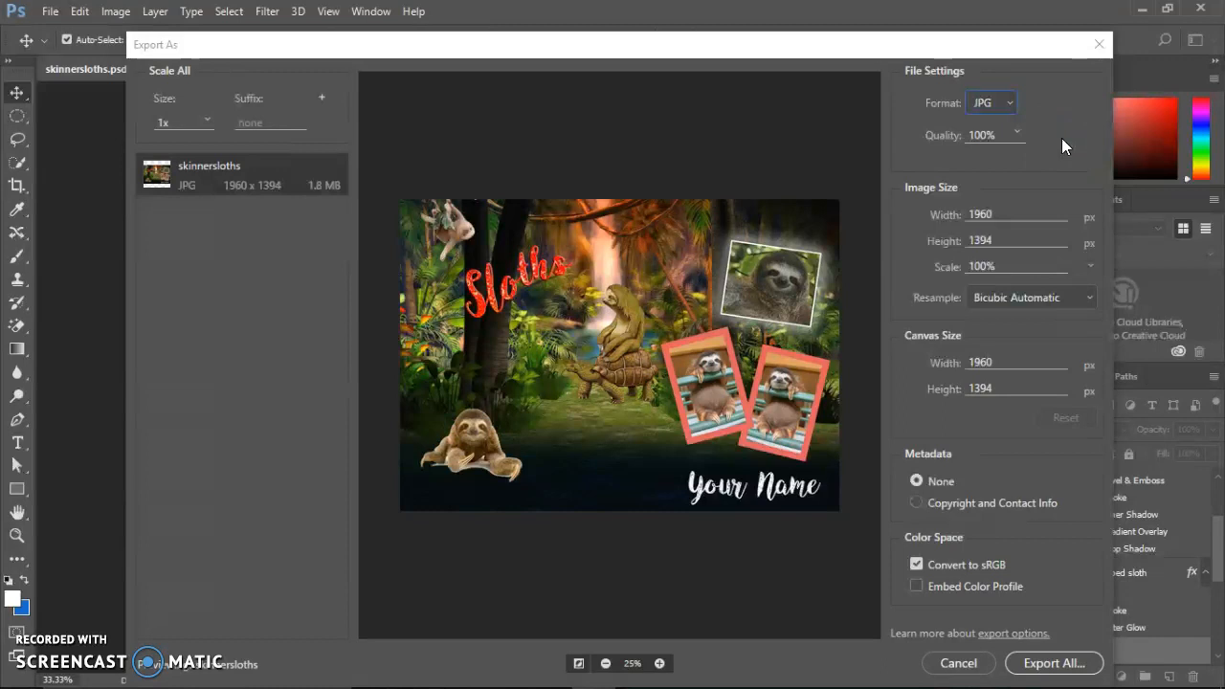
left_click(1018, 137)
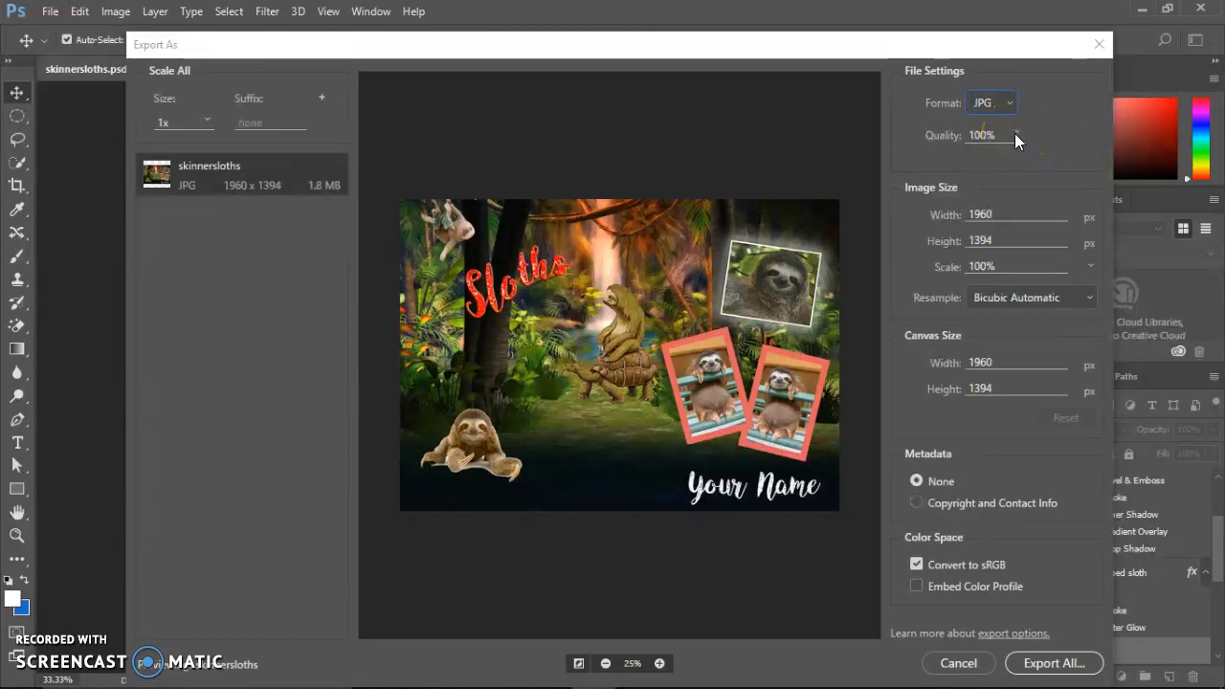
Step: Try an export width of 1000 px for the JPG, and cancel the export at the file-saving stage
left_click(993, 213)
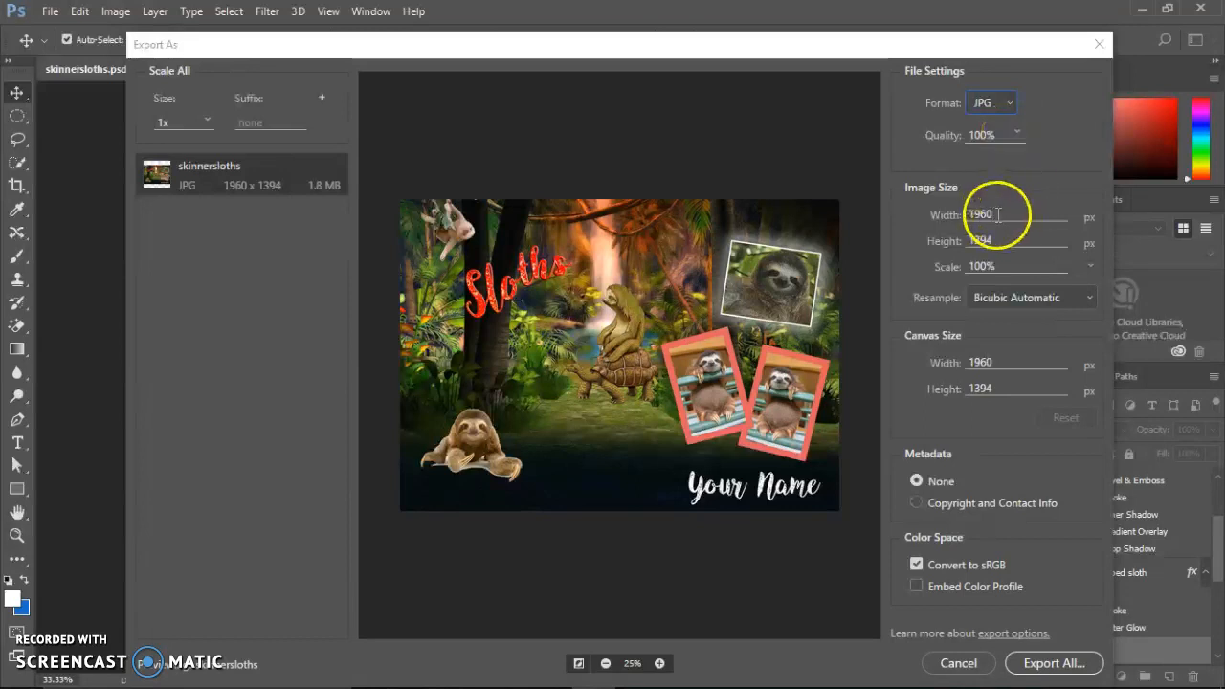
left_click(950, 218)
left_click_drag(1003, 216, 951, 216)
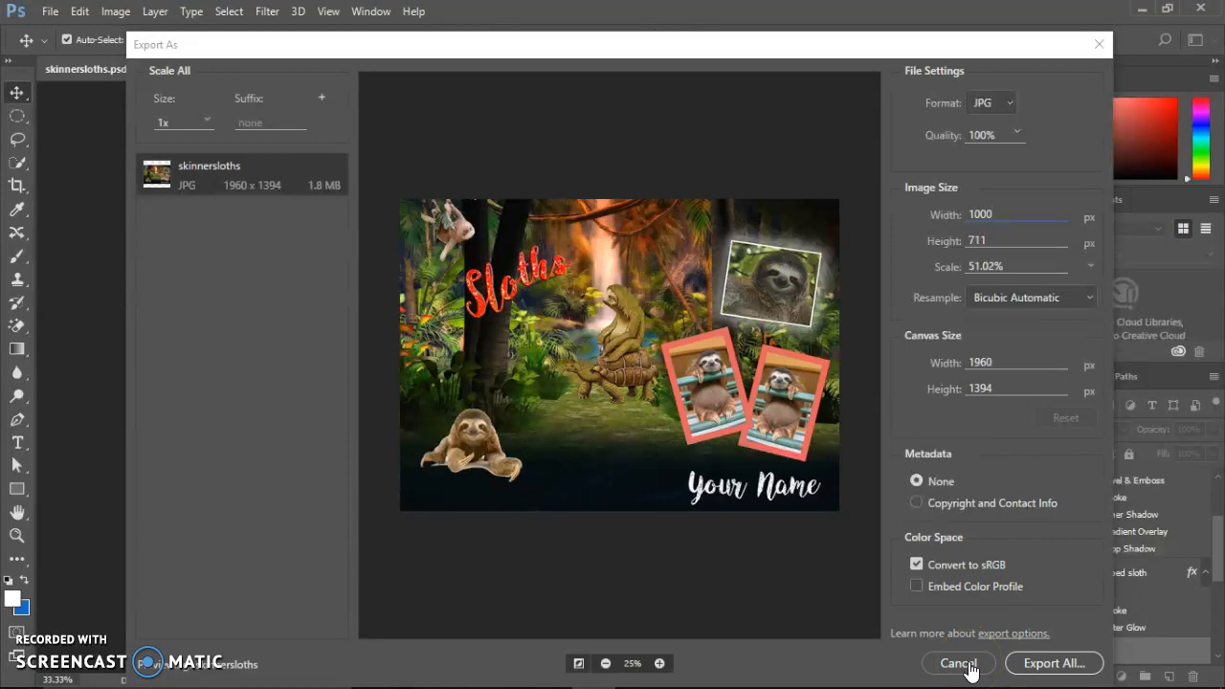
left_click(1052, 663)
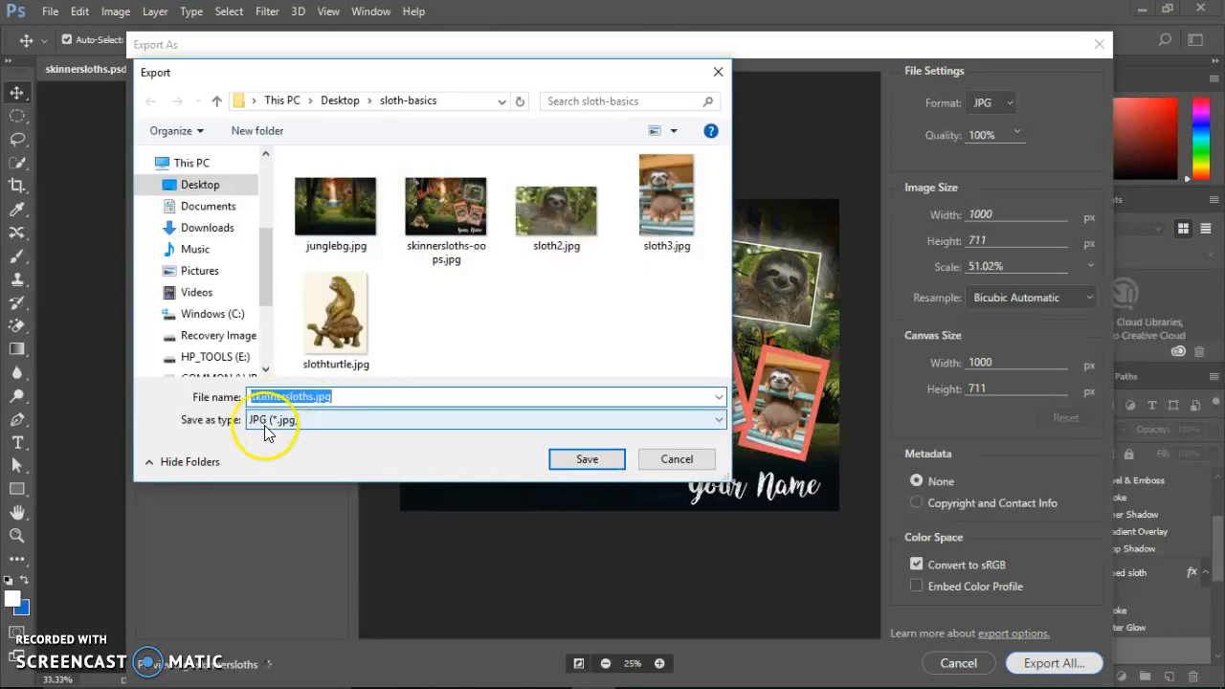
left_click(660, 460)
left_click(962, 665)
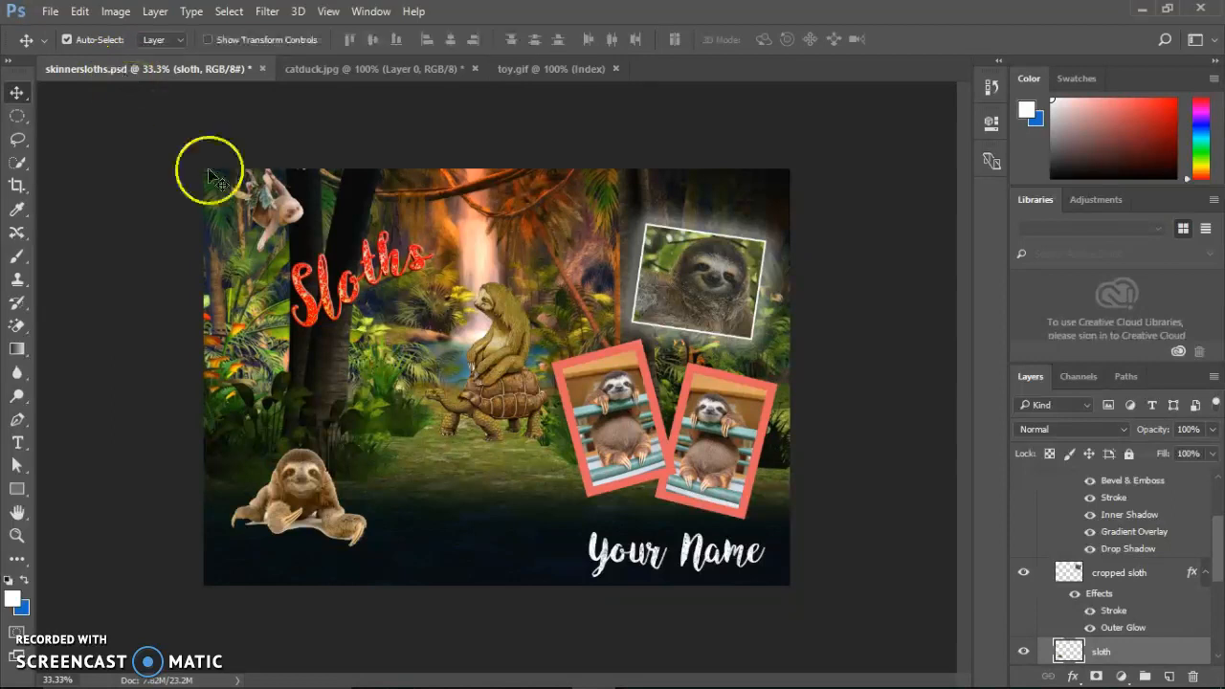
Step: Select the Background layer at the bottom of the skinnersloths.psd layer stack
left_click_drag(1216, 557, 1217, 636)
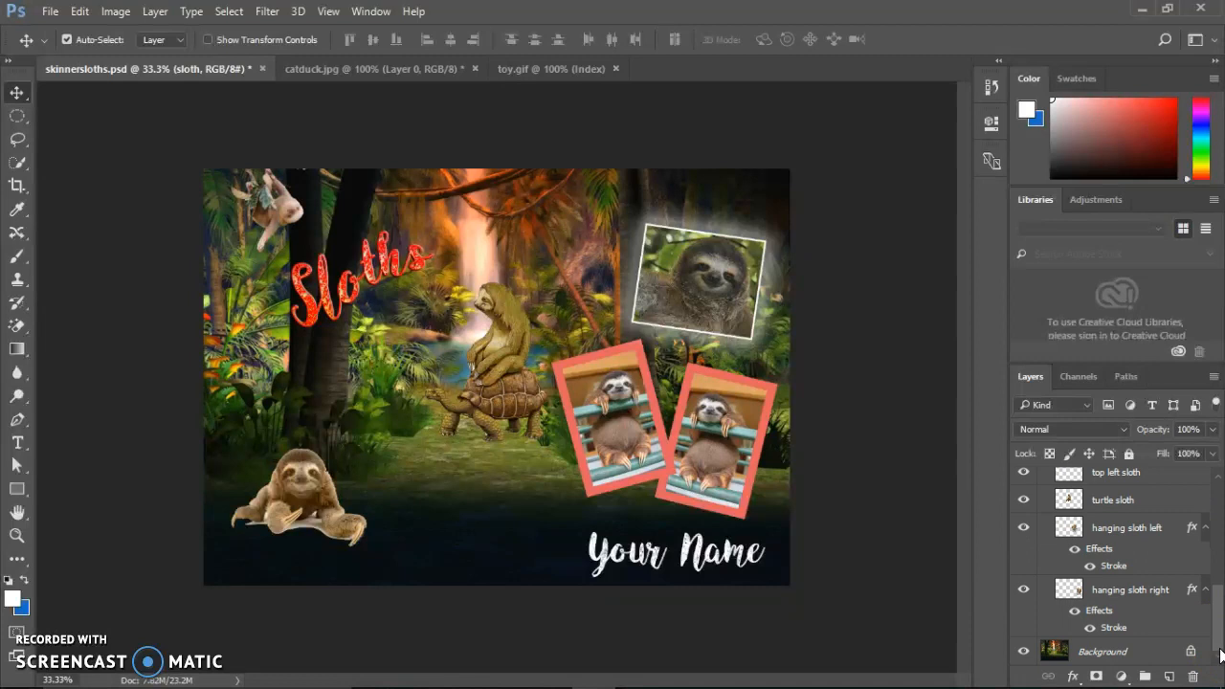
left_click(1083, 652)
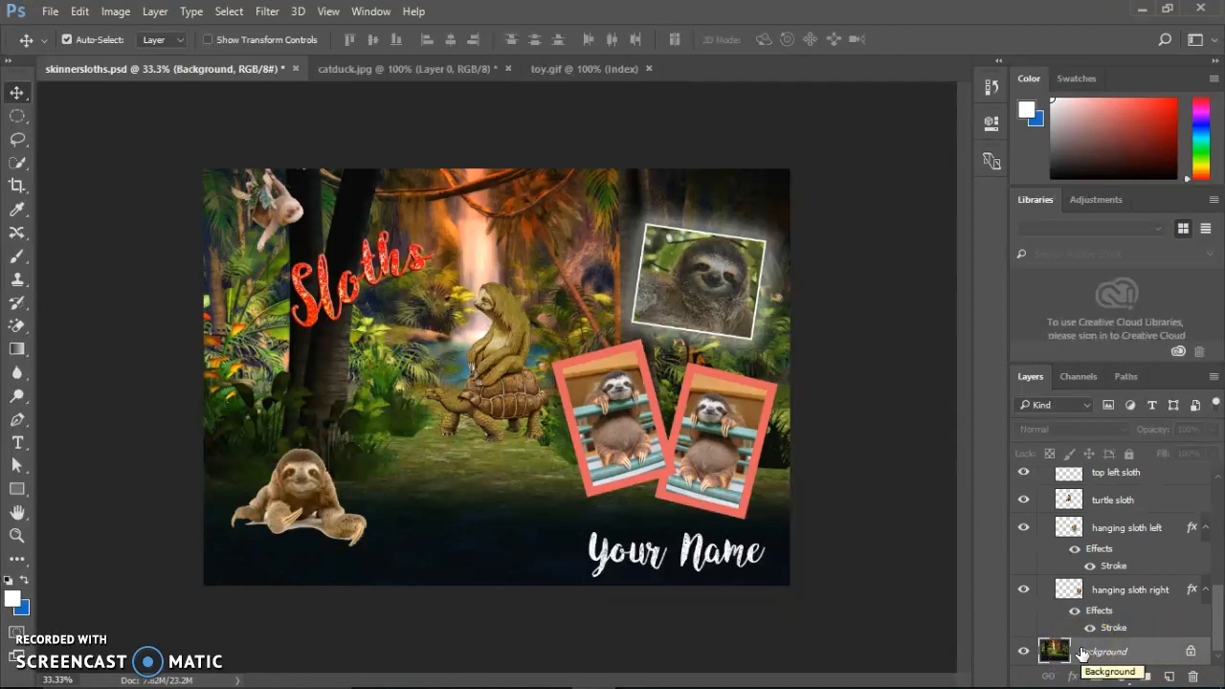
left_click(1126, 656)
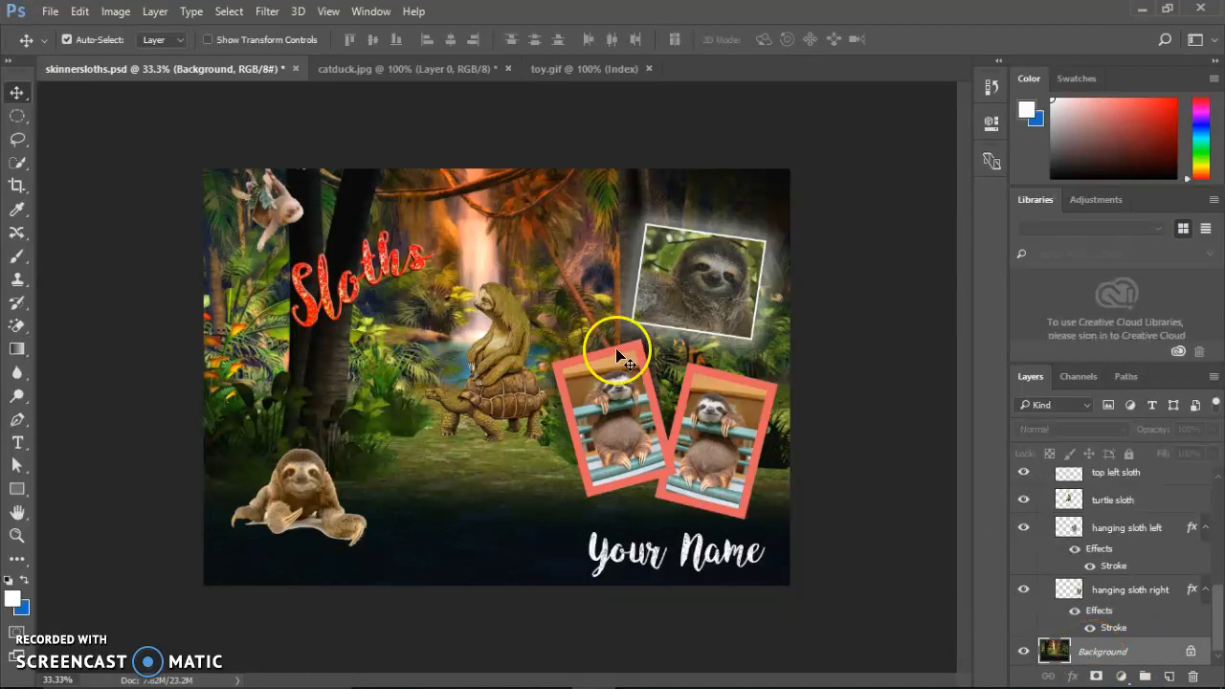
Step: Hide the Background layer to view the other layers on transparency, and show it again
left_click(115, 11)
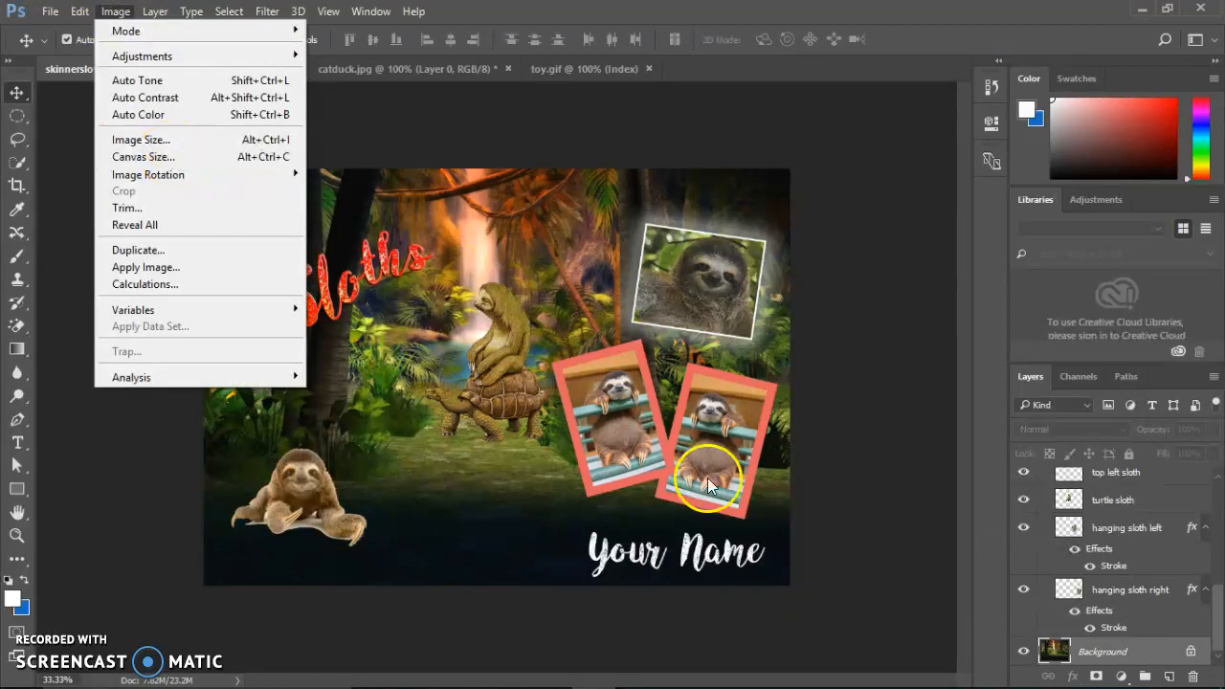
left_click(1072, 646)
left_click(1022, 650)
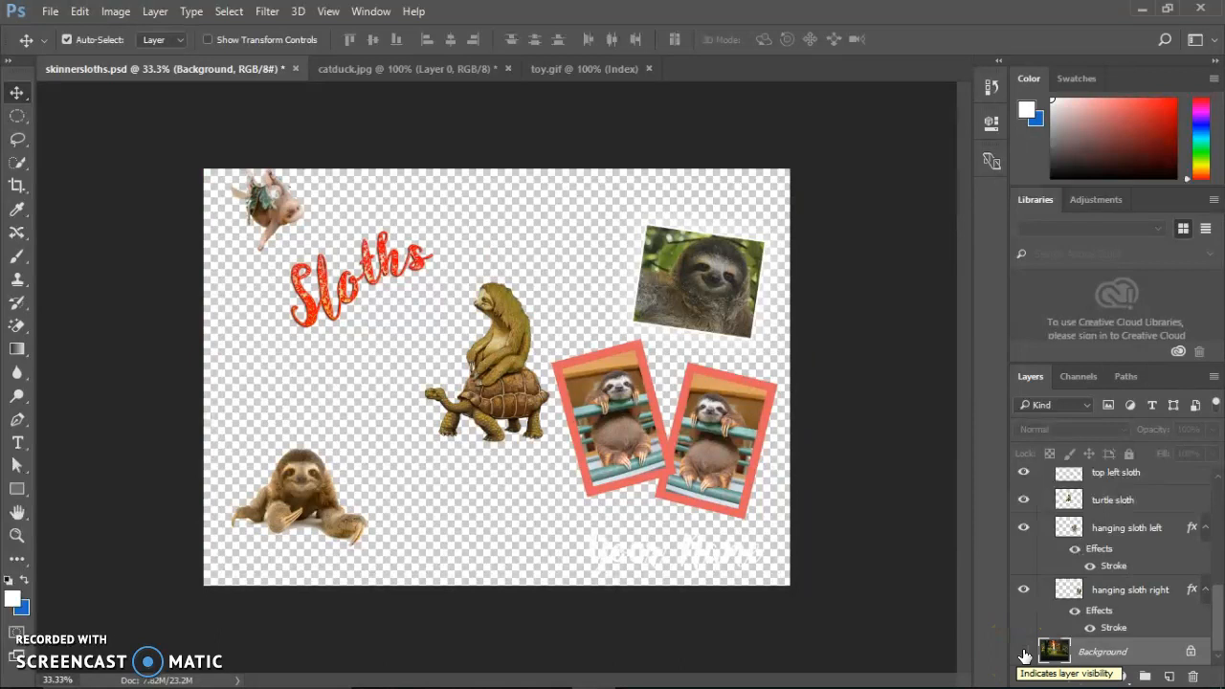
left_click(1023, 651)
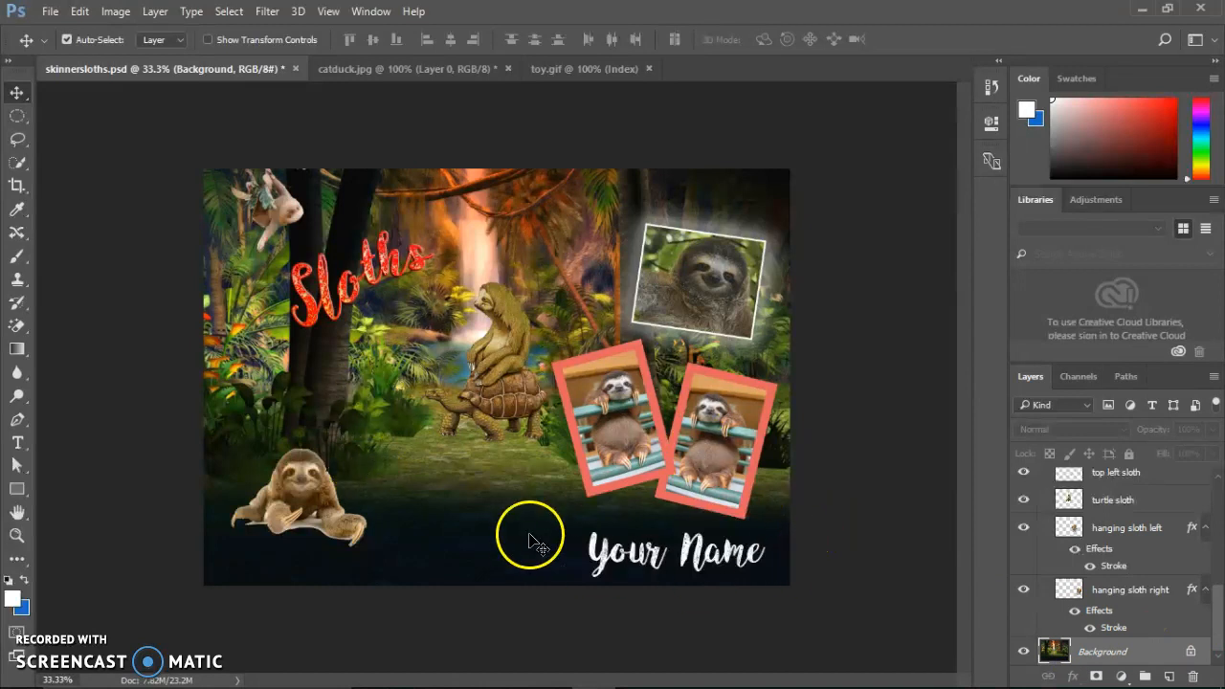
Step: Check the image size and resolution of skinnersloths.psd, and cancel without resizing
left_click(113, 13)
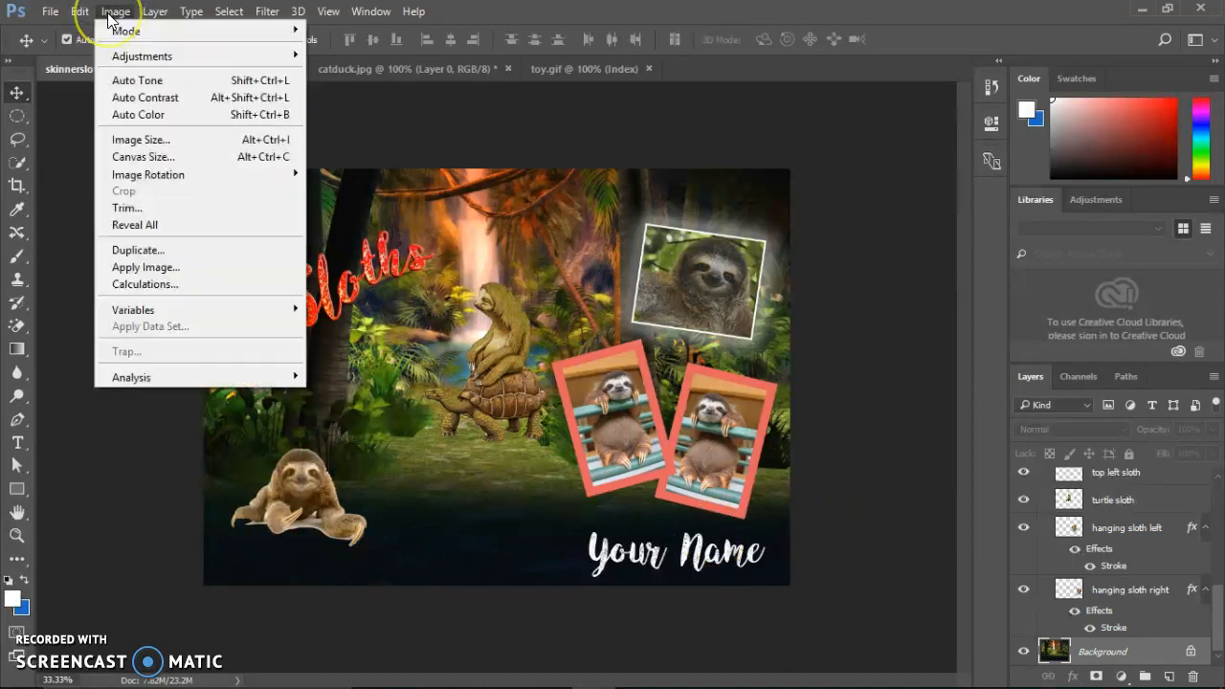
left_click(140, 139)
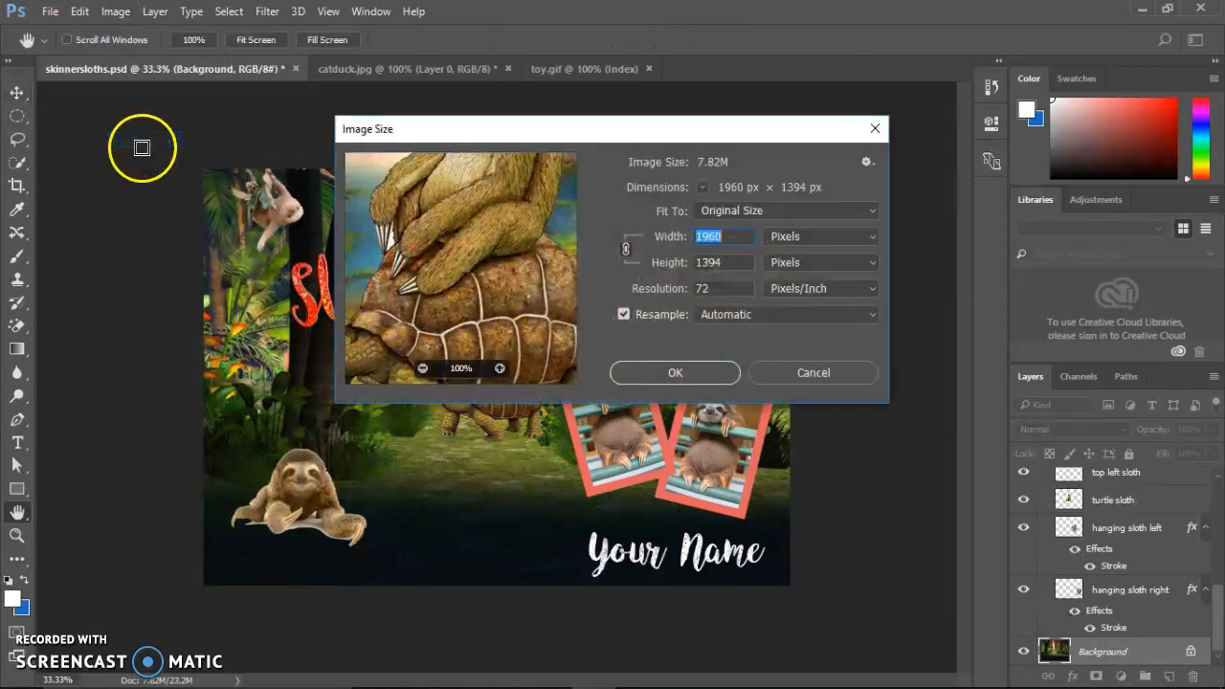
left_click(804, 378)
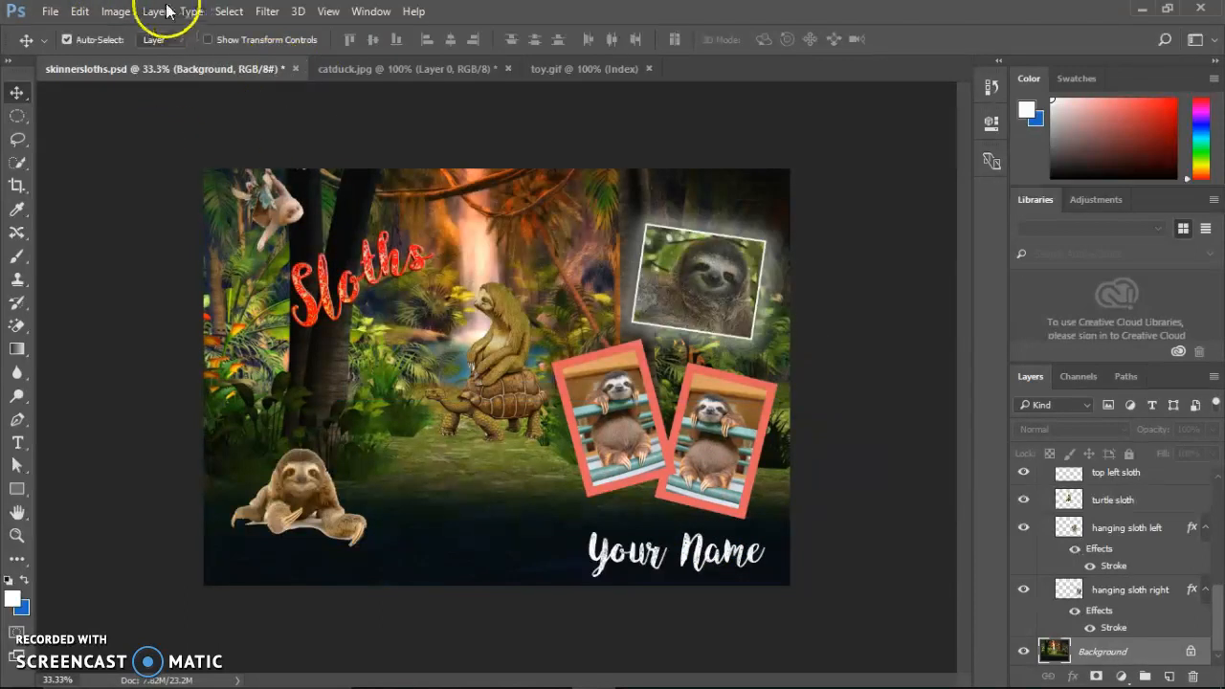
Step: In the canvas size settings for skinnersloths.psd, keep the centre anchor and sample the photo frames' coral (e66161) as the extension colour
left_click(115, 13)
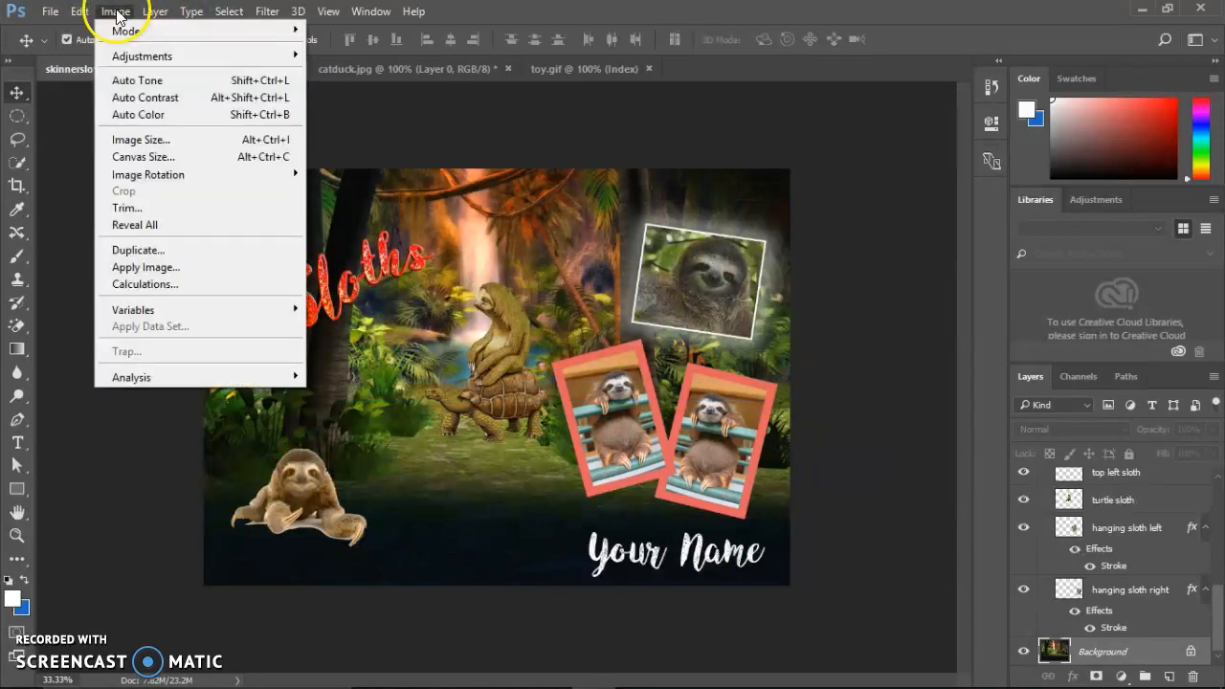
left_click(154, 158)
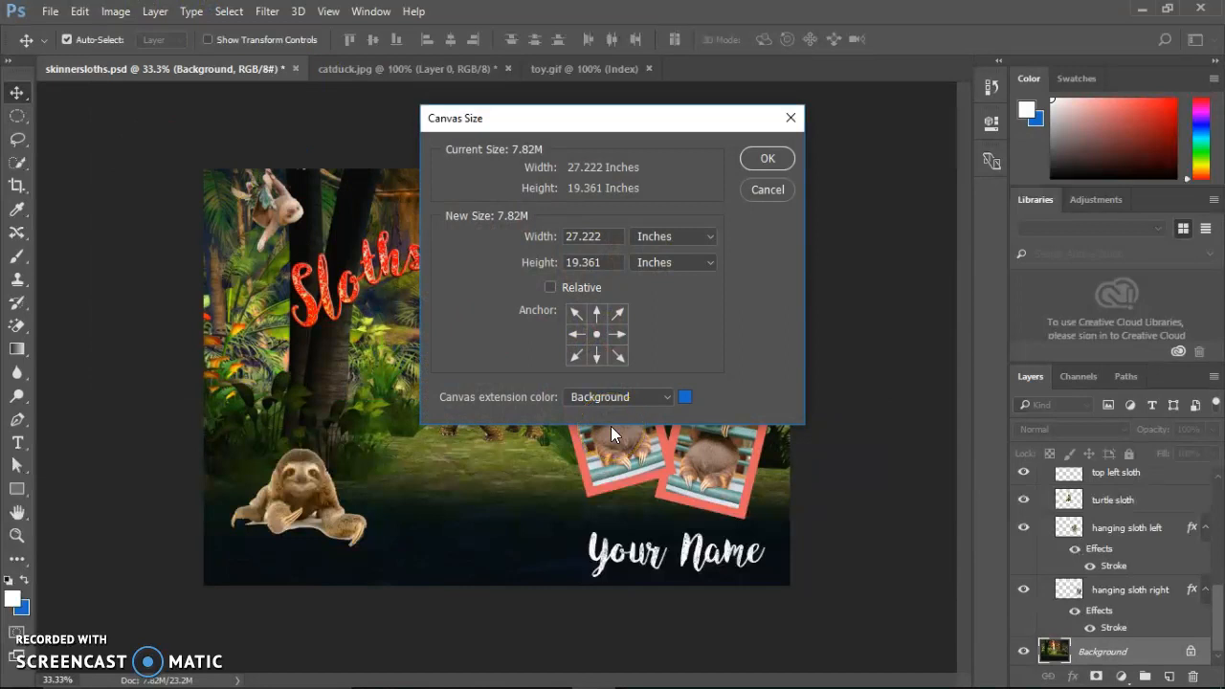
left_click(595, 336)
left_click(686, 399)
left_click(624, 475)
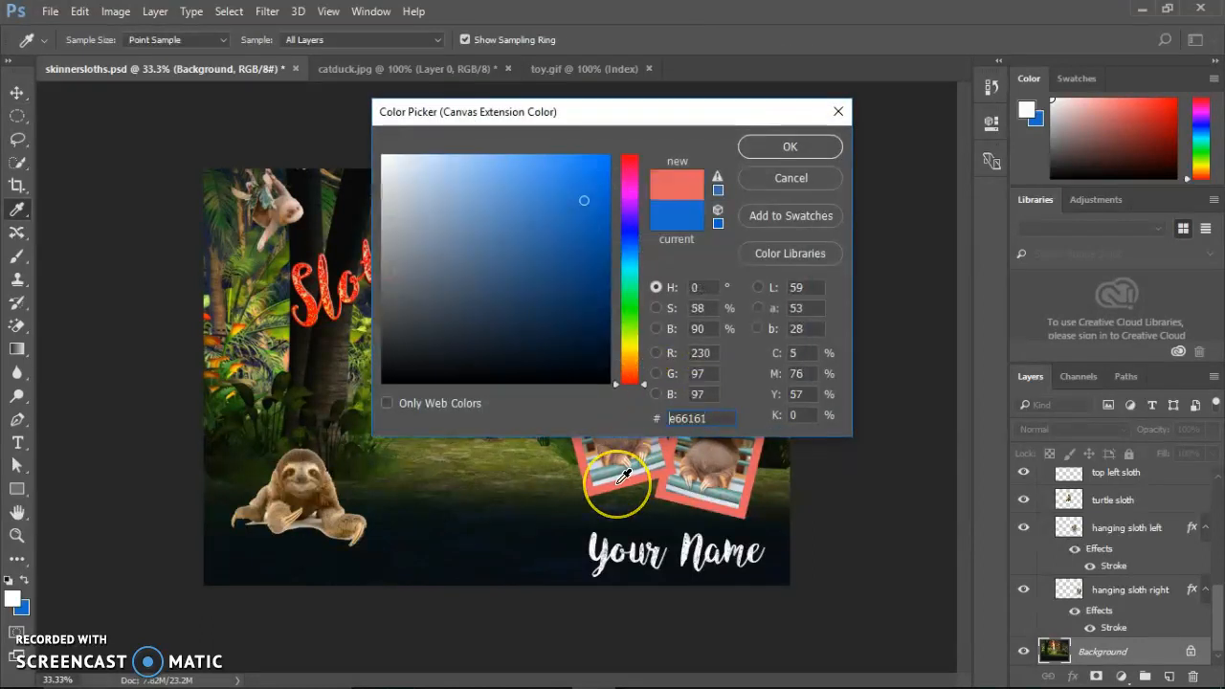
left_click(790, 148)
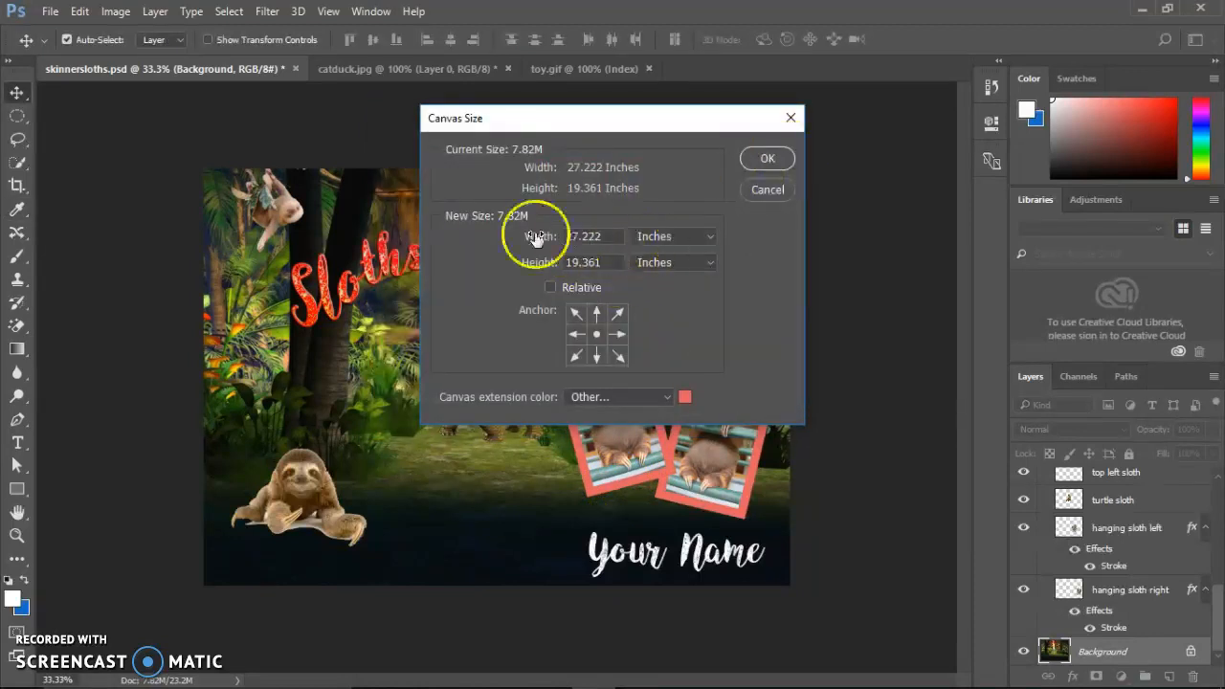
Step: Enlarge the skinnersloths.psd canvas to 2060 by 1494 pixels to add a border around the collage
left_click(670, 237)
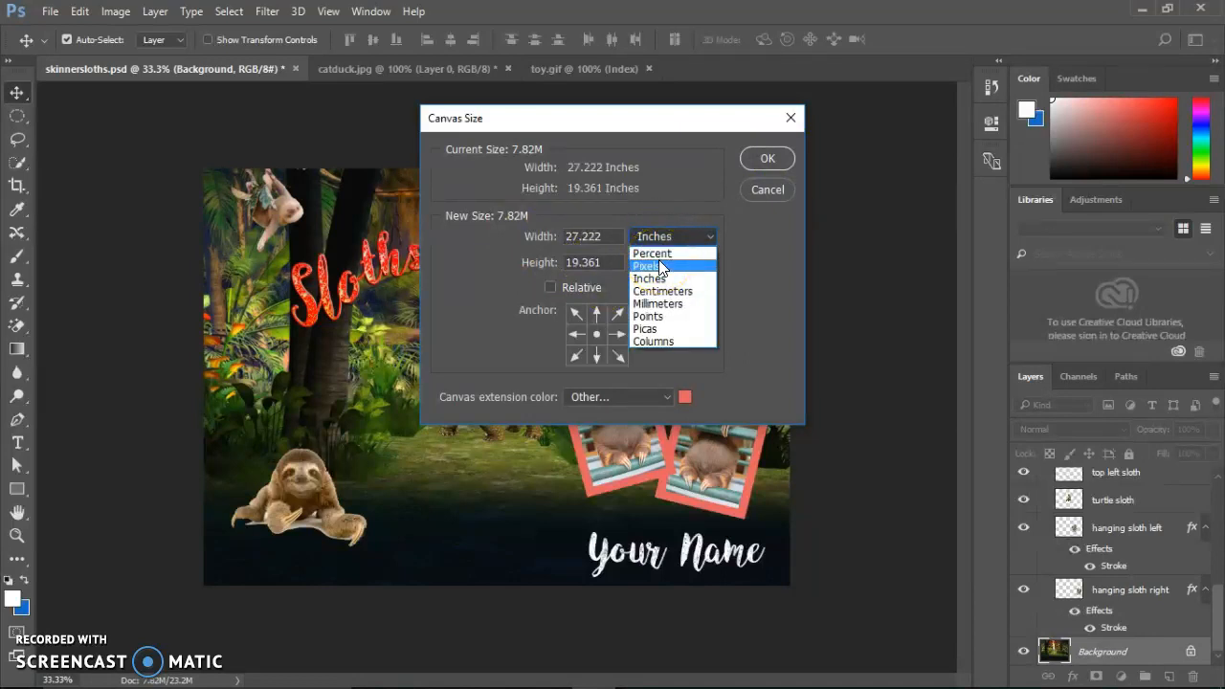
left_click(659, 260)
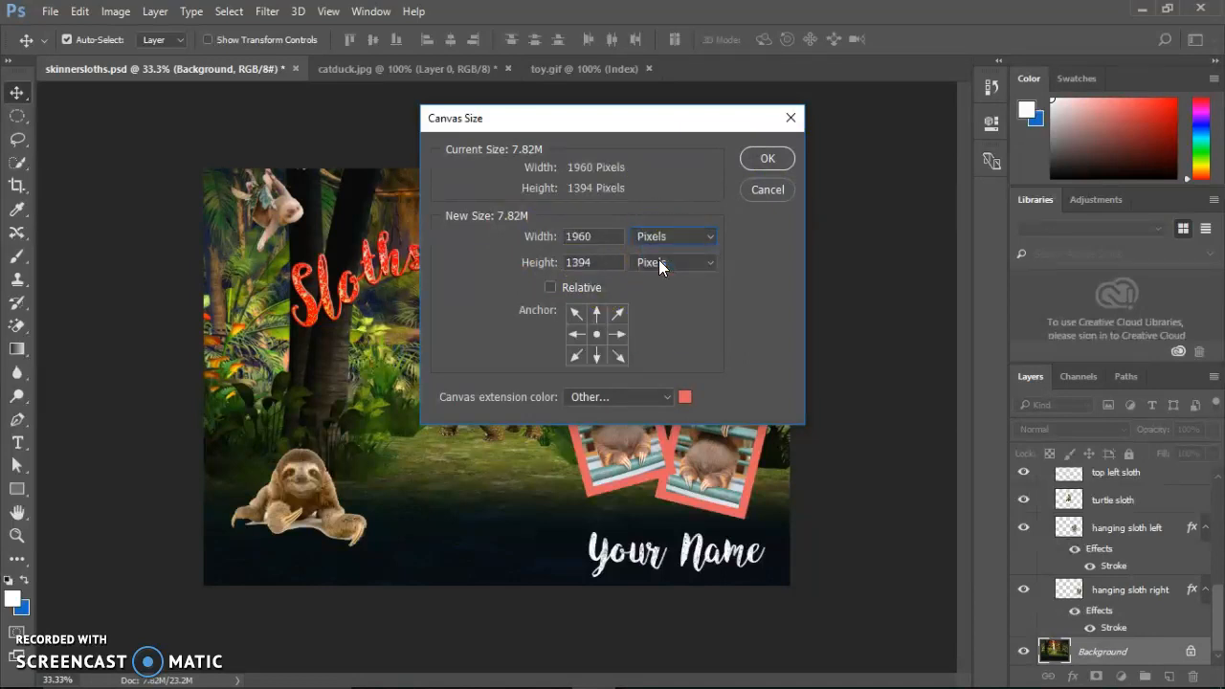
double_click(579, 236)
type("2060")
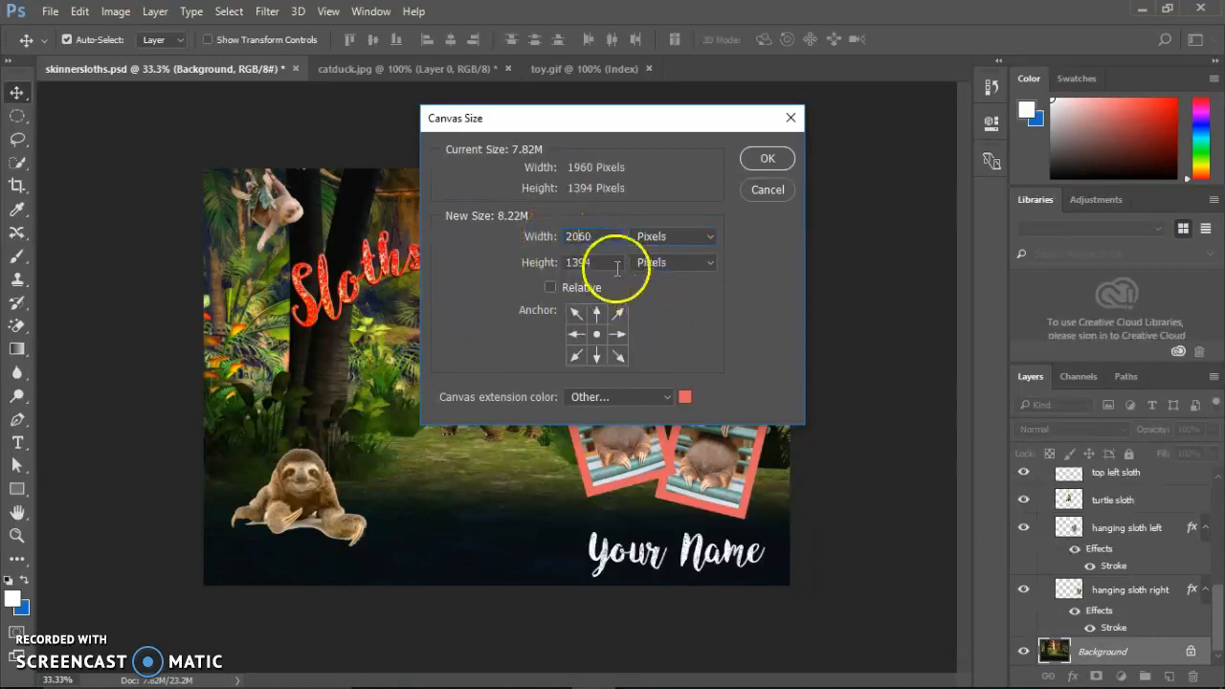
double_click(576, 262)
type("1494")
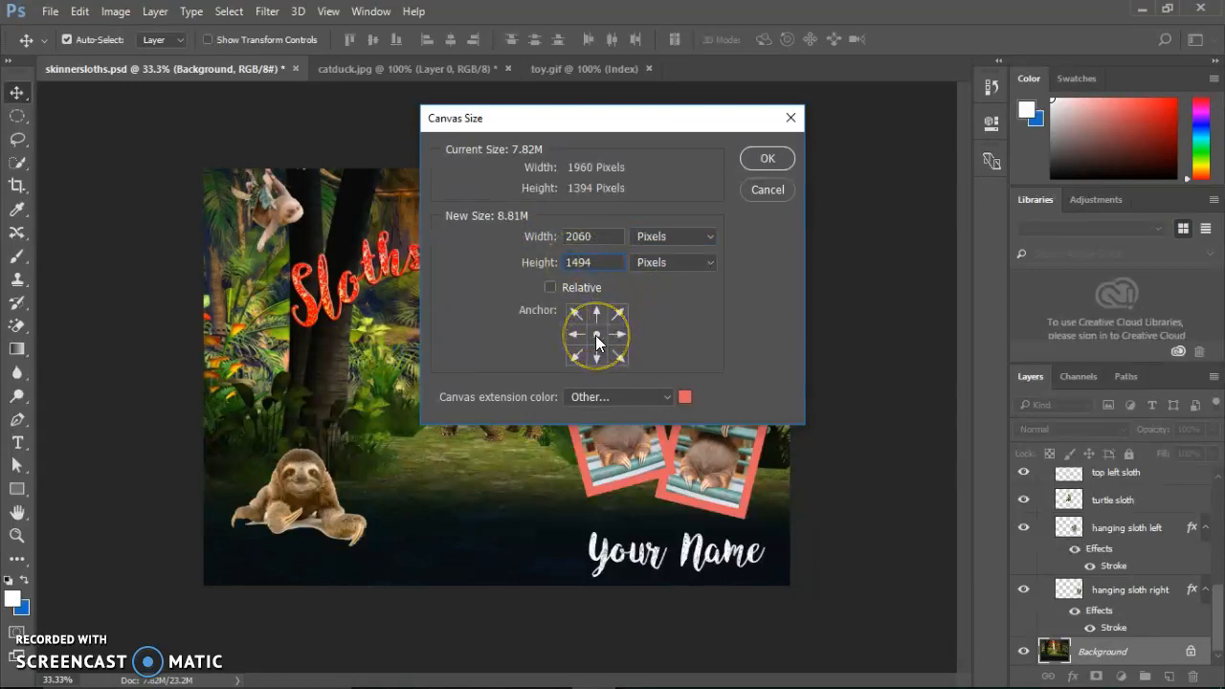
left_click(770, 160)
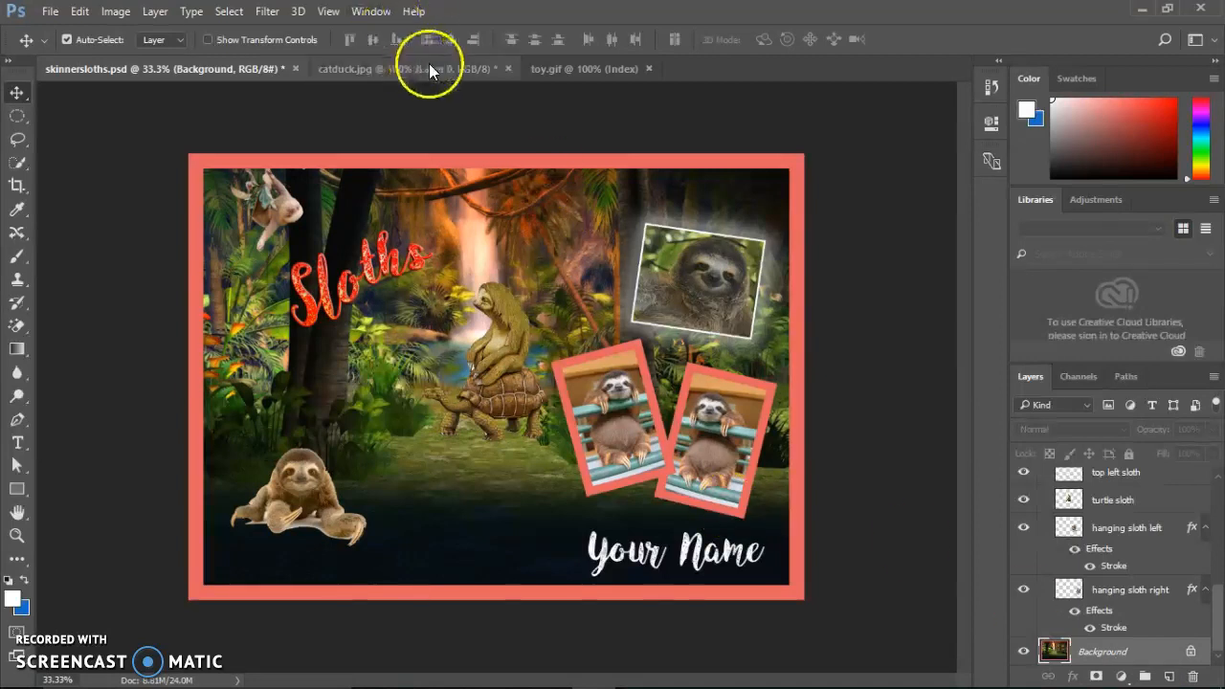
Step: For toy.gif, set the canvas height to 8.944 inches with the anchor at bottom centre
left_click(553, 68)
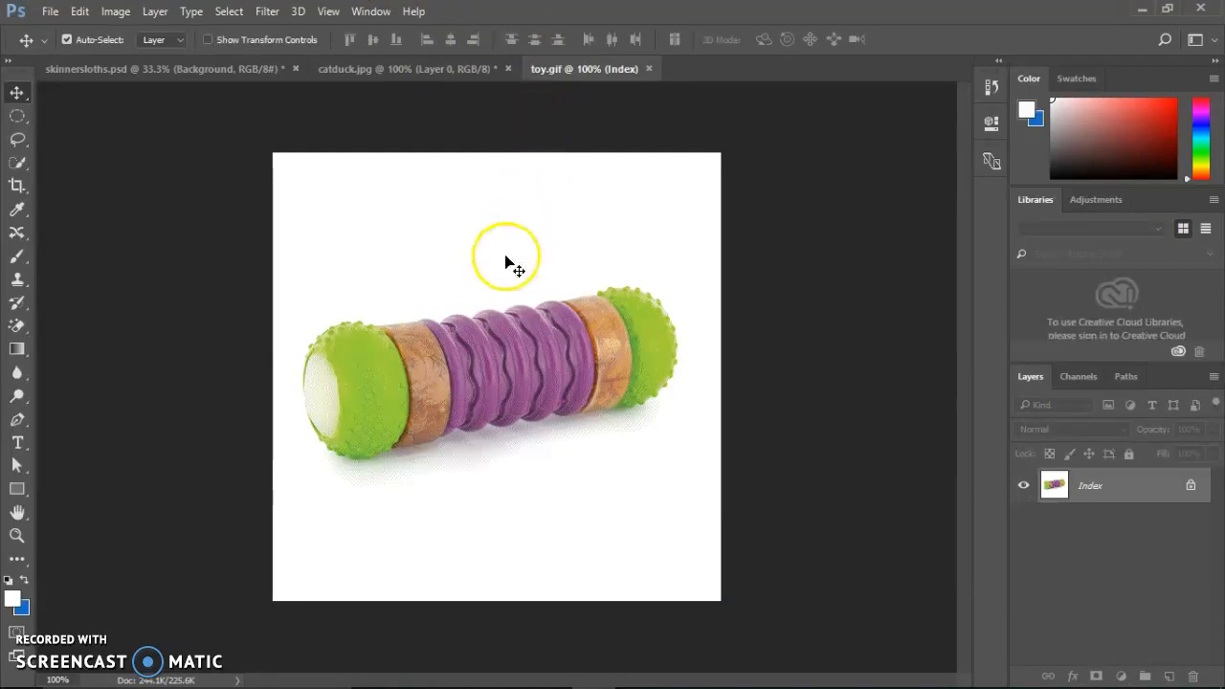
left_click(116, 11)
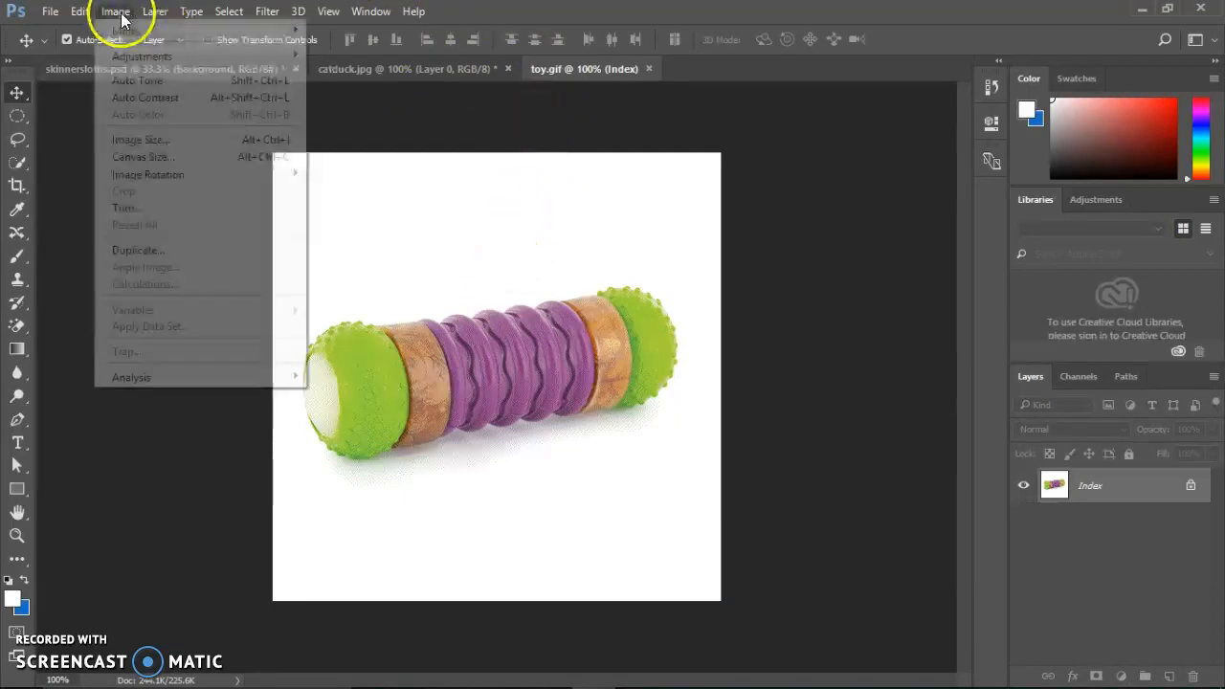
left_click(161, 156)
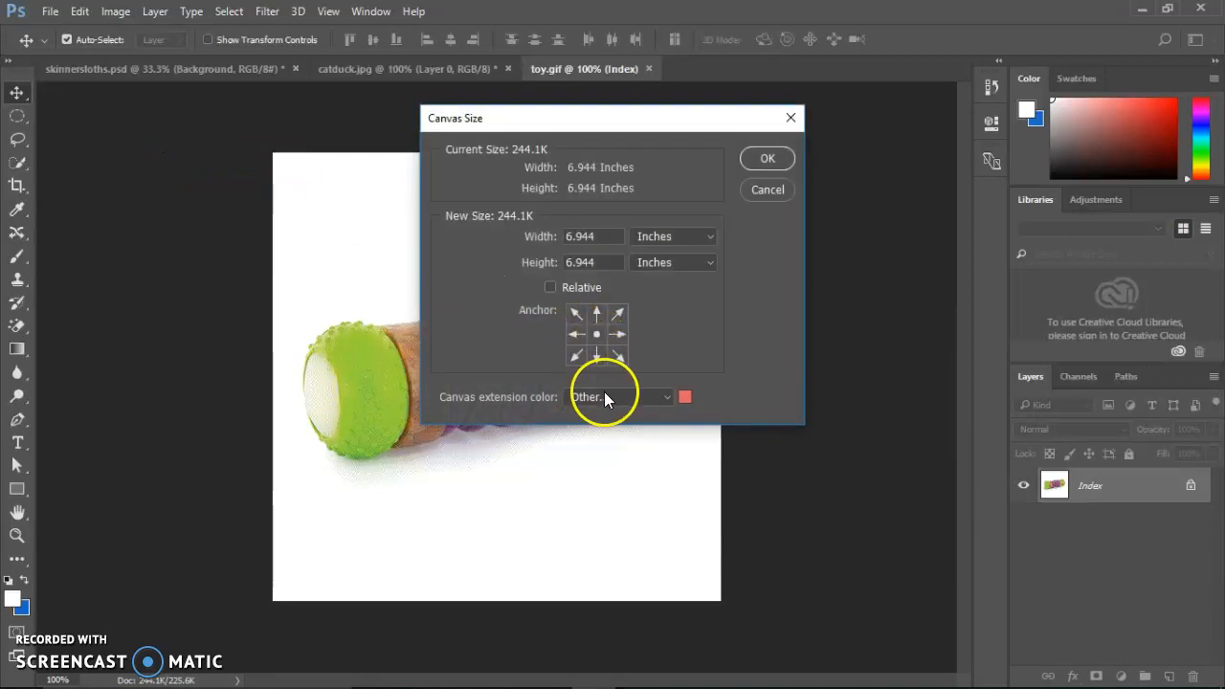
left_click(597, 361)
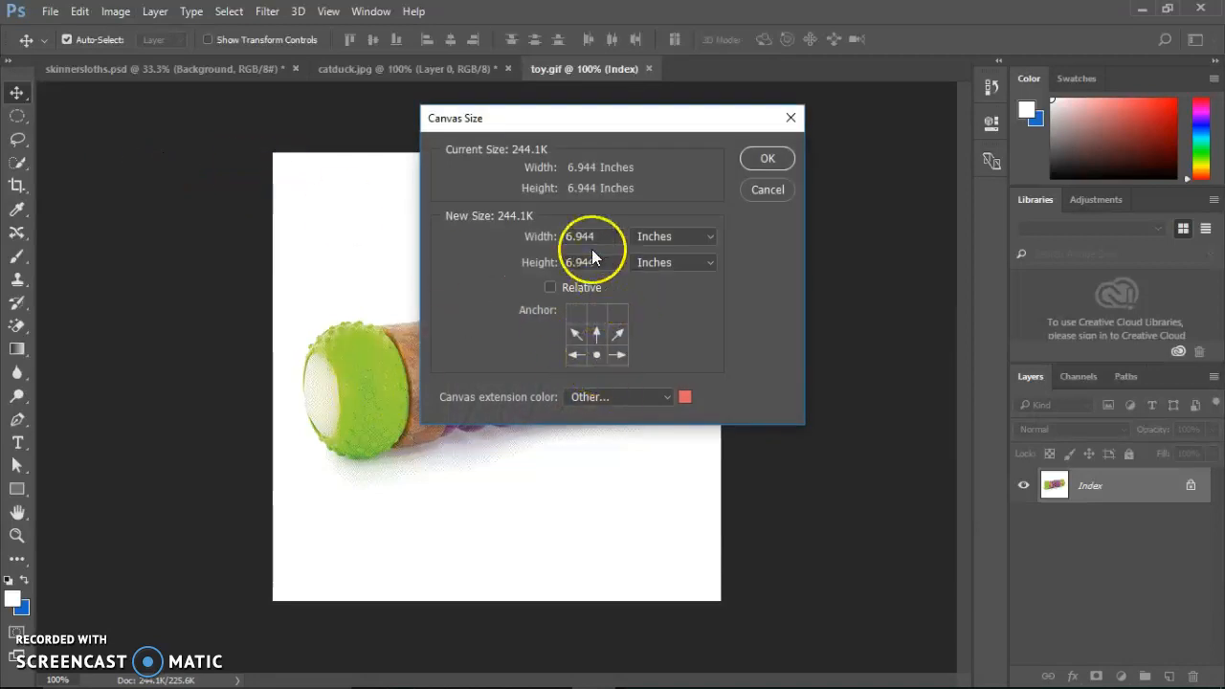
left_click(557, 266)
type("8")
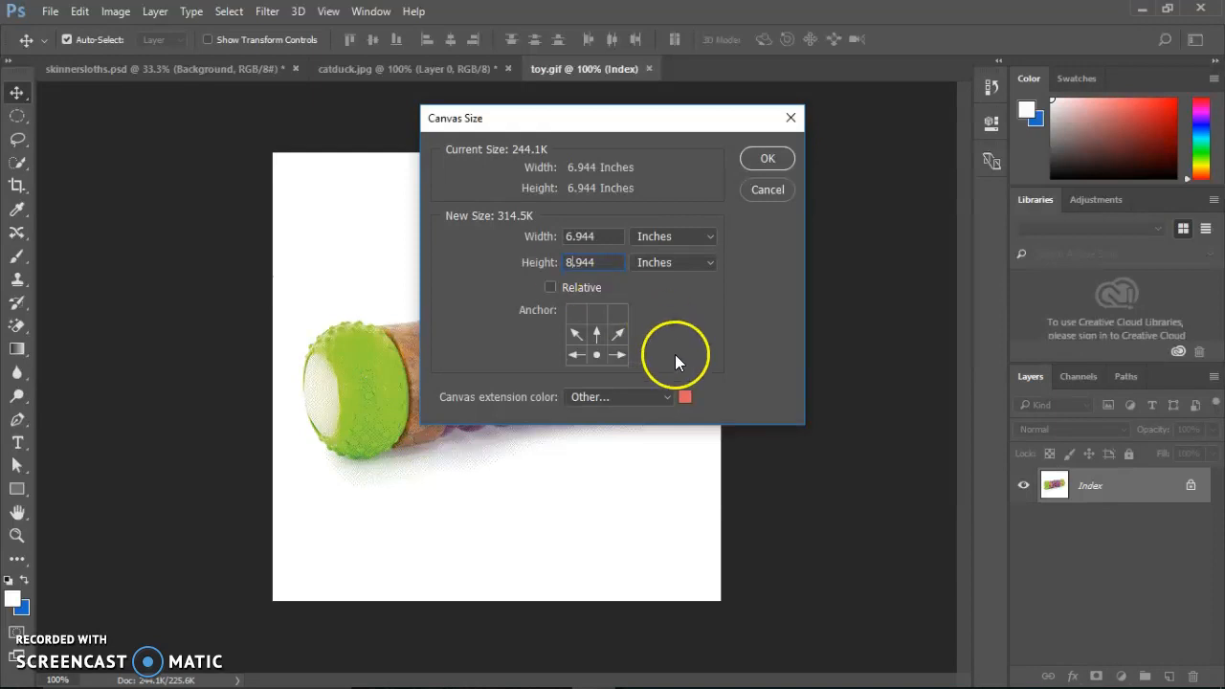
Step: Set the canvas extension colour to white (ffffff) sampled from the toy image's background, and apply the new canvas size
left_click(686, 396)
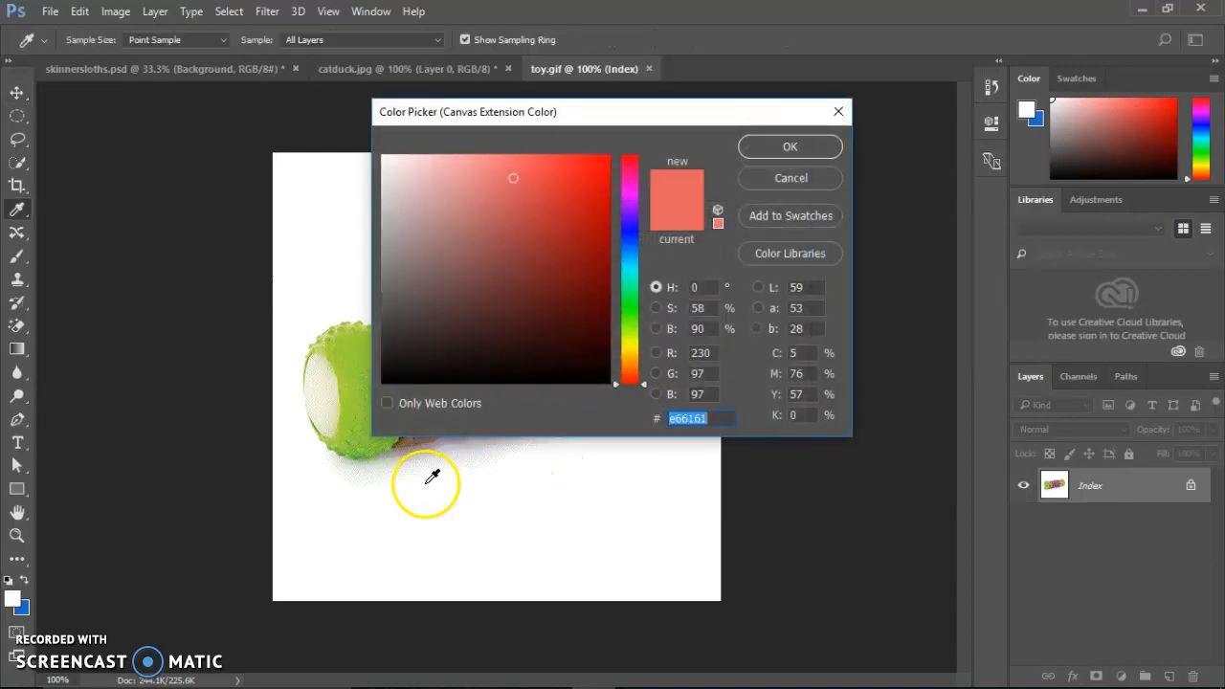
left_click(334, 169)
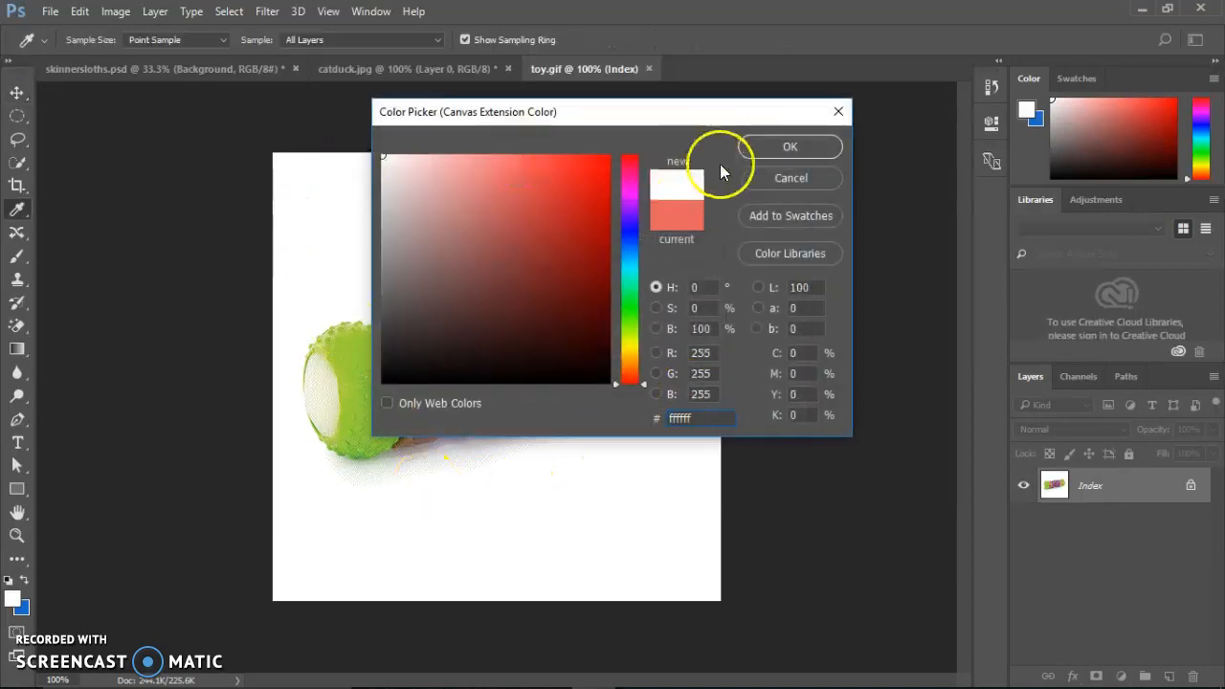
left_click(774, 148)
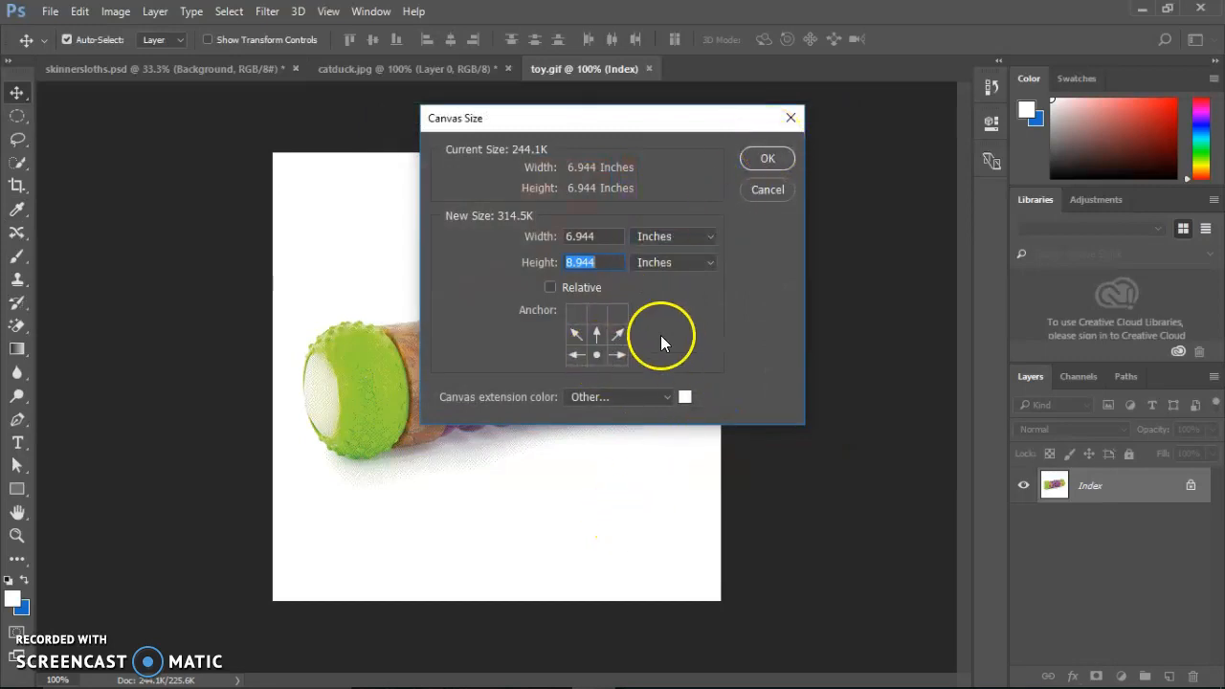
left_click(762, 164)
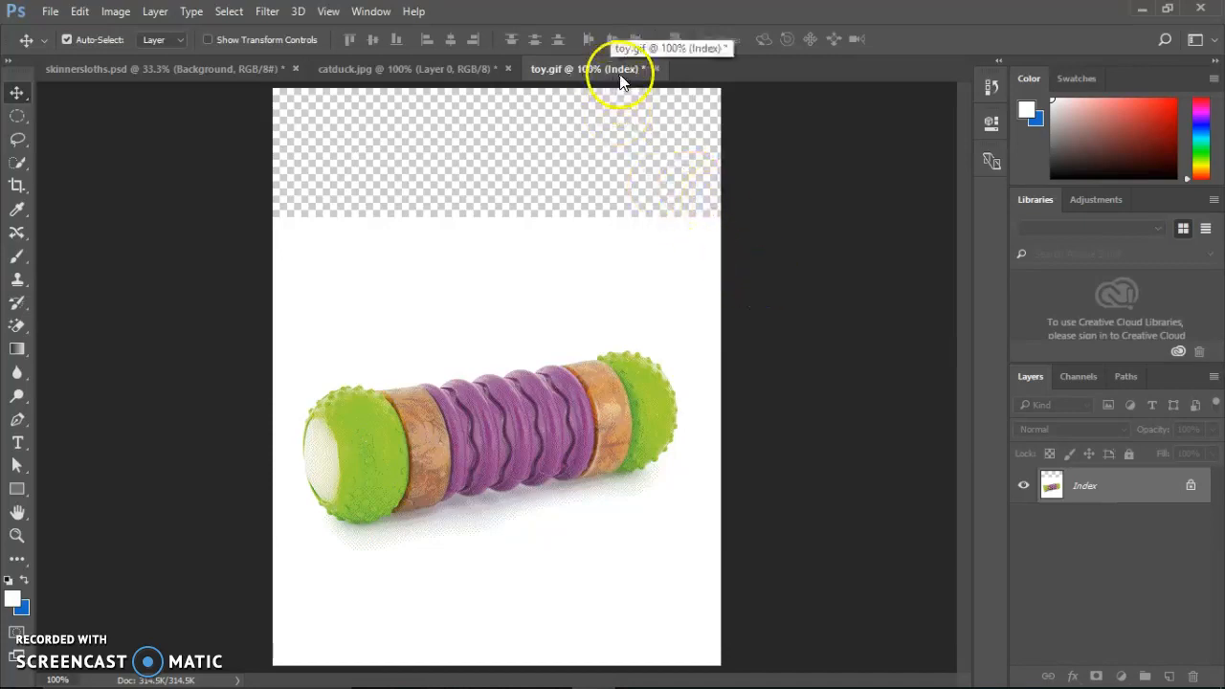
Step: Compare toy.gif with catduck.jpg, and undo the canvas enlargement of toy.gif
left_click(443, 69)
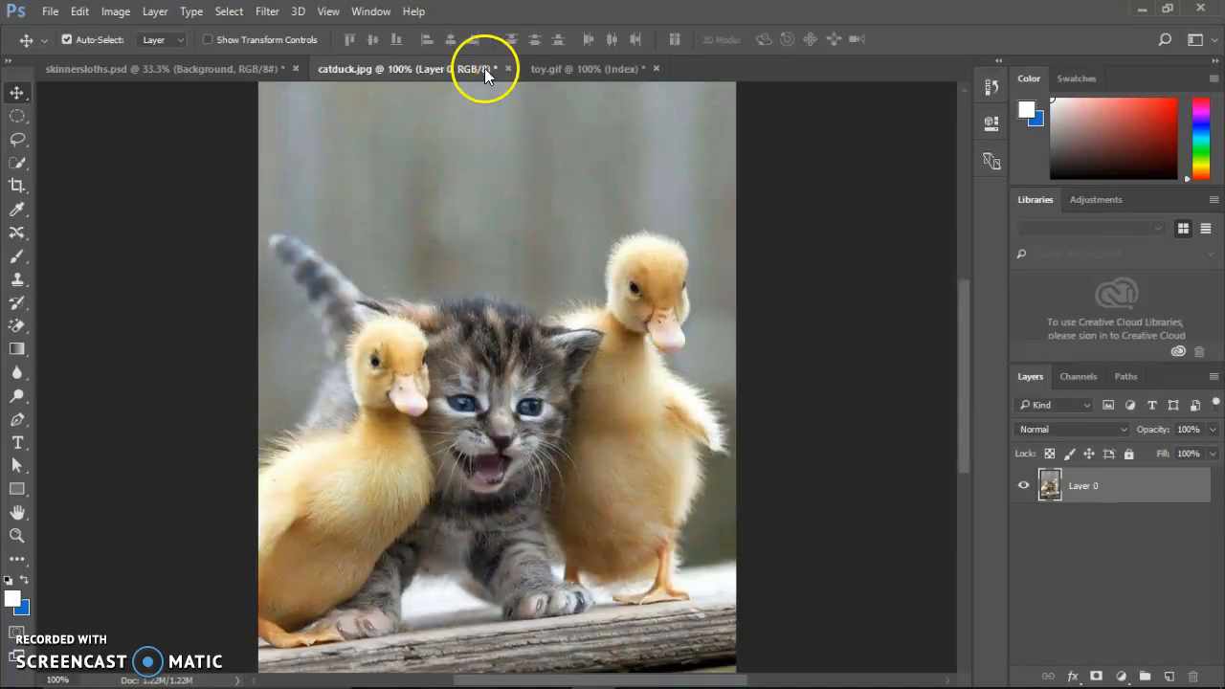
left_click(591, 69)
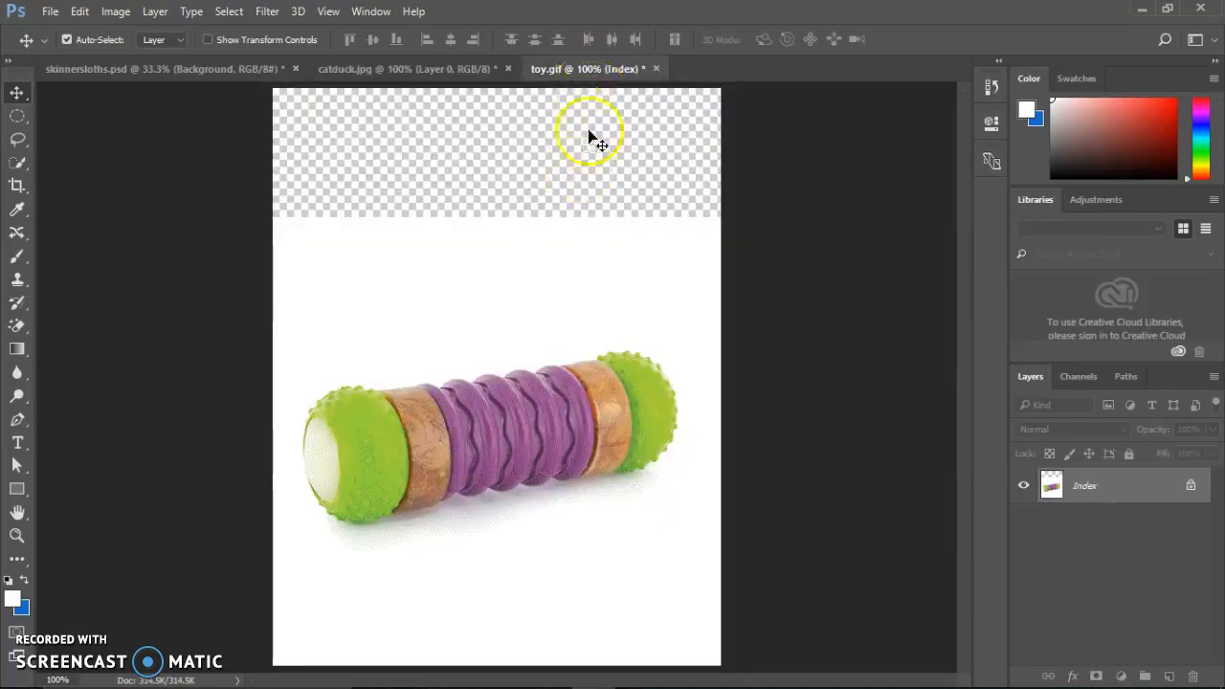
key("ctrl+z")
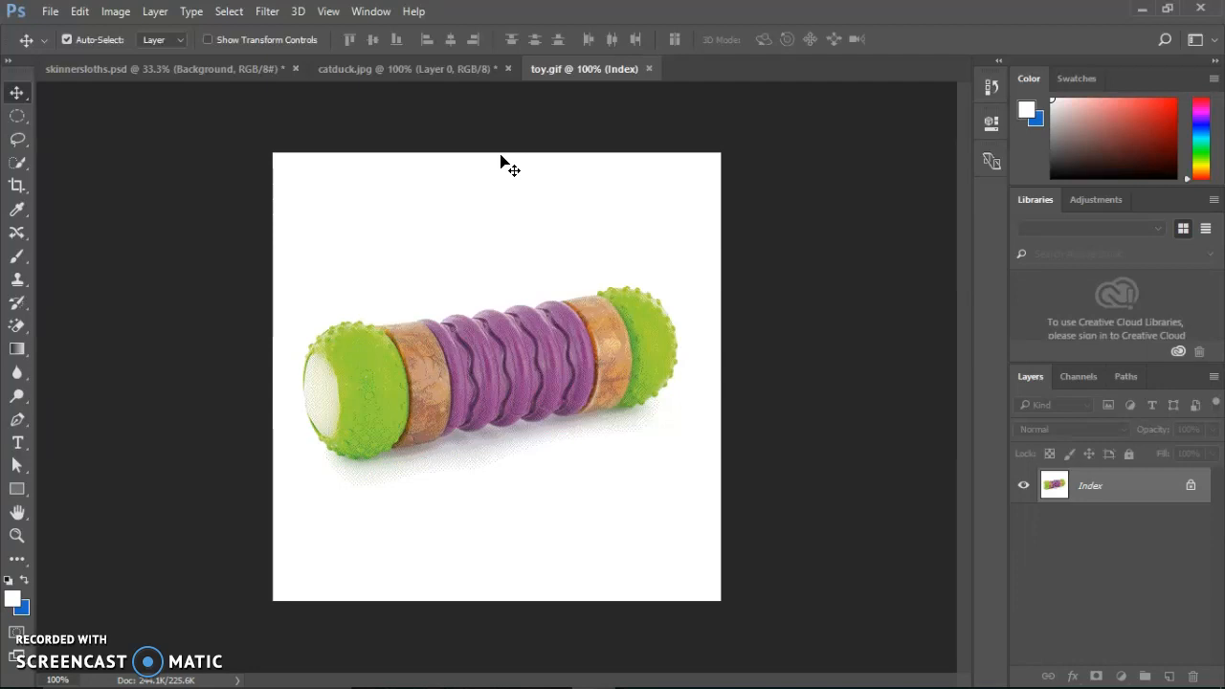
Step: Apply Auto Tone, Auto Contrast and Auto Color to the kitten and ducklings photo in catduck.jpg
left_click(376, 69)
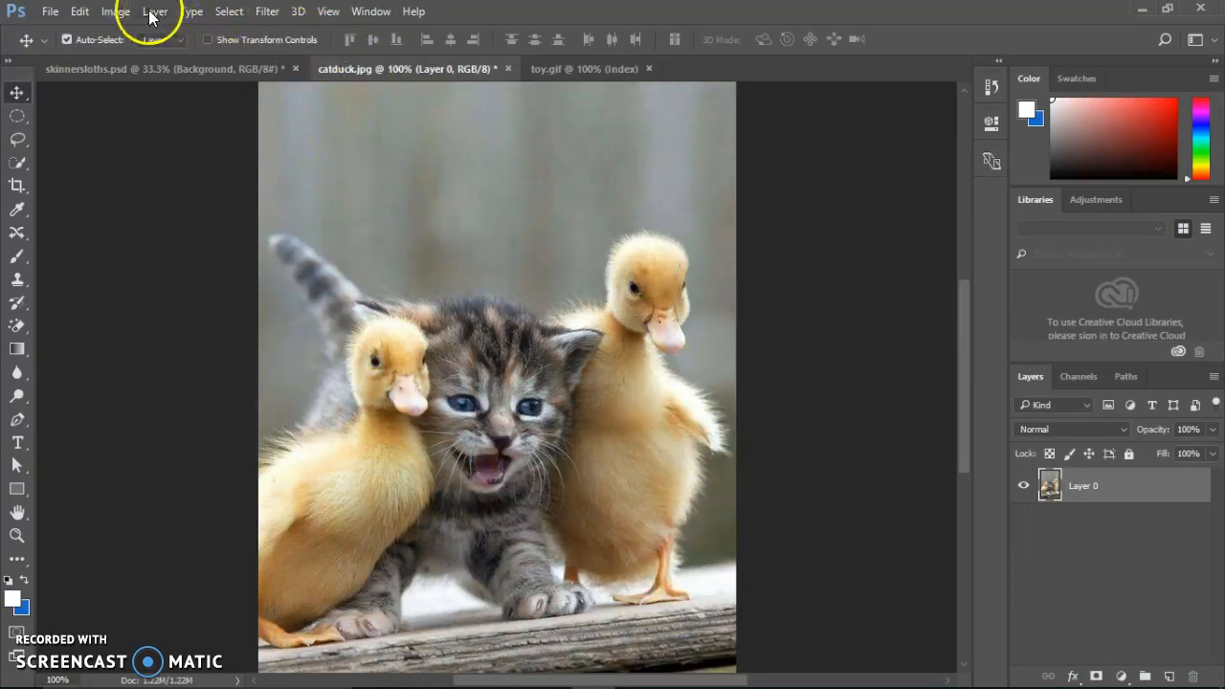
left_click(115, 12)
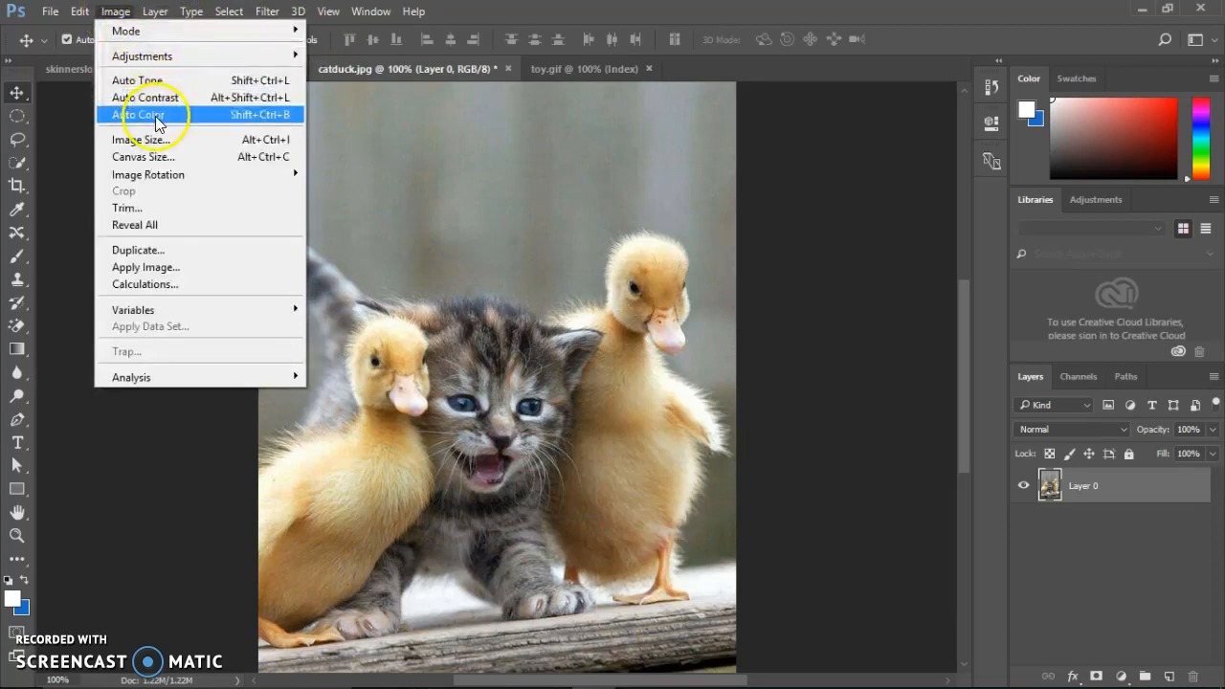
left_click(161, 83)
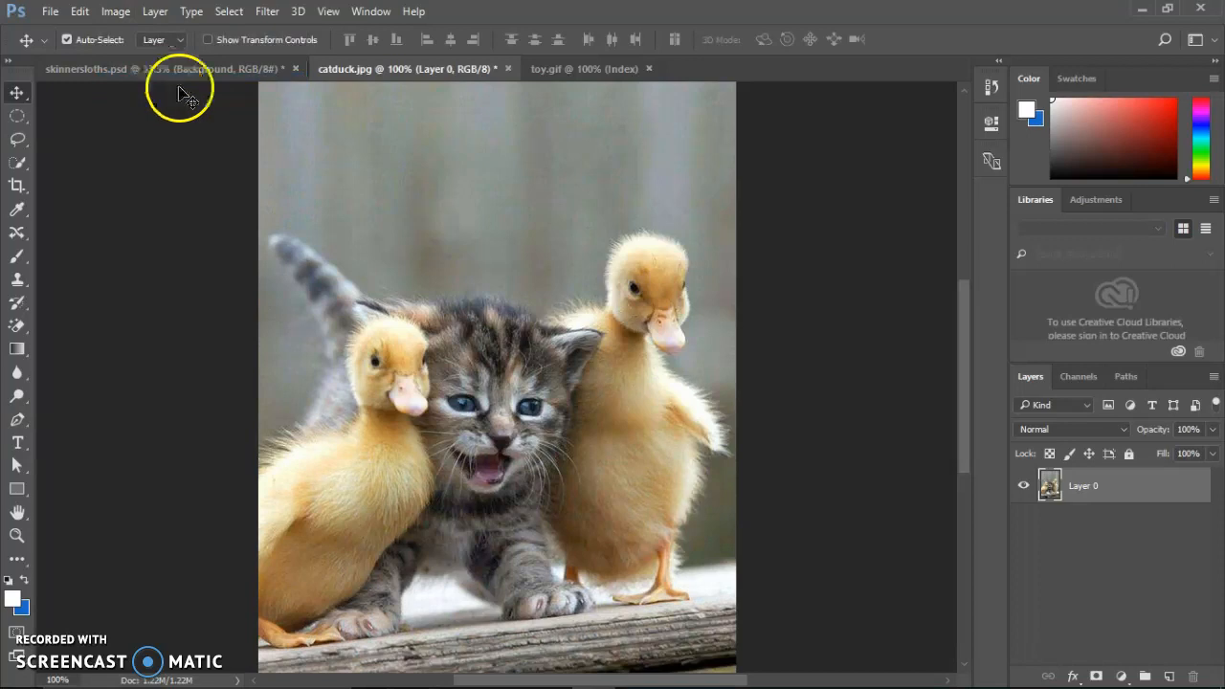
left_click(134, 16)
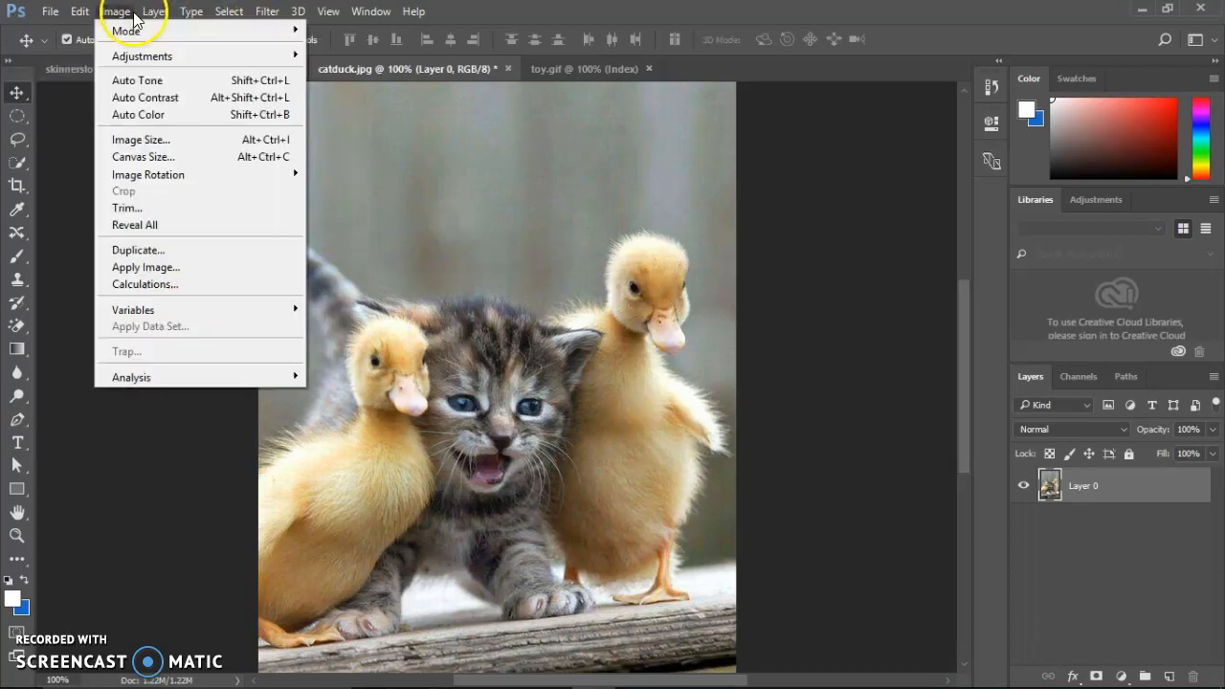
left_click(150, 100)
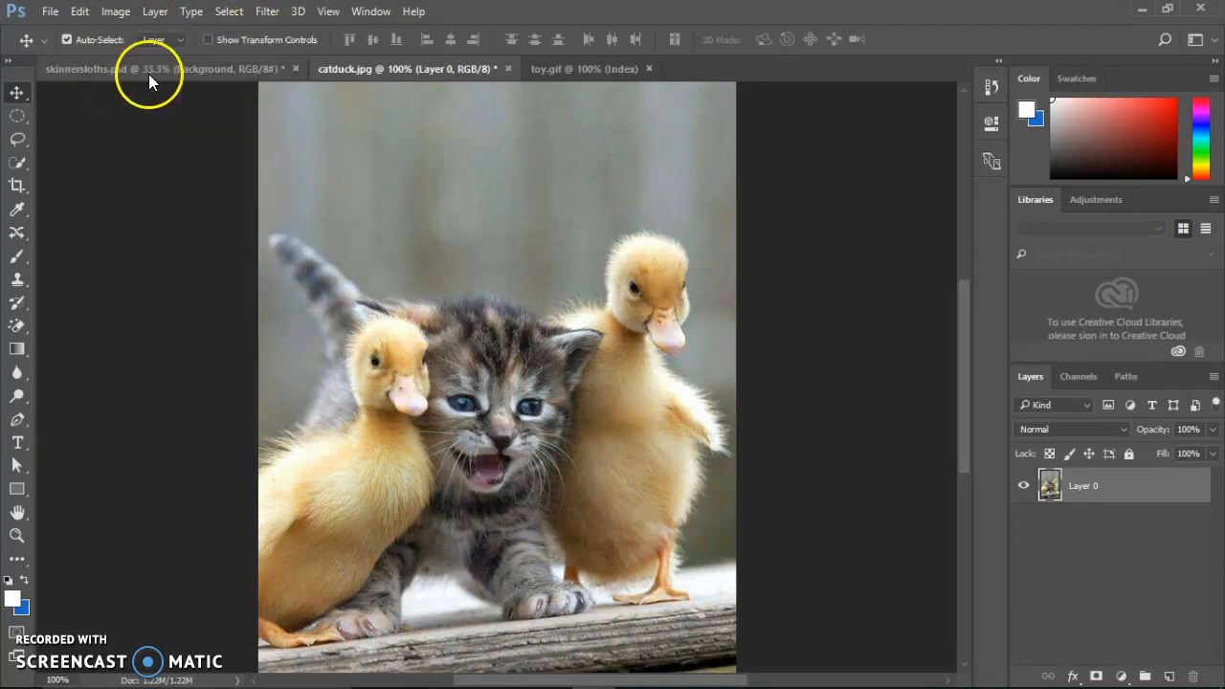
left_click(115, 11)
left_click(145, 116)
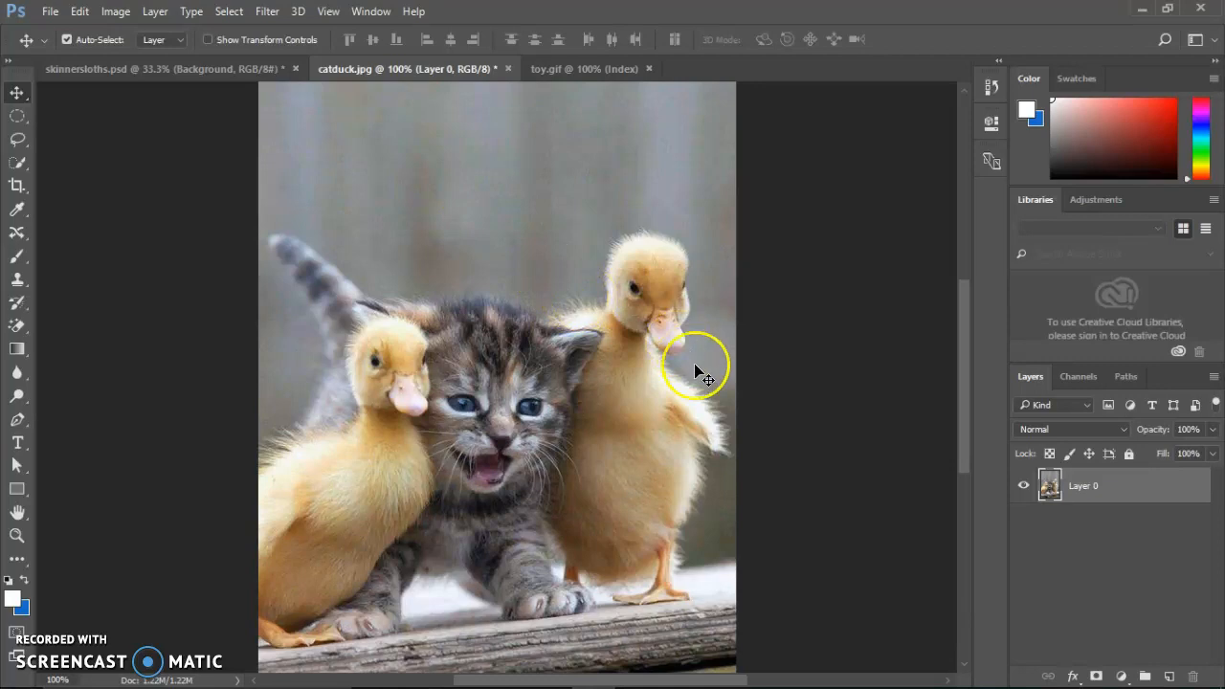
Step: Step backward once in catduck.jpg to remove the Auto Color correction
left_click(613, 373)
left_click(515, 209)
left_click(116, 12)
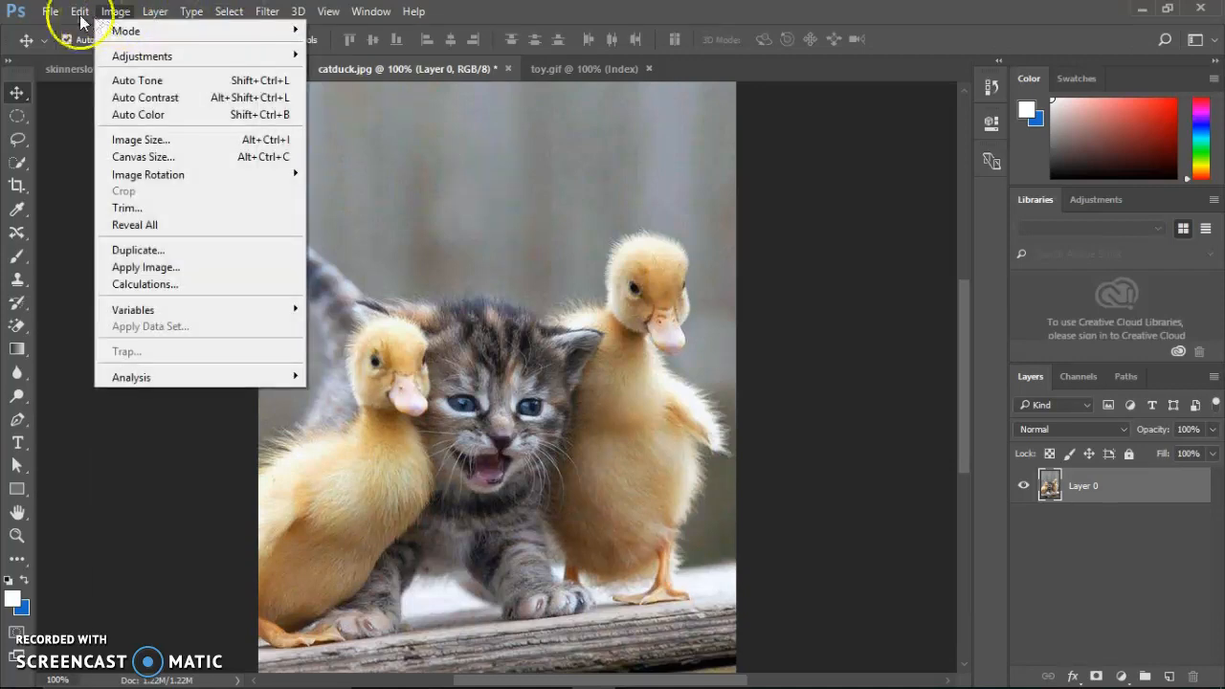
mouse_move(80, 14)
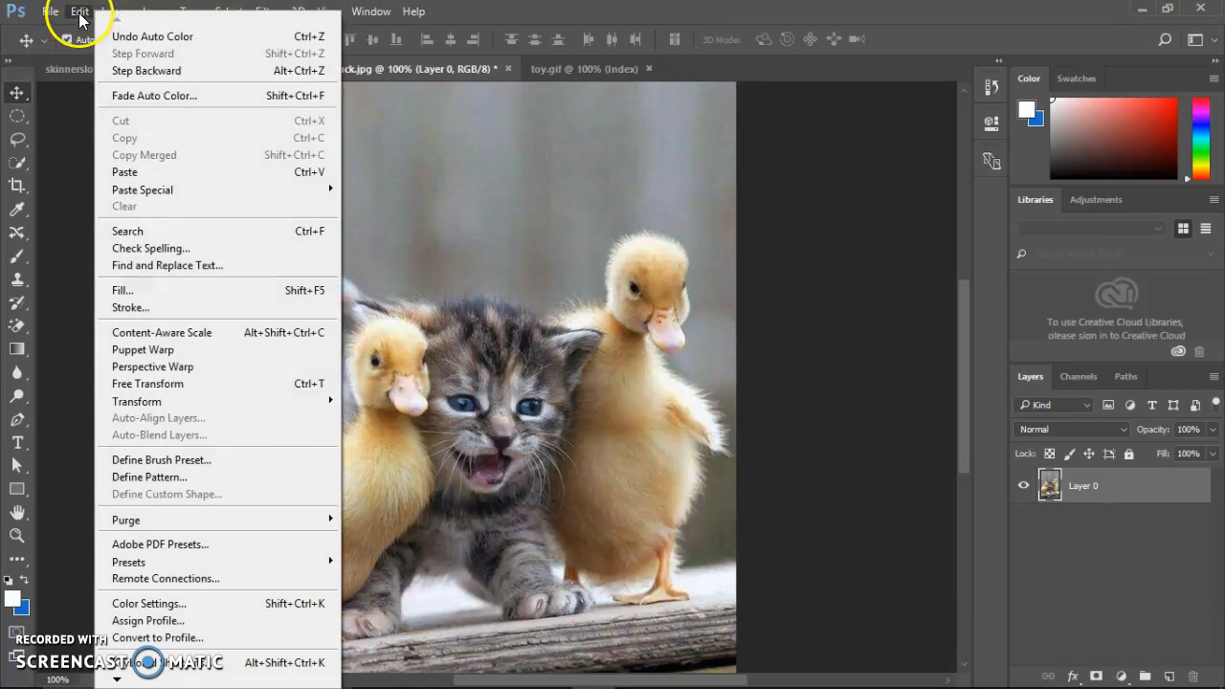
left_click(129, 76)
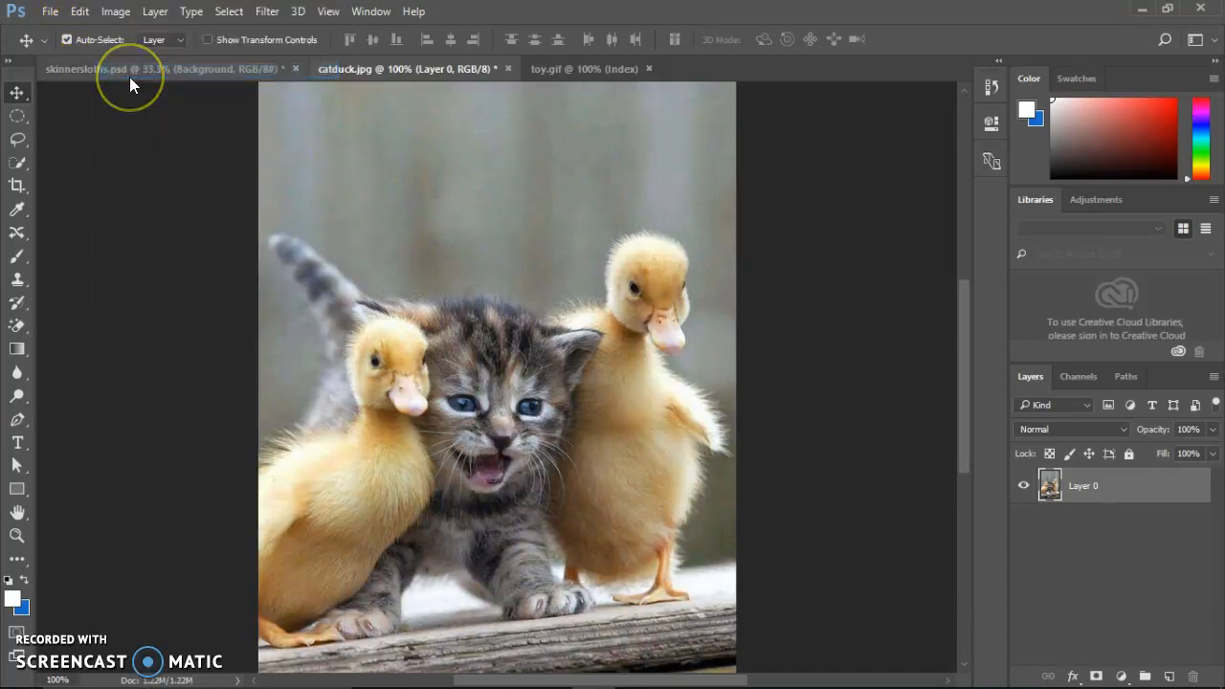
Step: Show the document history of catduck.jpg and revert the photo to the Make Layer state, before the automatic corrections
left_click(371, 13)
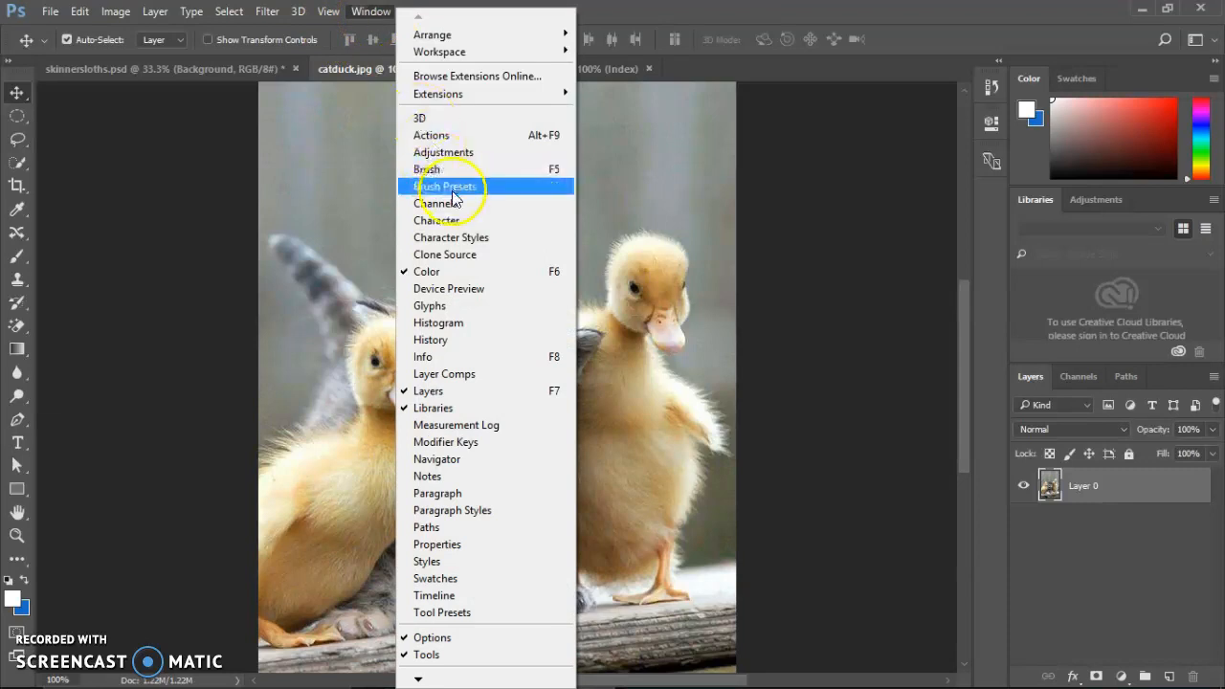
left_click(462, 341)
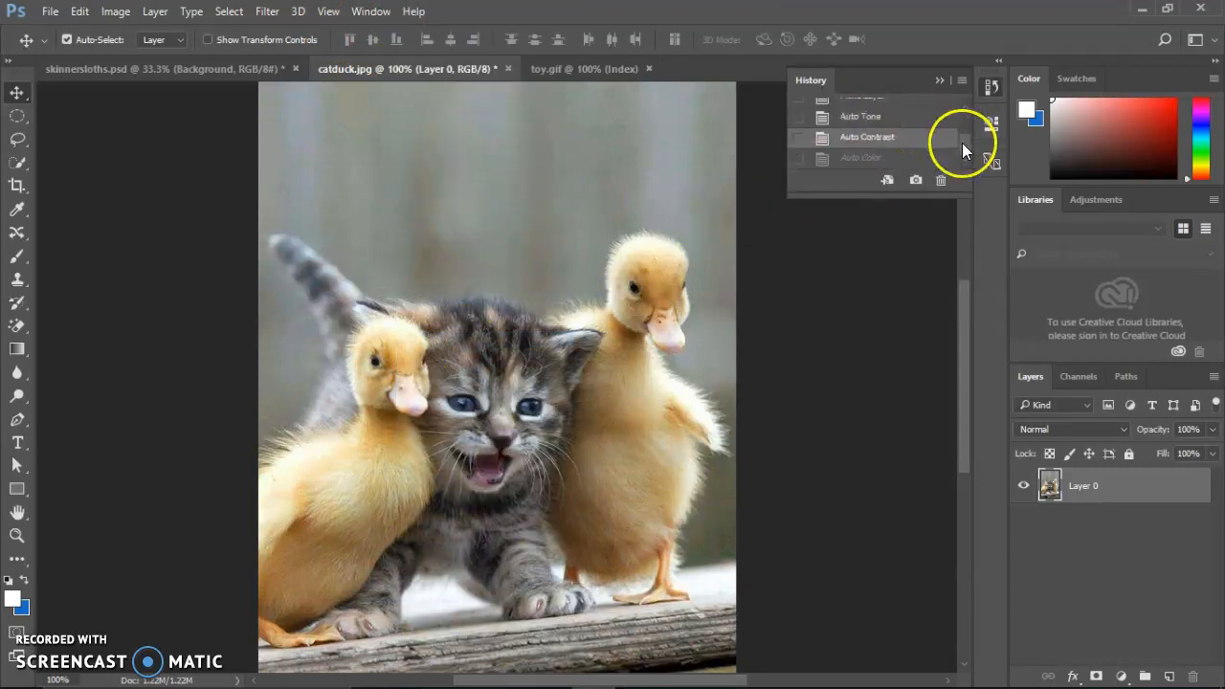
scroll(962, 141, "up", 1)
left_click(915, 134)
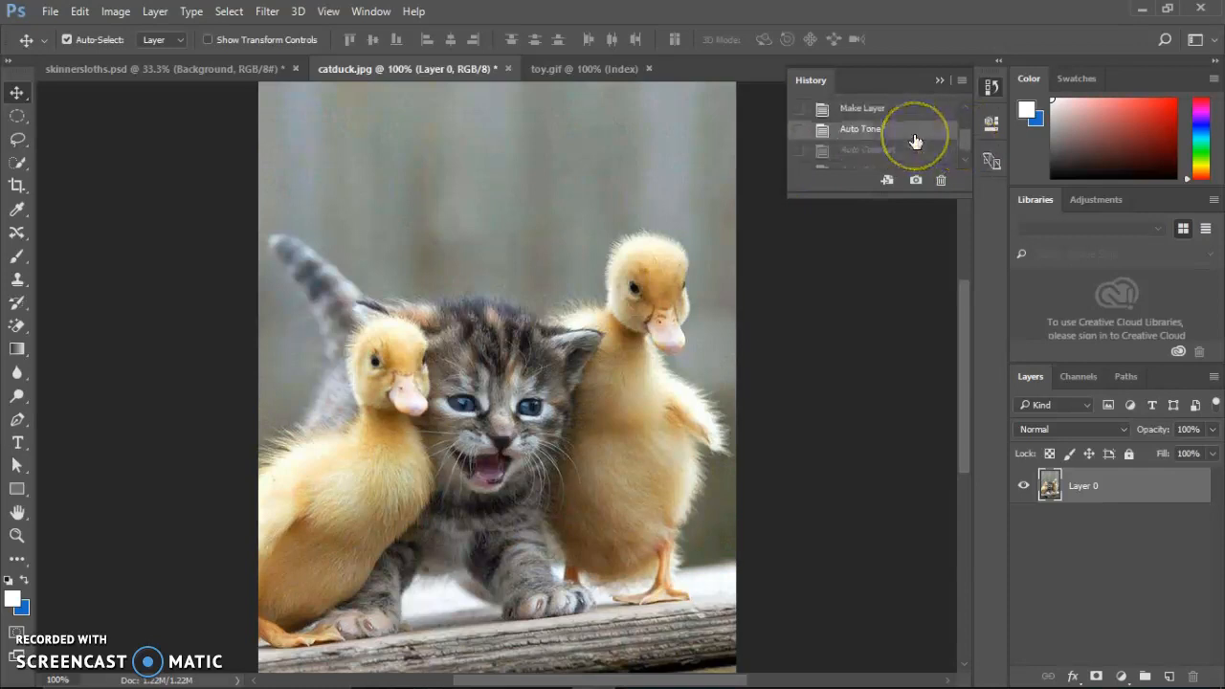
left_click(898, 110)
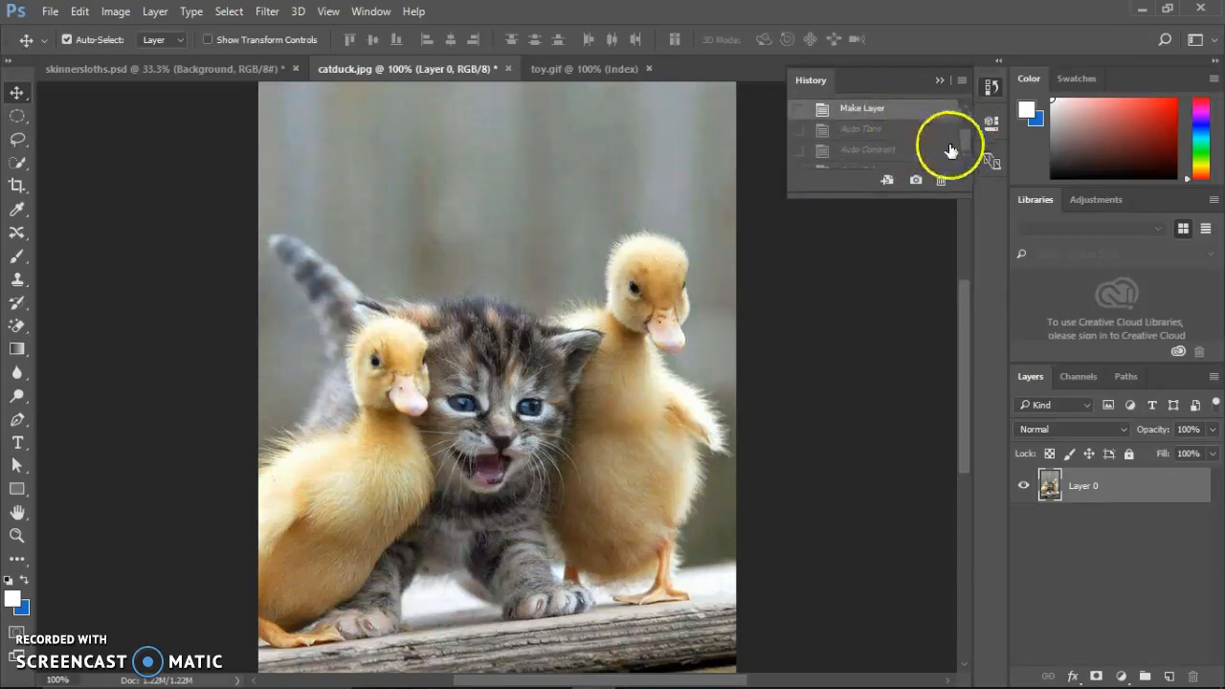
scroll(967, 144, "up", 2)
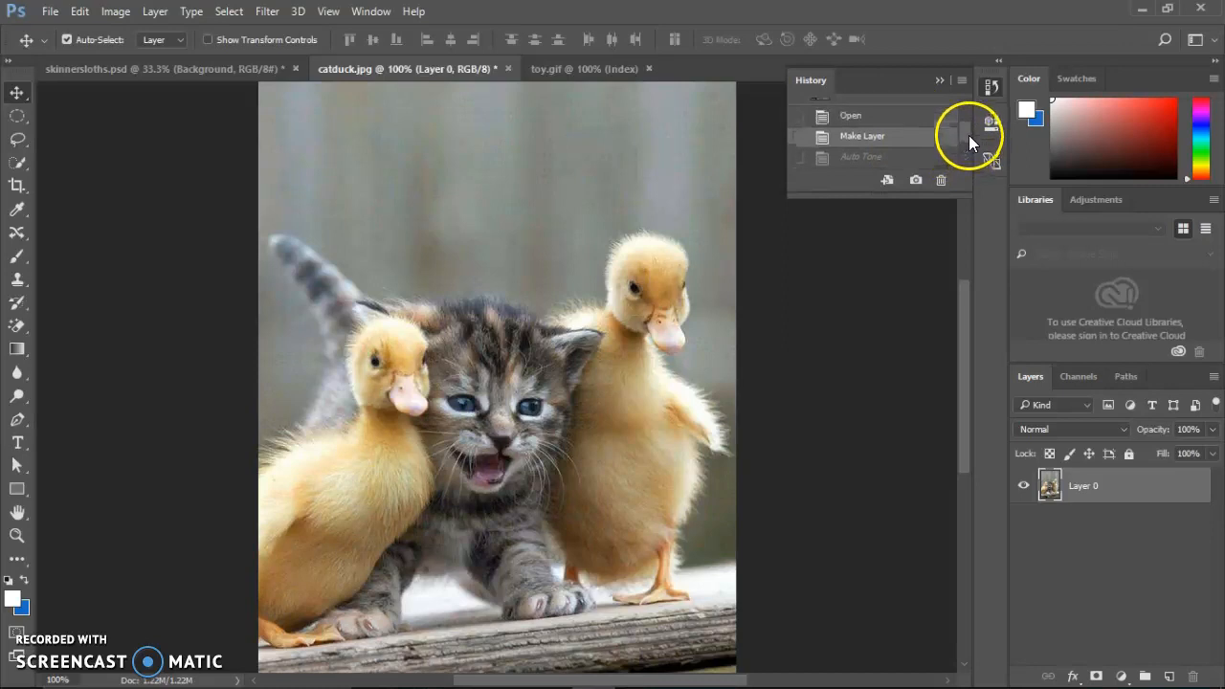
Step: Revert the catduck.jpg photo to its Open state in the document history
left_click(917, 117)
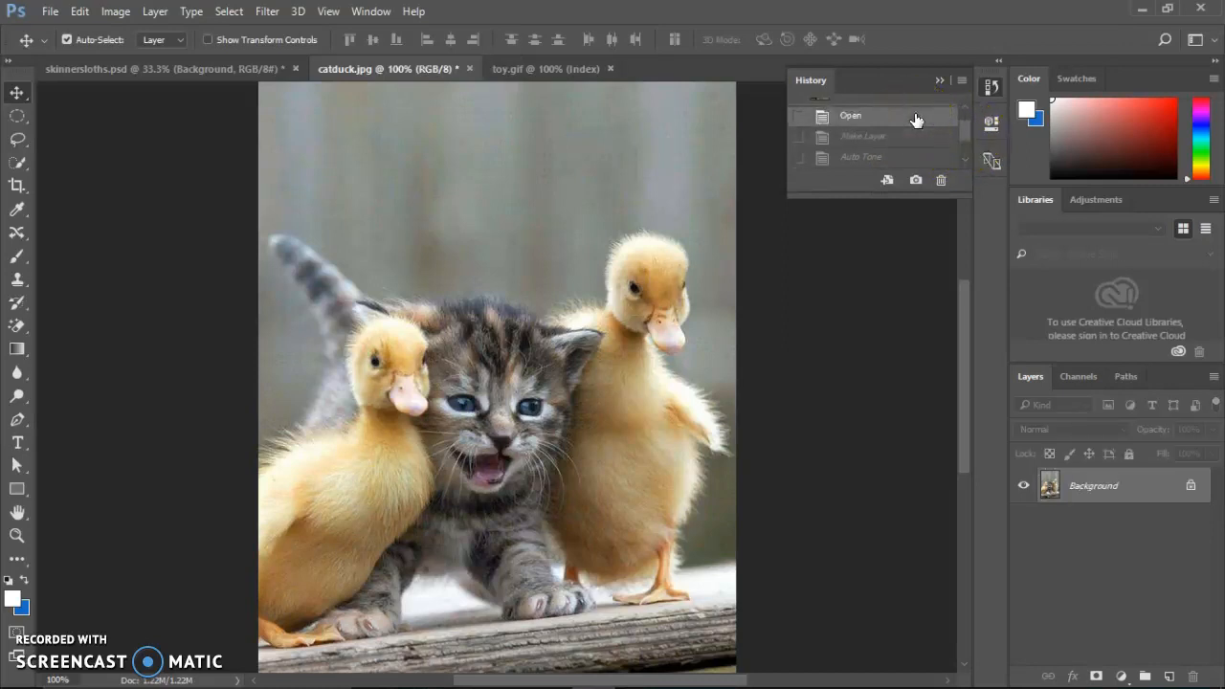
left_click(966, 144)
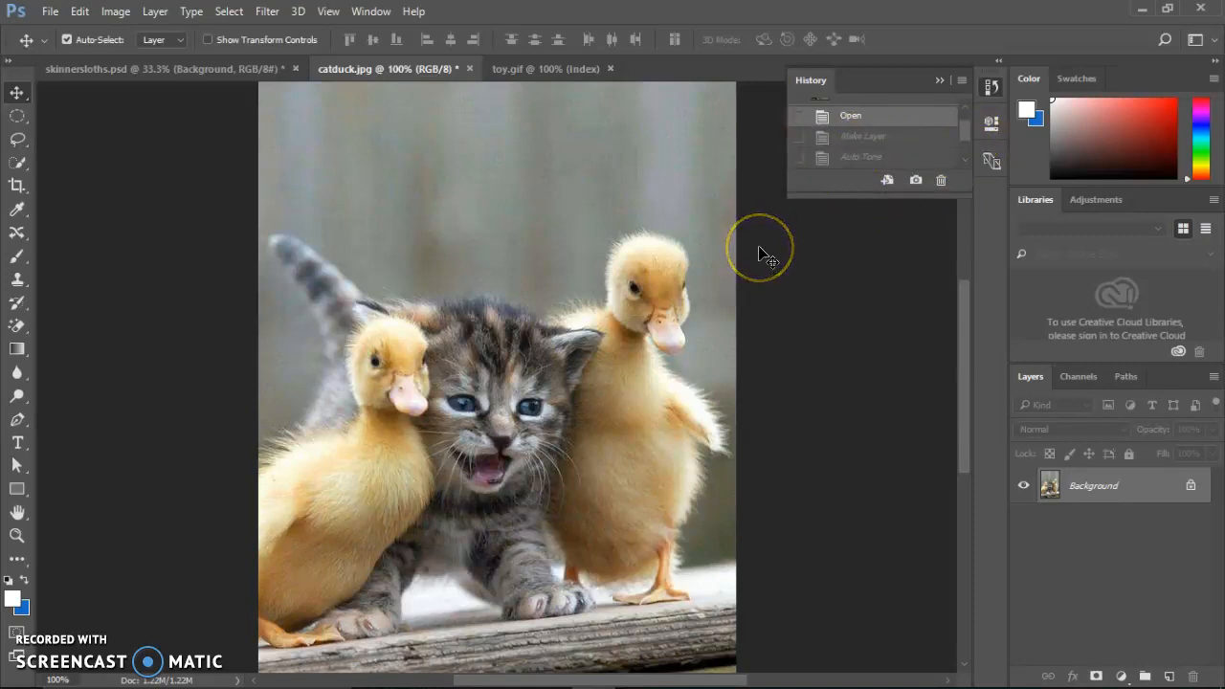
Step: Apply a Black & White adjustment with the Default preset to the catduck.jpg photo, and undo it
left_click(116, 11)
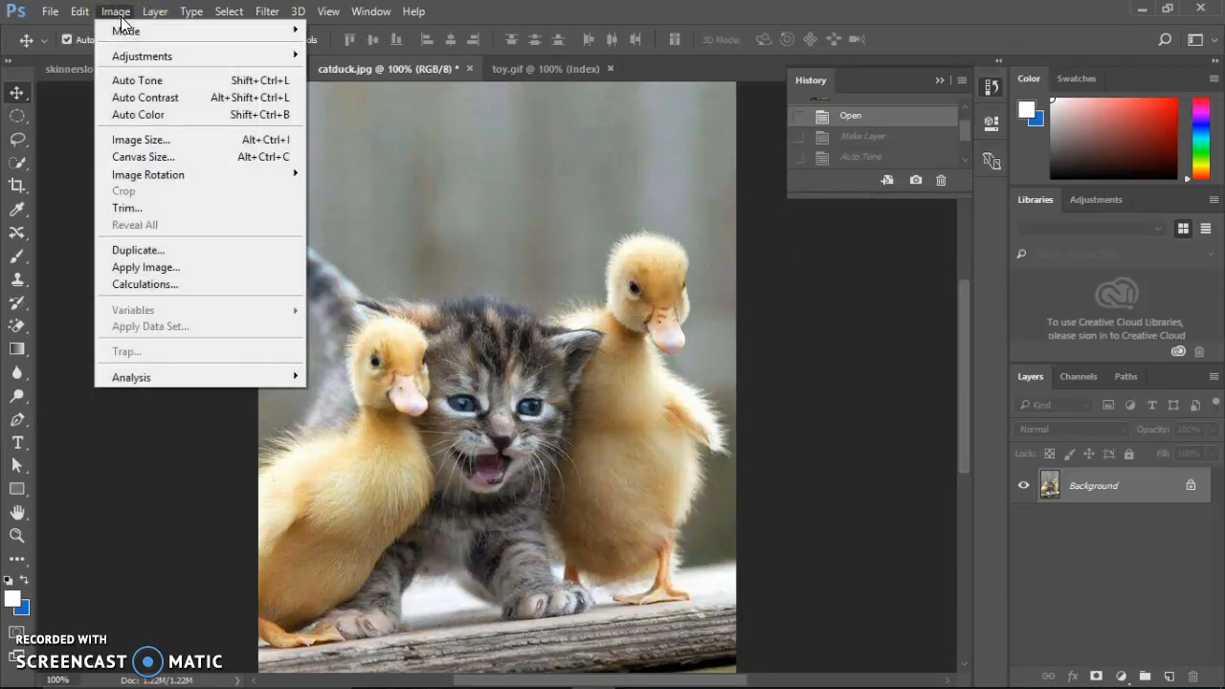
mouse_move(138, 59)
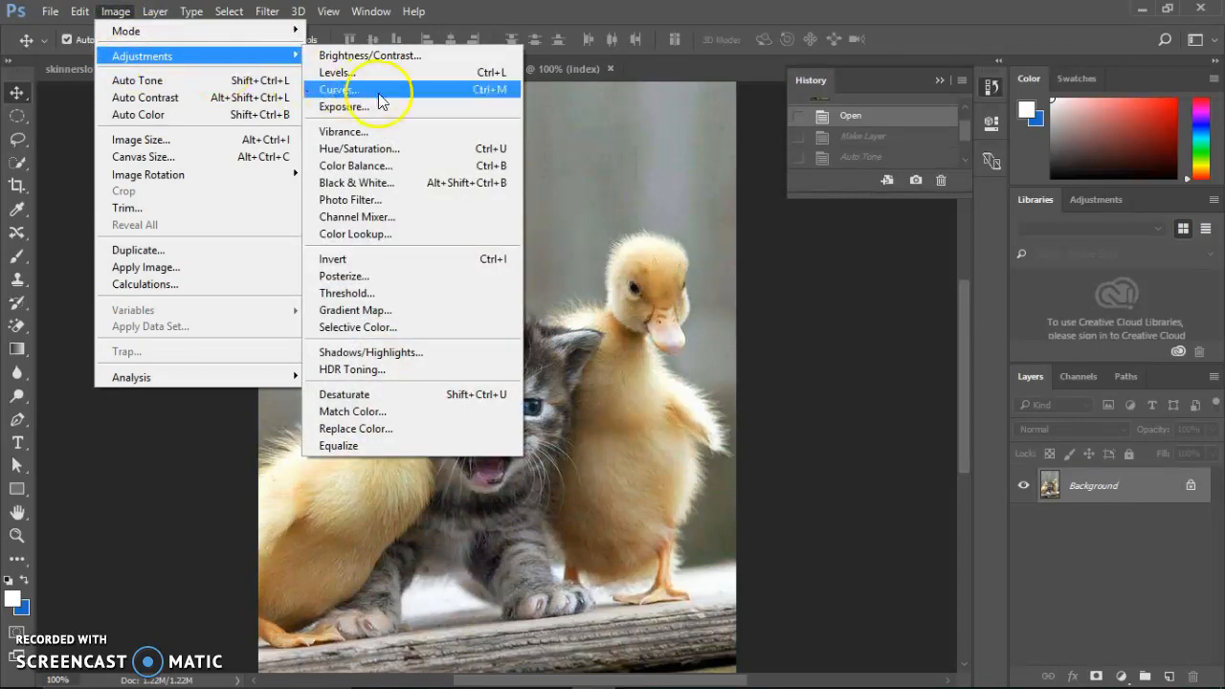
left_click(355, 183)
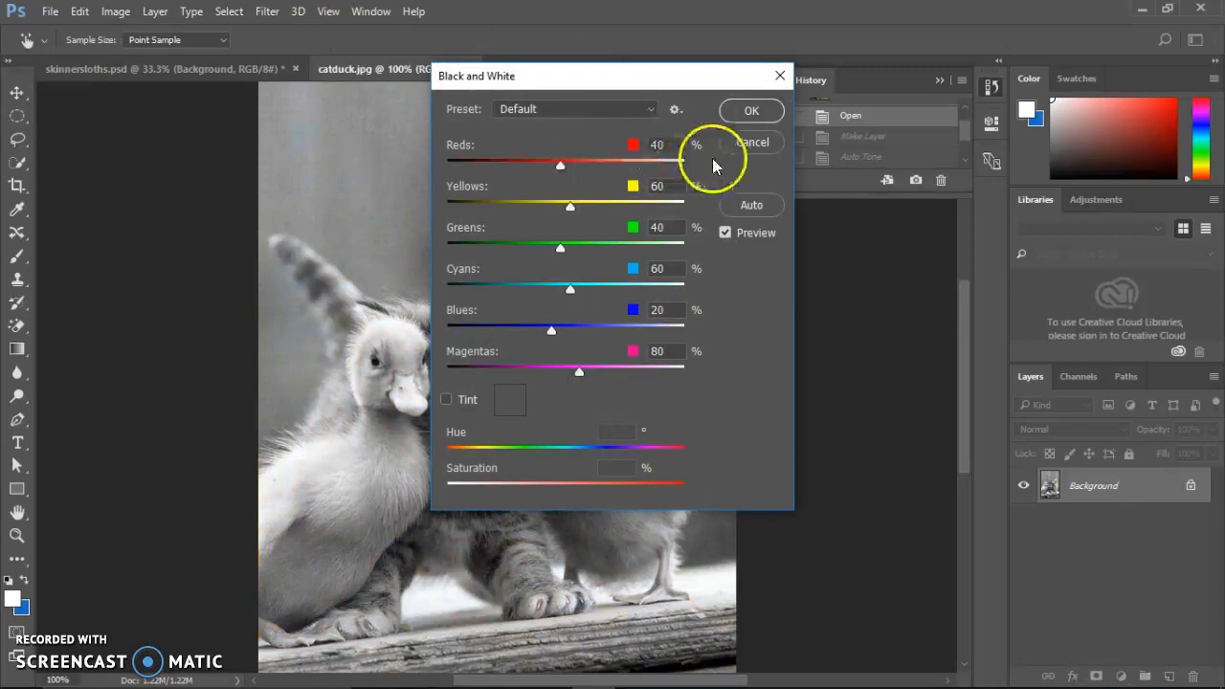
left_click(755, 112)
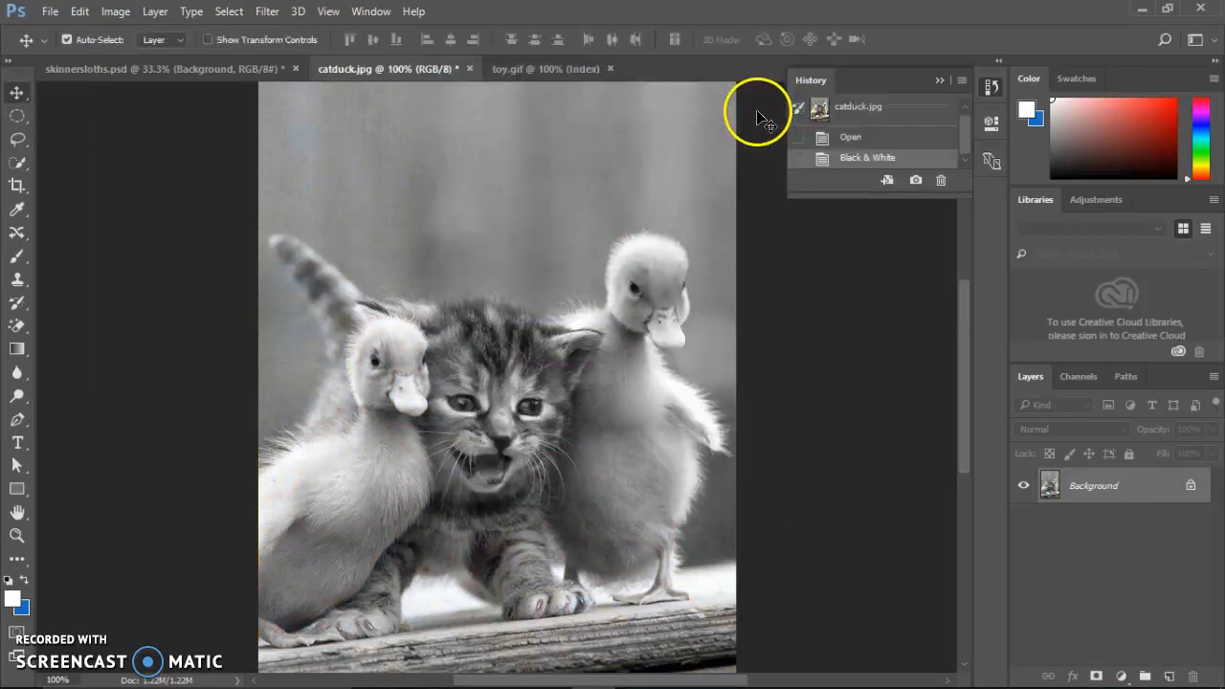
key("ctrl+z")
Step: Lower the photo's saturation to the minimum with a Hue/Saturation adjustment, and undo it
left_click(116, 12)
mouse_move(141, 58)
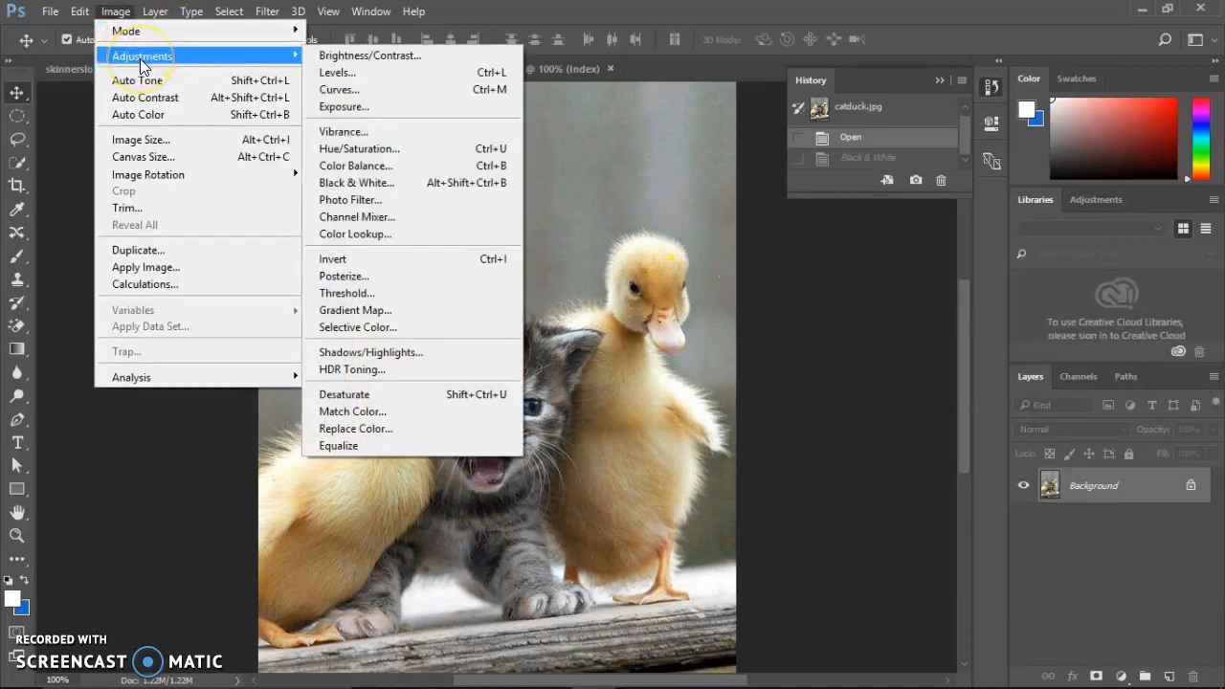
left_click(370, 151)
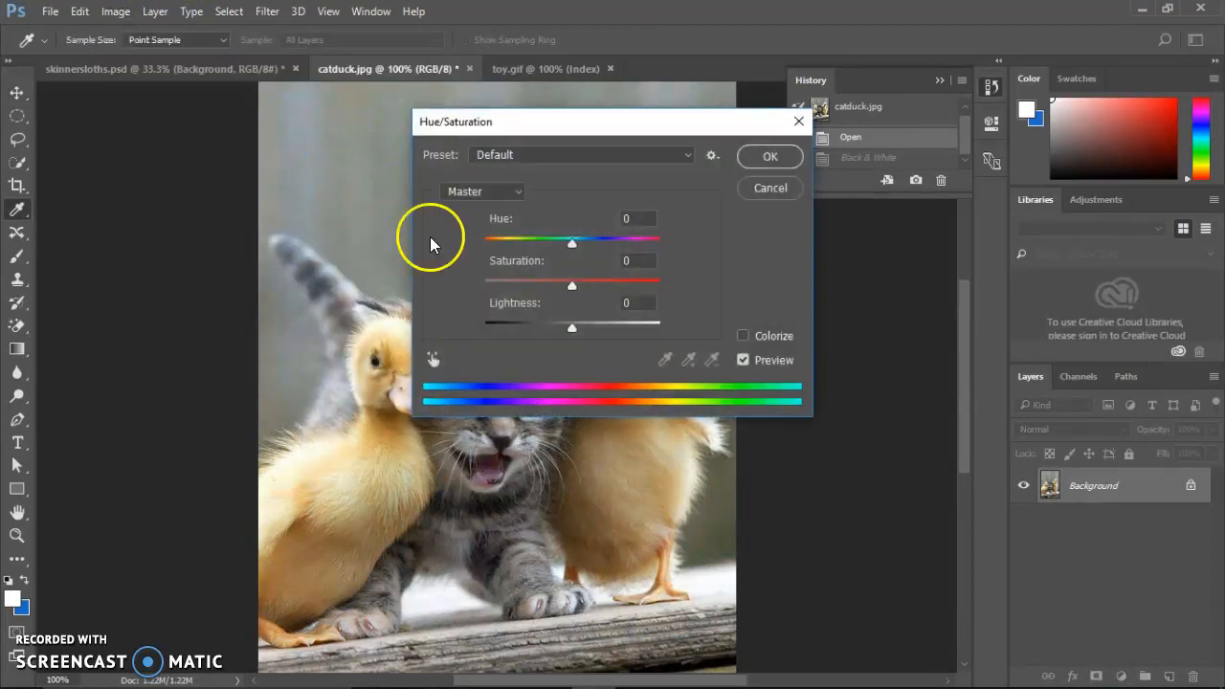
left_click_drag(574, 287, 461, 280)
left_click(770, 156)
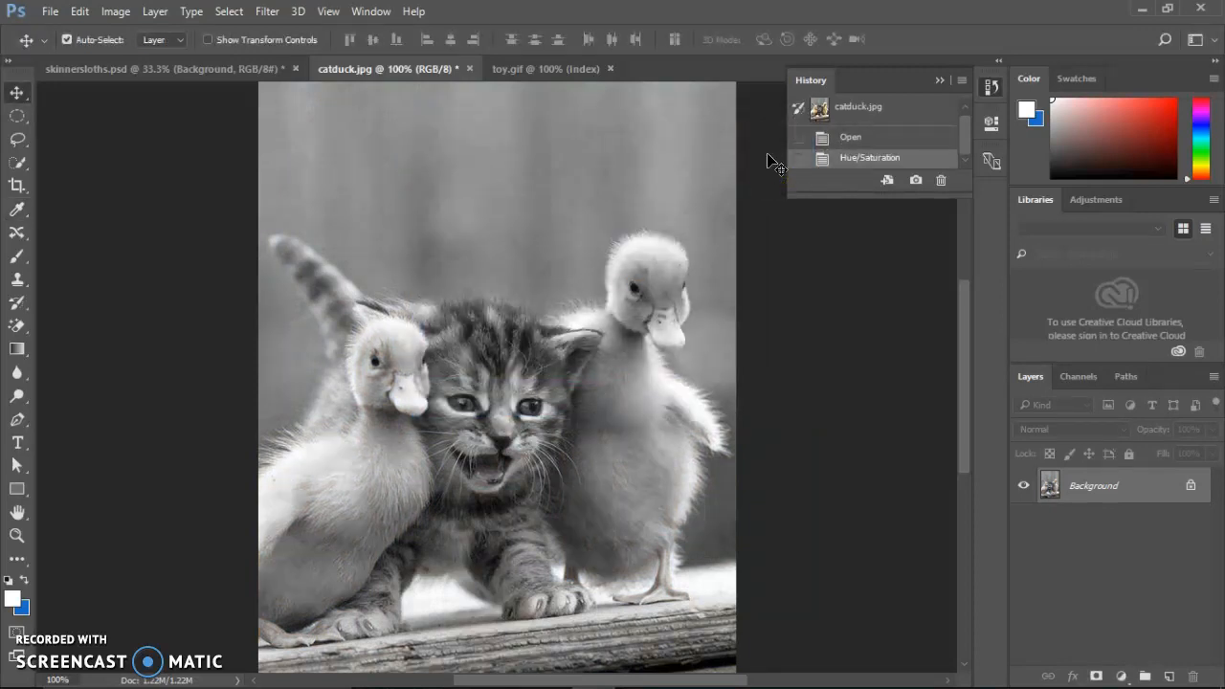
key("ctrl+z")
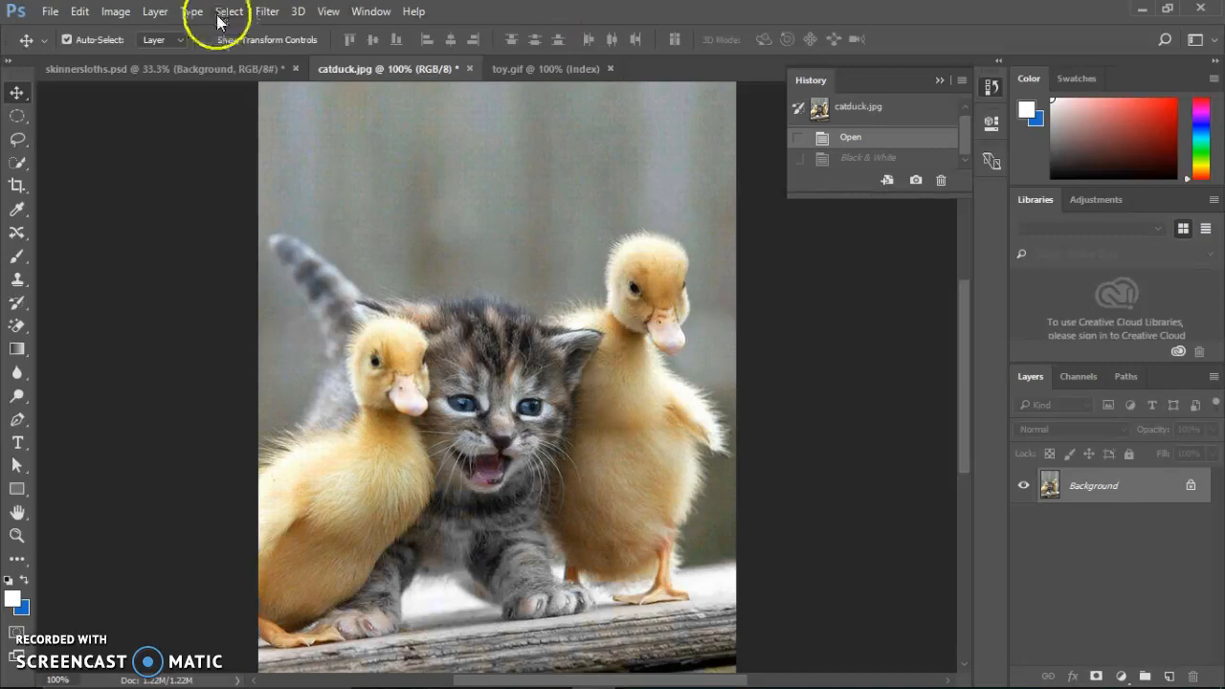
Step: Preview a colorized Hue/Saturation adjustment on the photo with hue 252 and saturation 25, and cancel it
left_click(116, 13)
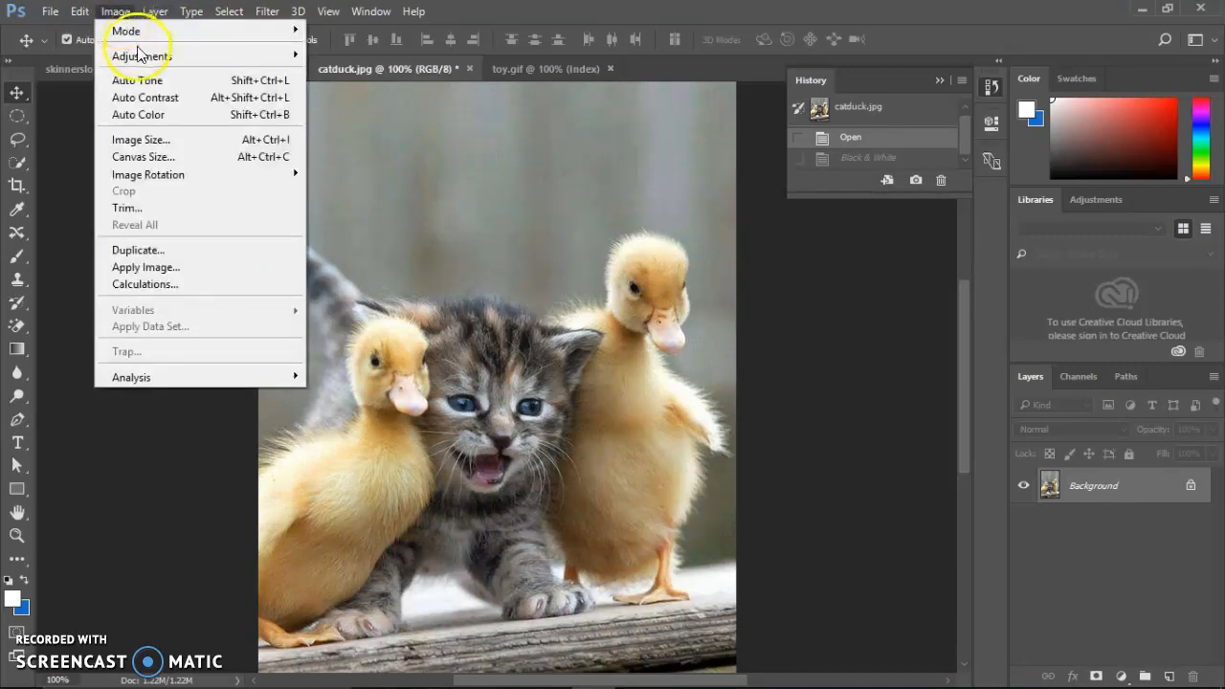
mouse_move(144, 57)
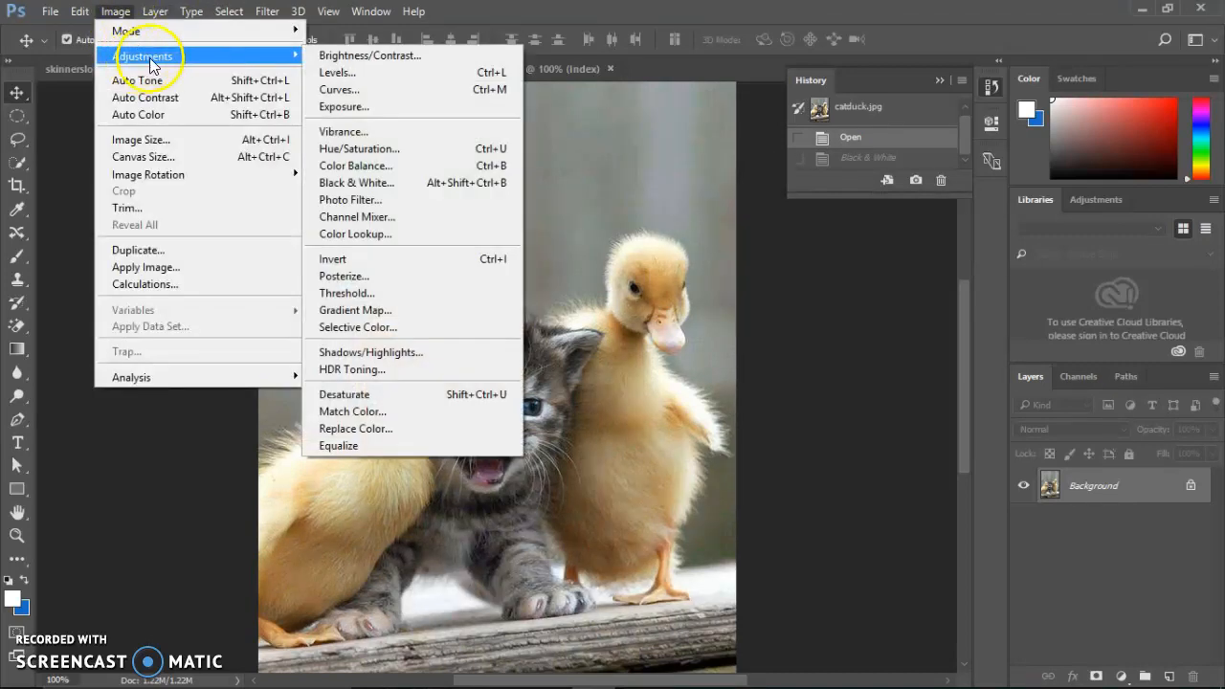
left_click(400, 148)
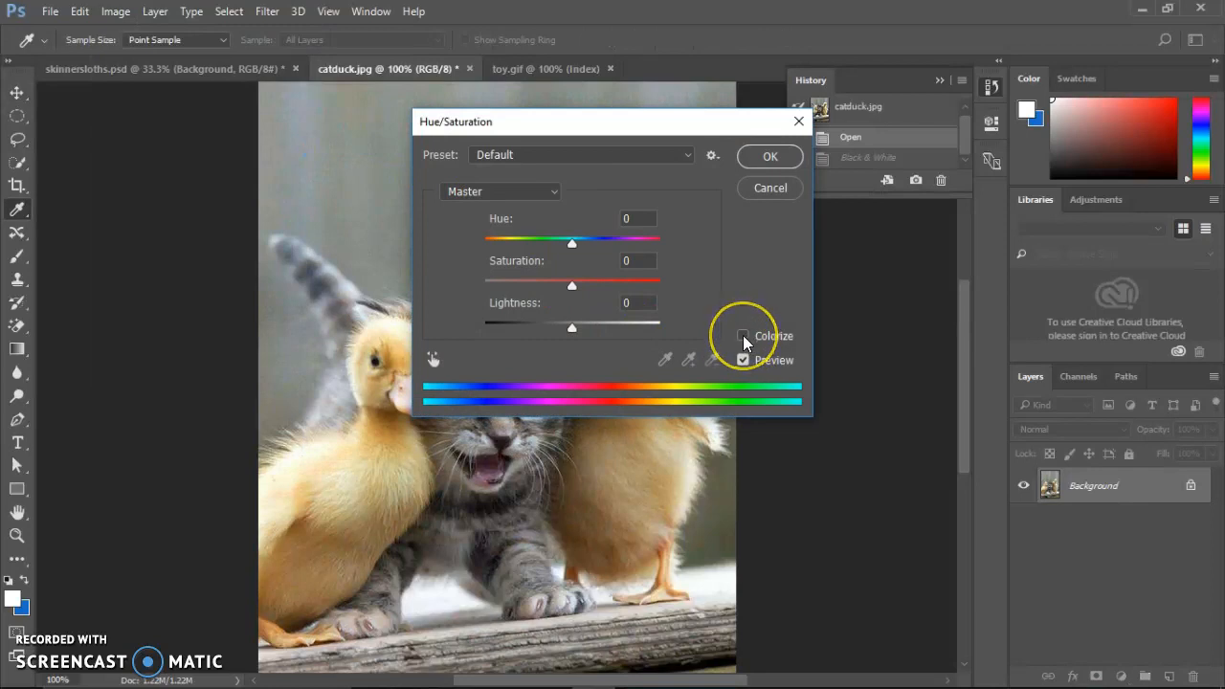
left_click_drag(697, 123, 986, 138)
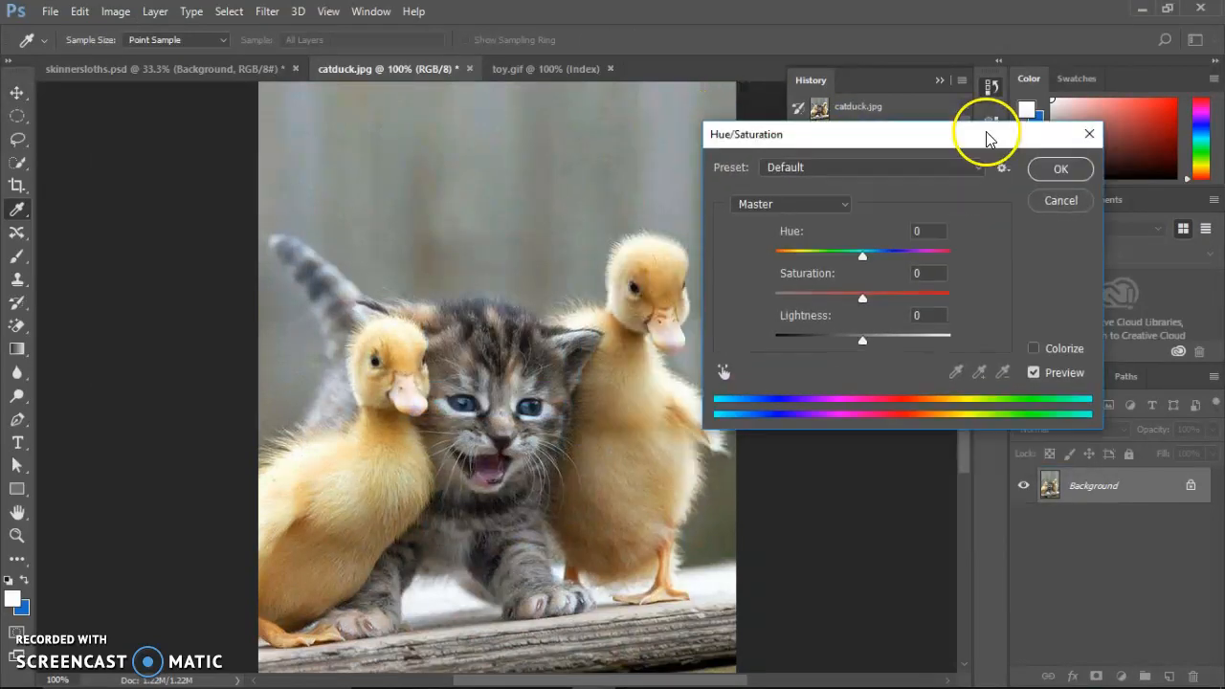
left_click(1033, 350)
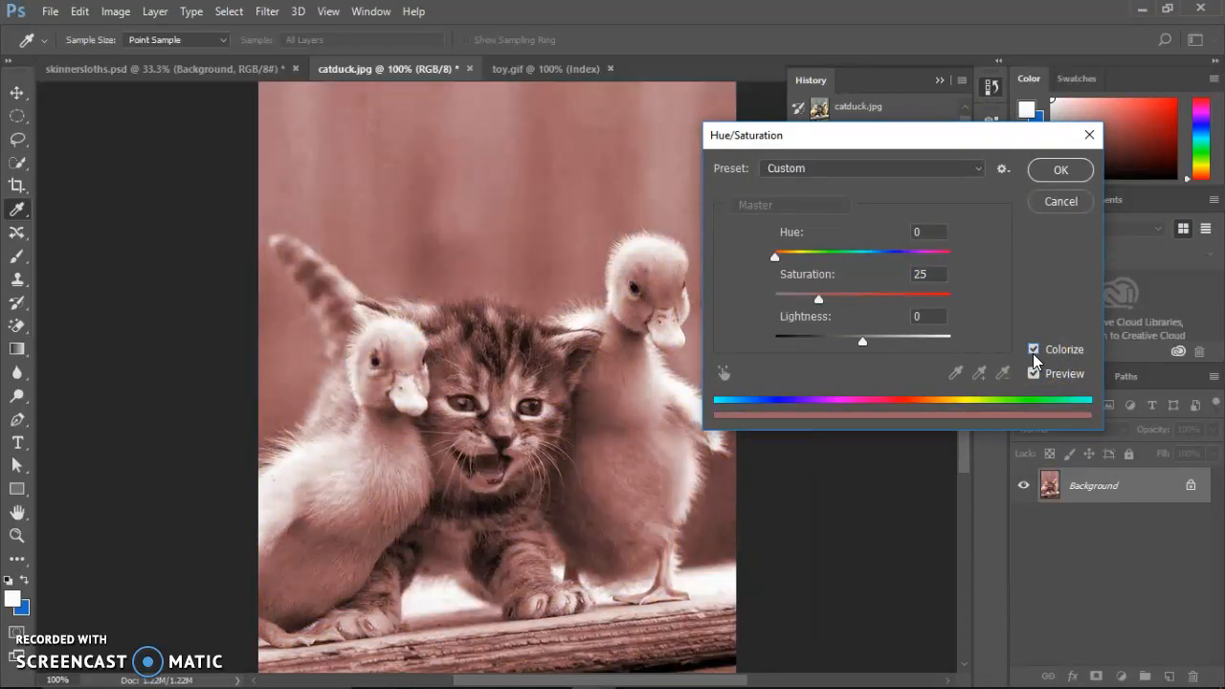
left_click_drag(773, 259, 900, 277)
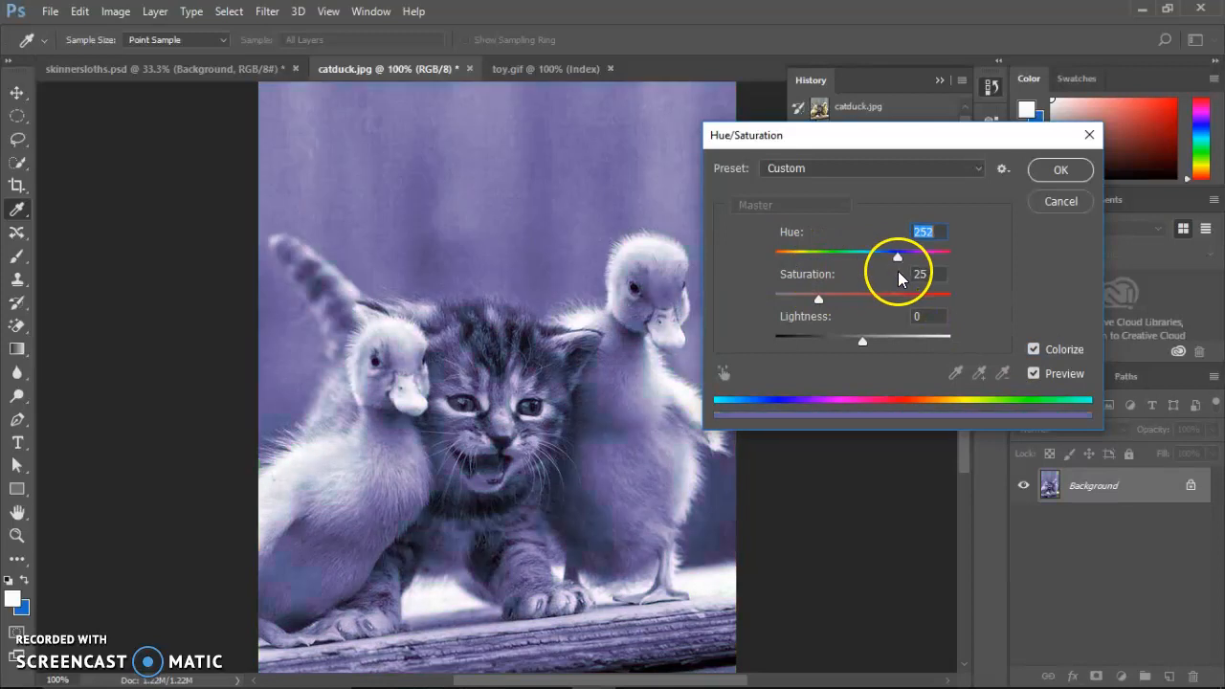
left_click(1059, 200)
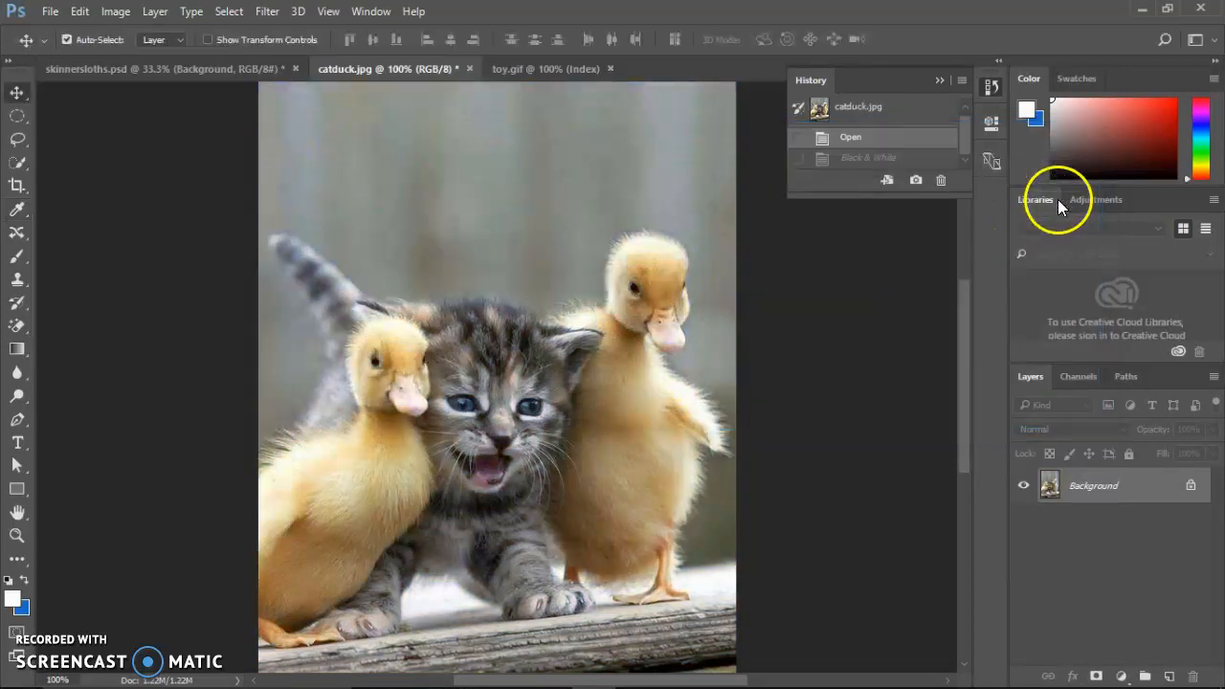
Step: Apply a Black & White adjustment to the photo with a tint of hue 259 and saturation 20%
left_click(118, 12)
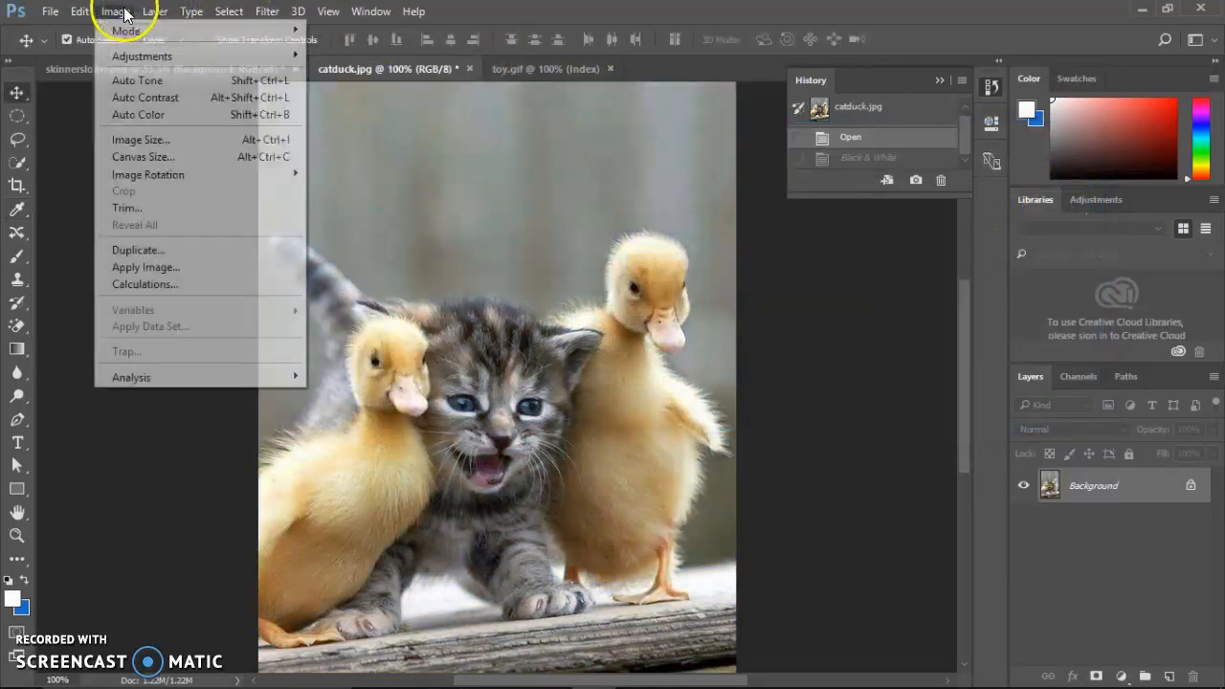
mouse_move(149, 57)
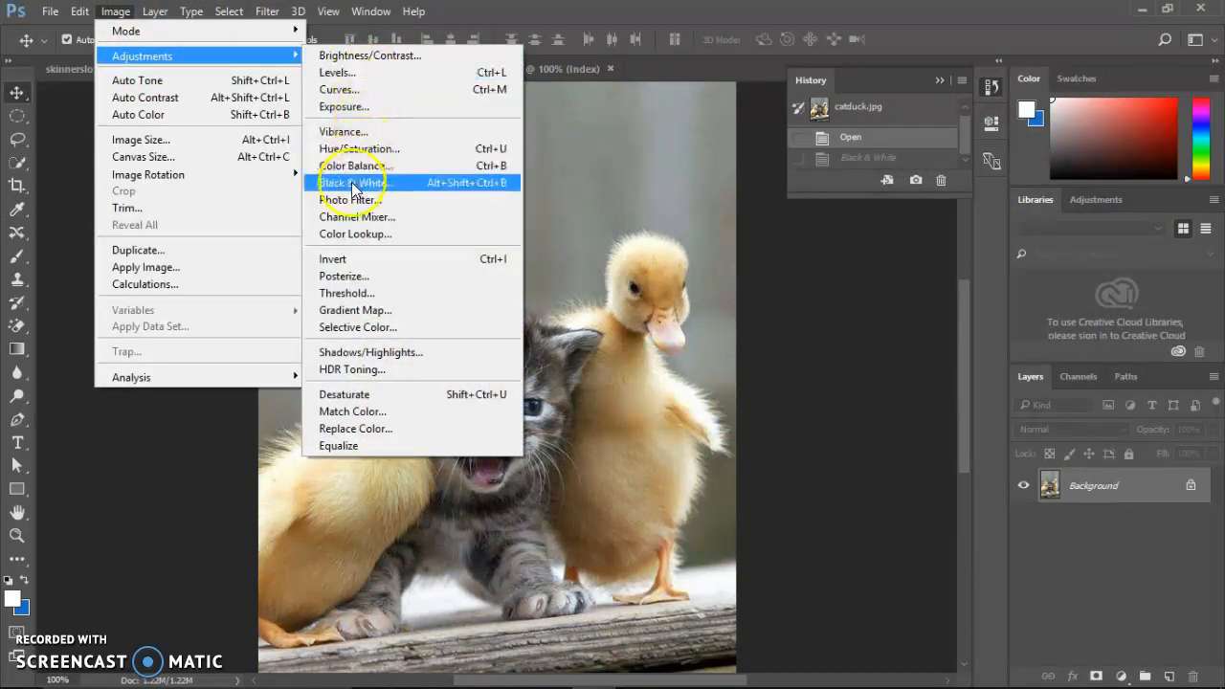
left_click(351, 182)
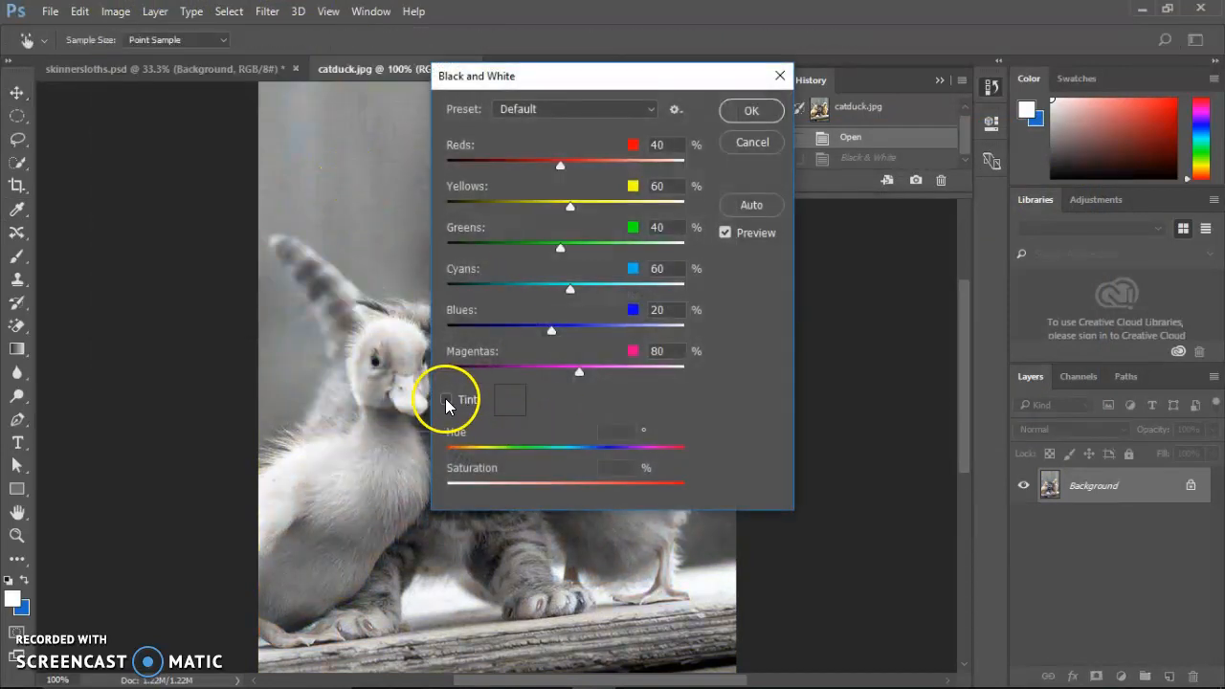
left_click(445, 400)
left_click_drag(588, 77, 797, 106)
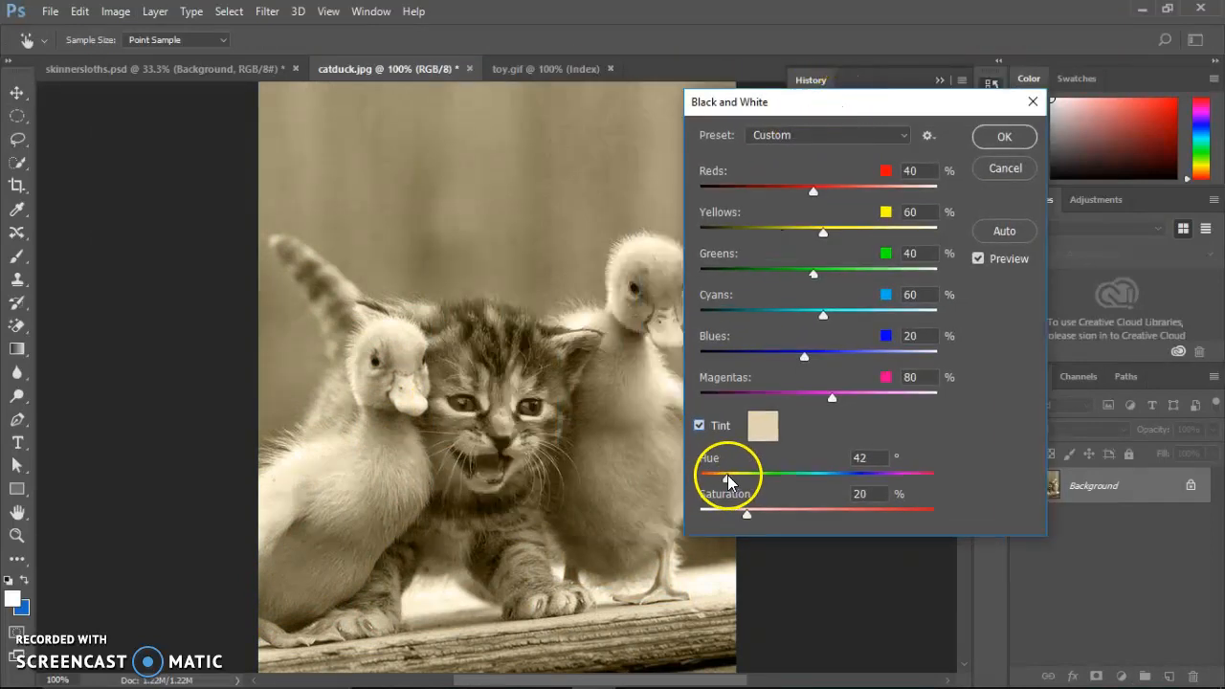
left_click_drag(751, 488, 871, 515)
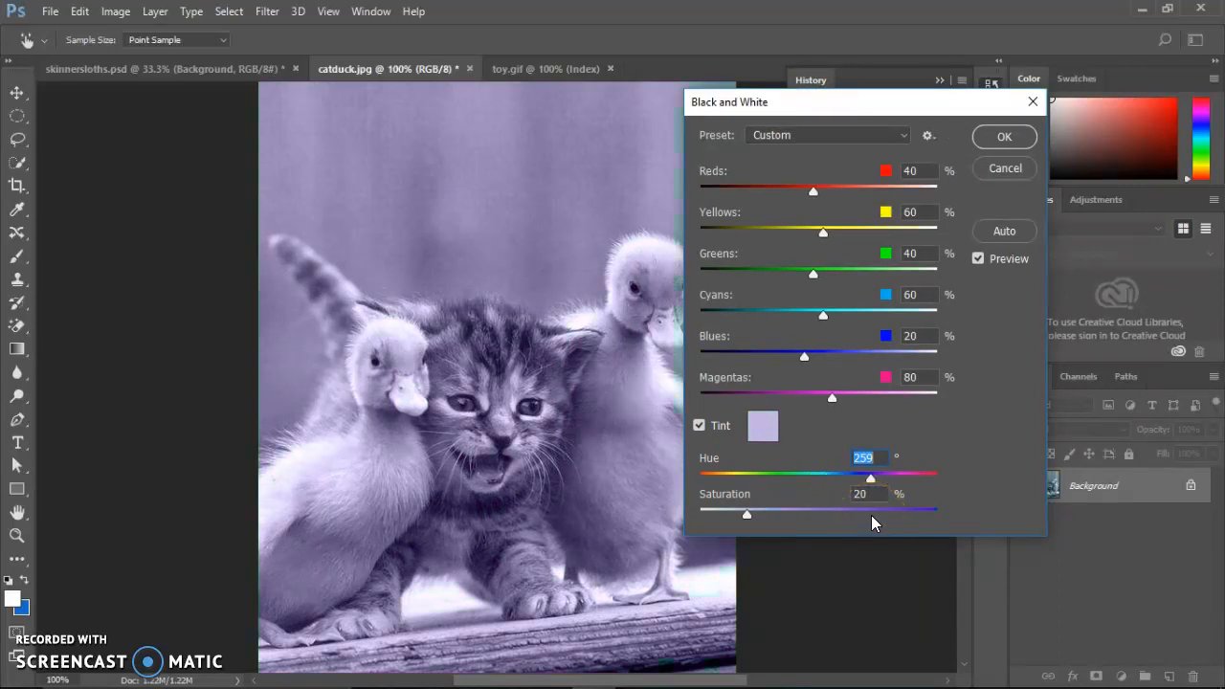
left_click(1006, 138)
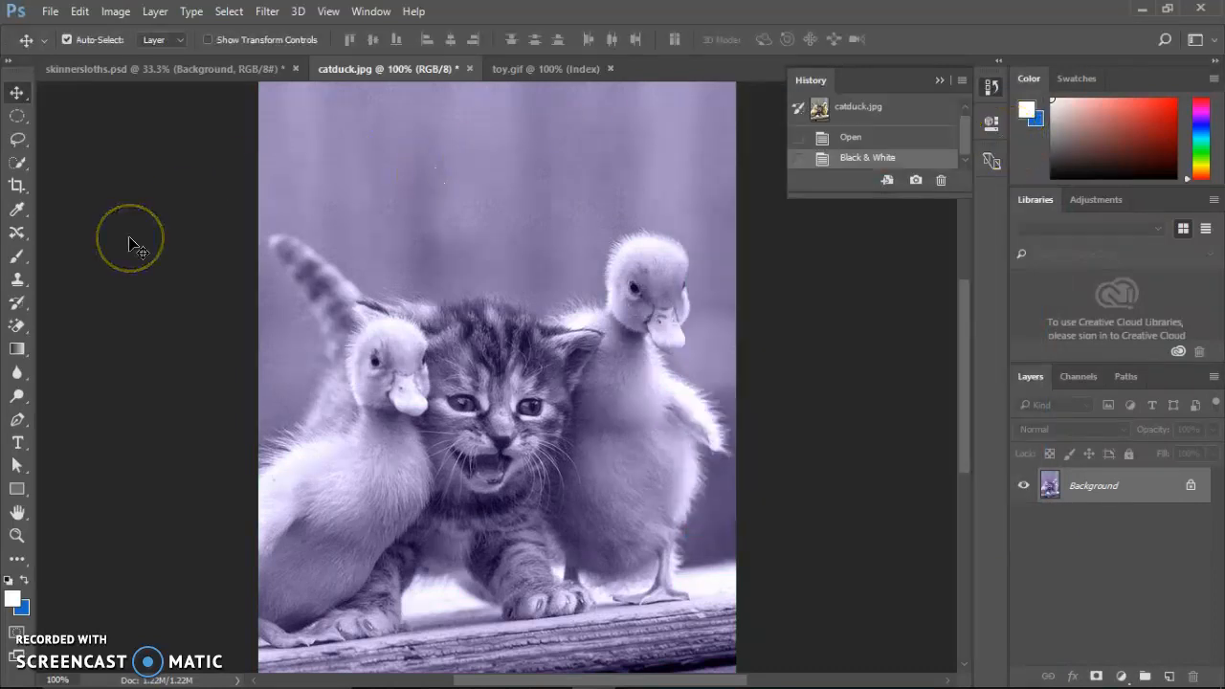
Step: Crop a narrow strip off the photo's right side and part of the background above the animals, and undo the crop
left_click(20, 188)
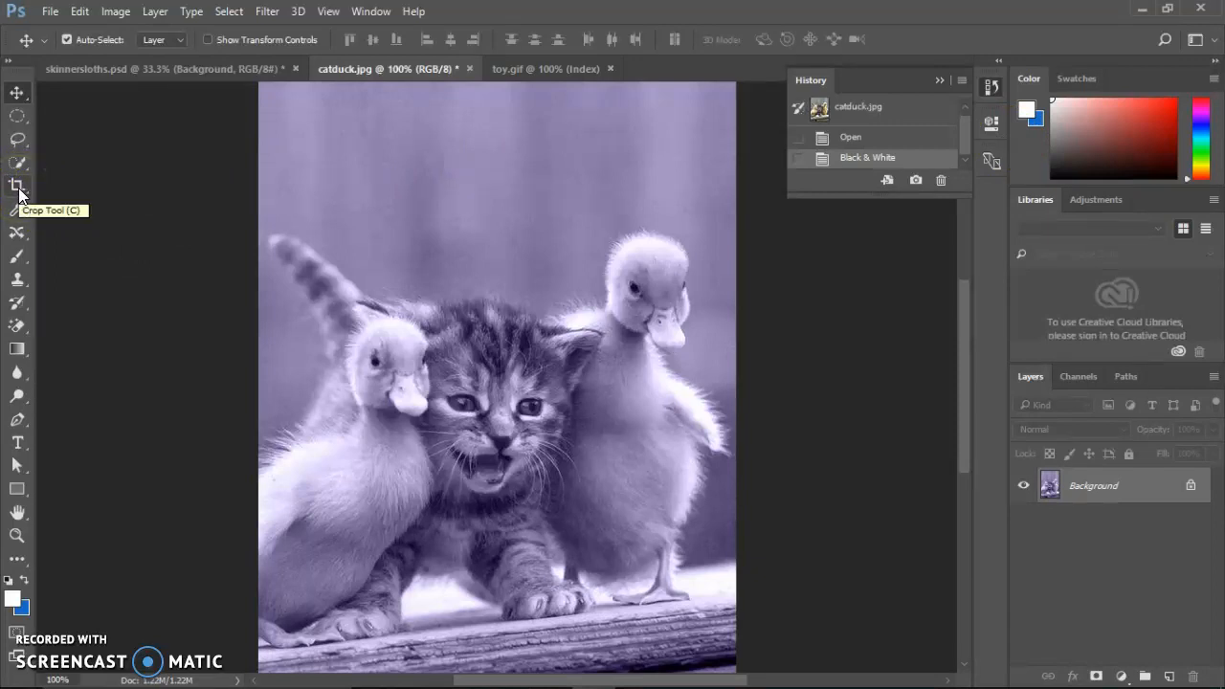
left_click(17, 187)
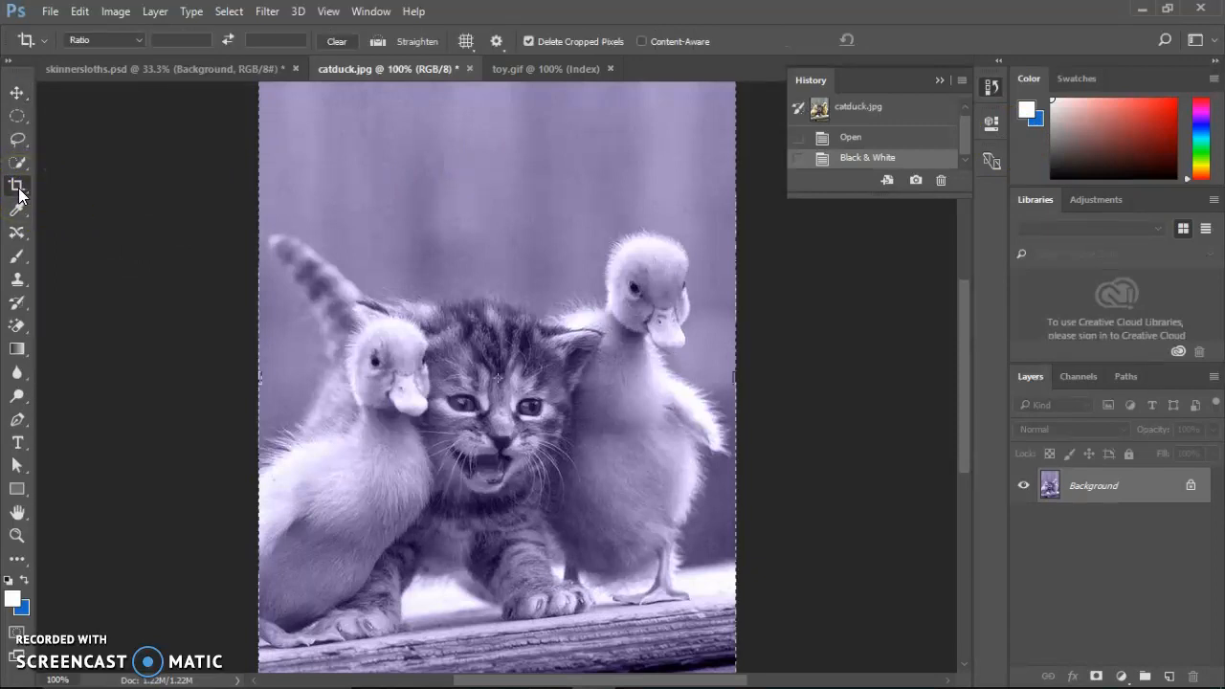
key("ctrl+minus")
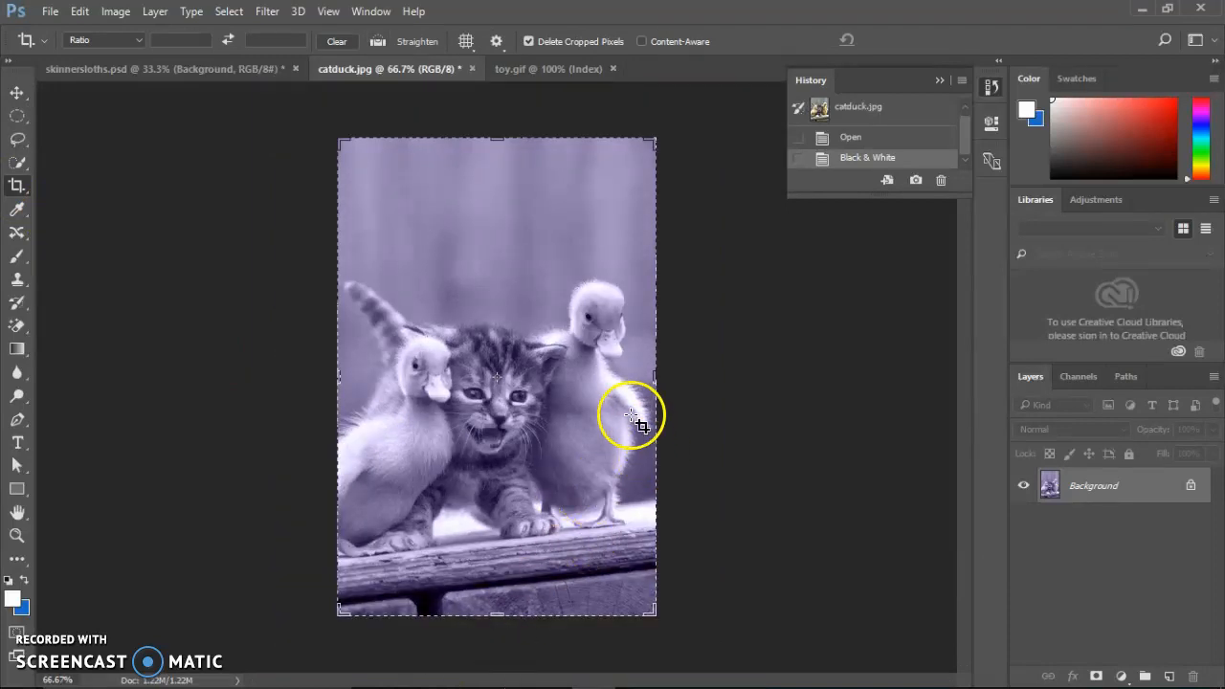
mouse_move(650, 377)
left_mouse_down()
mouse_move(617, 377)
mouse_move(648, 377)
left_mouse_up()
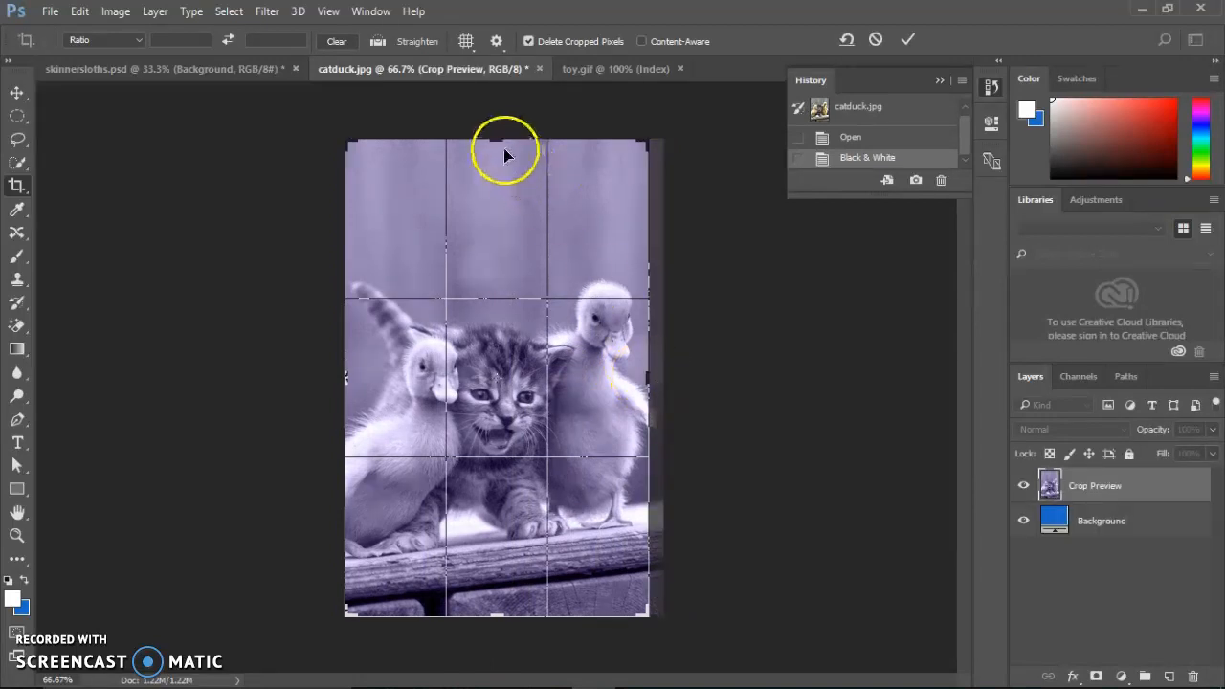
left_click_drag(497, 138, 508, 195)
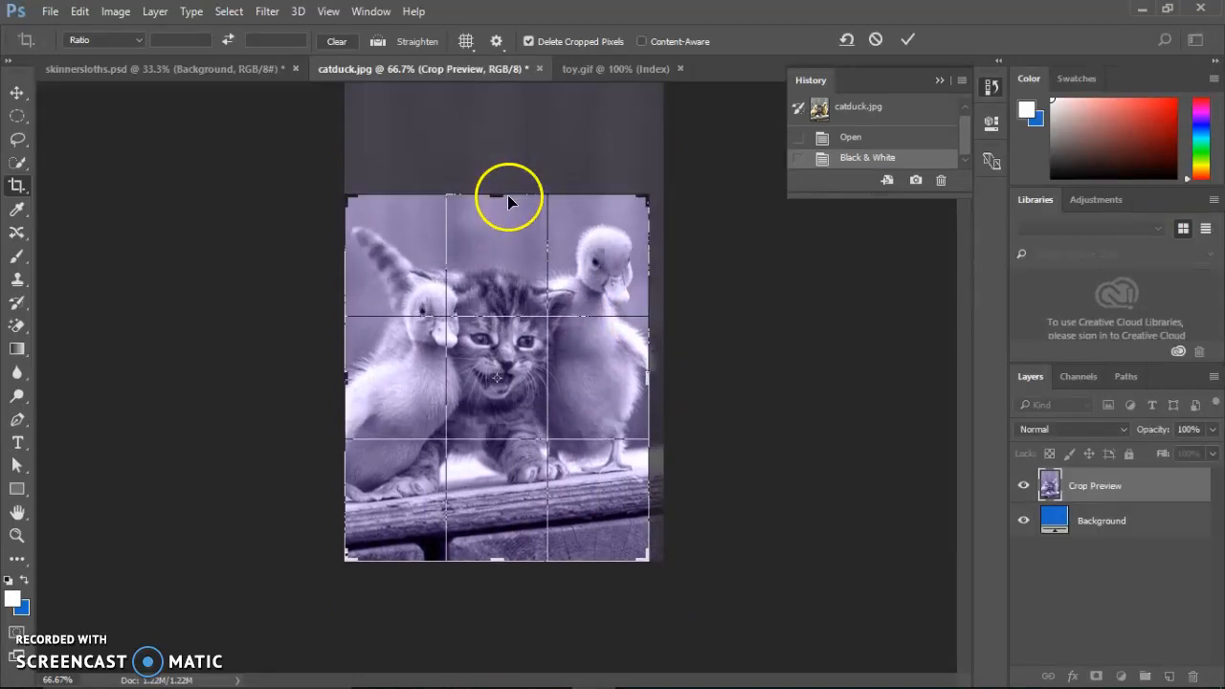
left_click(907, 46)
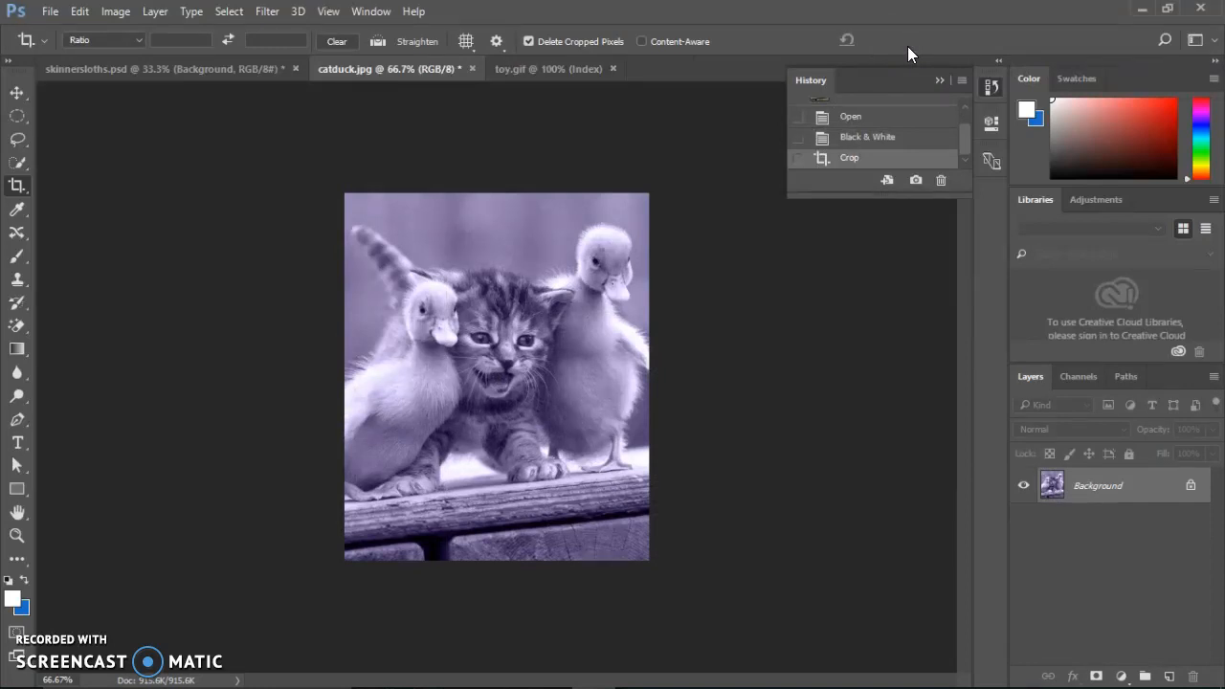
left_click(648, 67)
key("ctrl+z")
Step: Try a crop with a 2:3 aspect ratio around the kitten and the right duckling, cancel it and clear the ratio
left_click(336, 50)
left_click(206, 39)
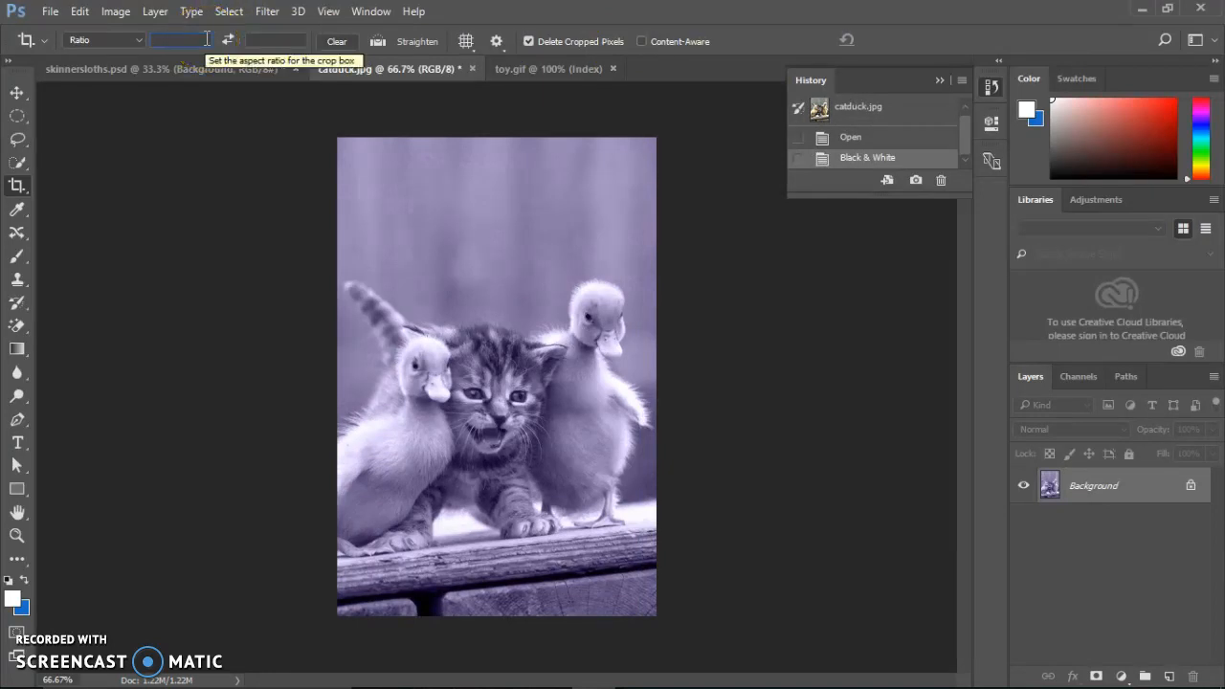
type("2")
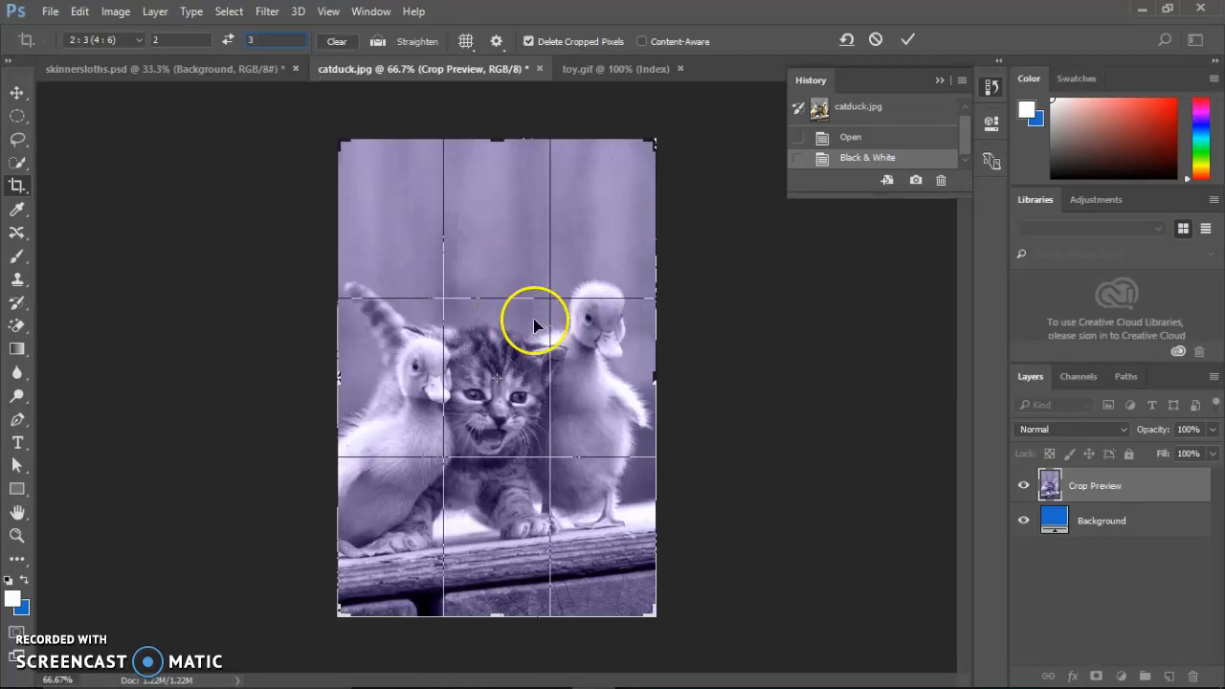
left_click_drag(658, 131, 458, 325)
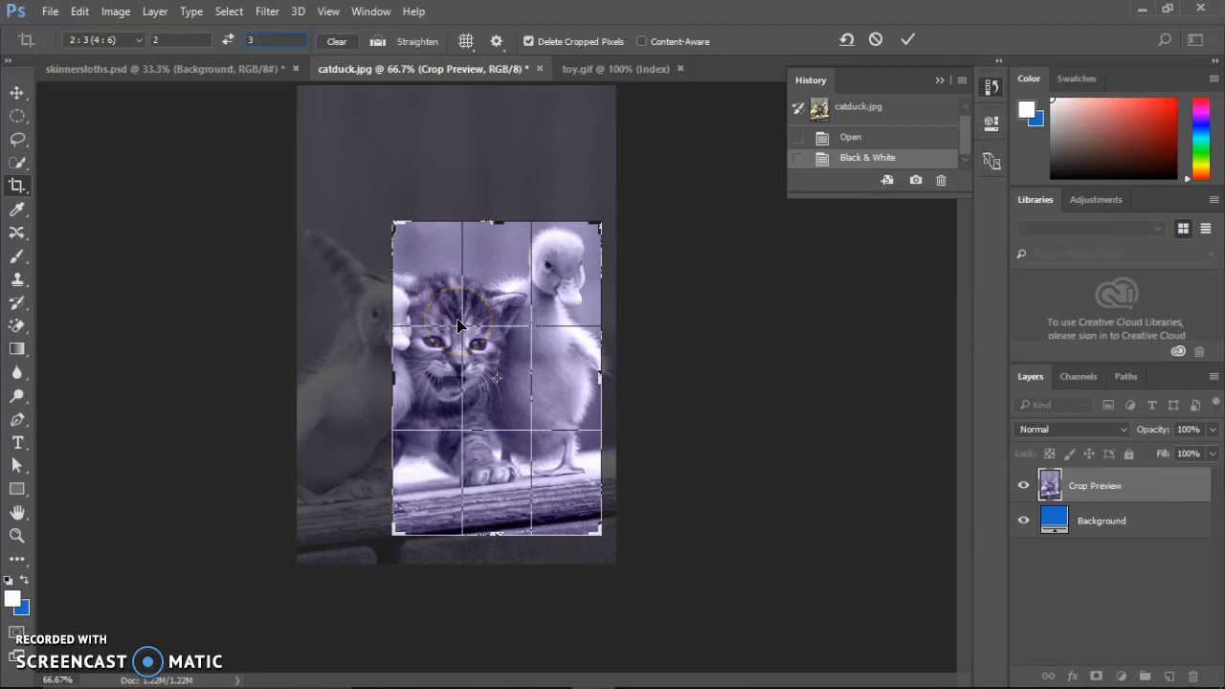
left_click(875, 40)
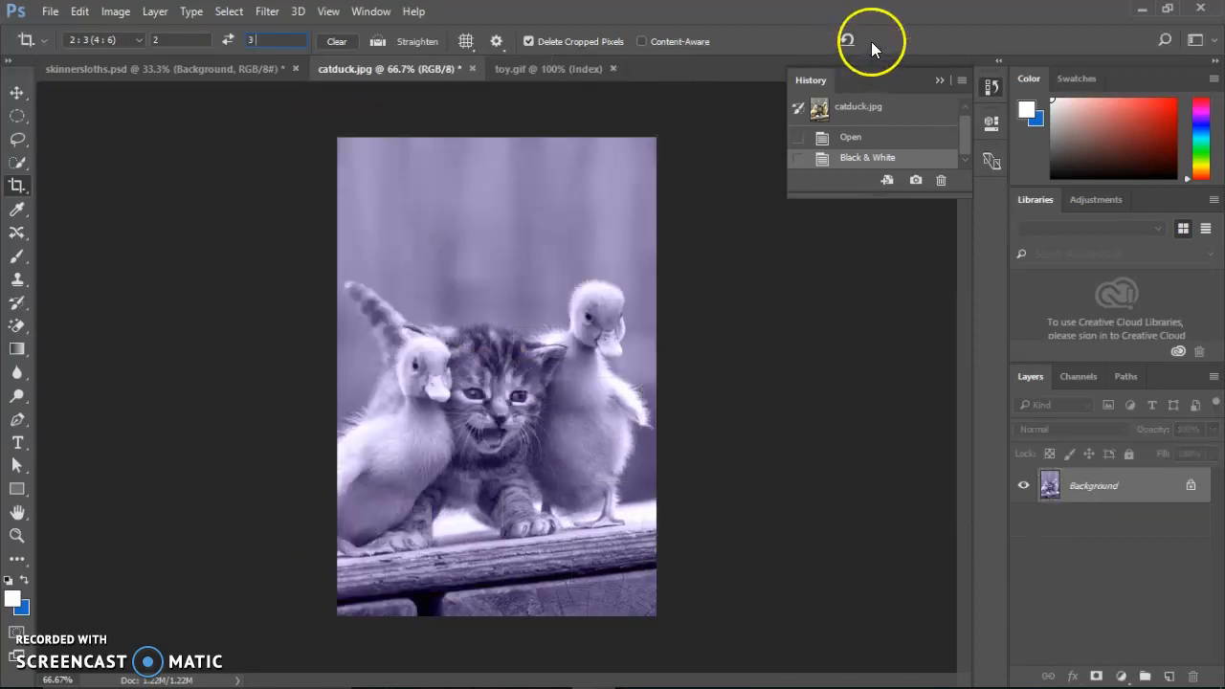
left_click(337, 42)
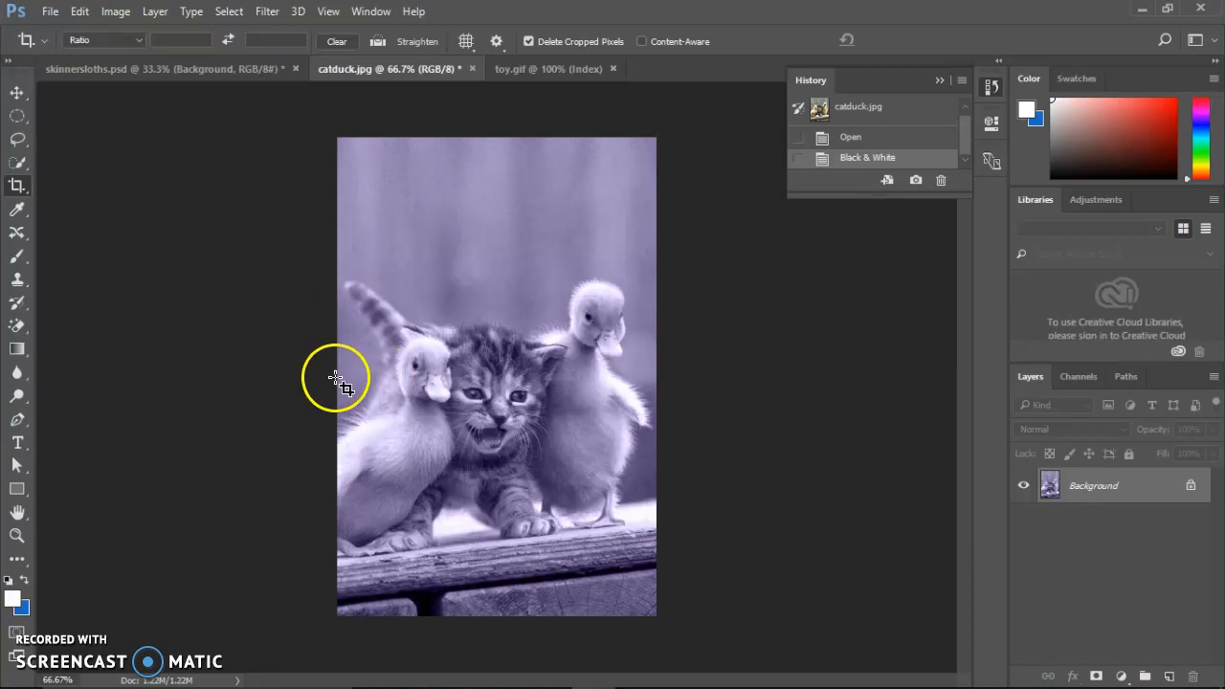
left_click(18, 186)
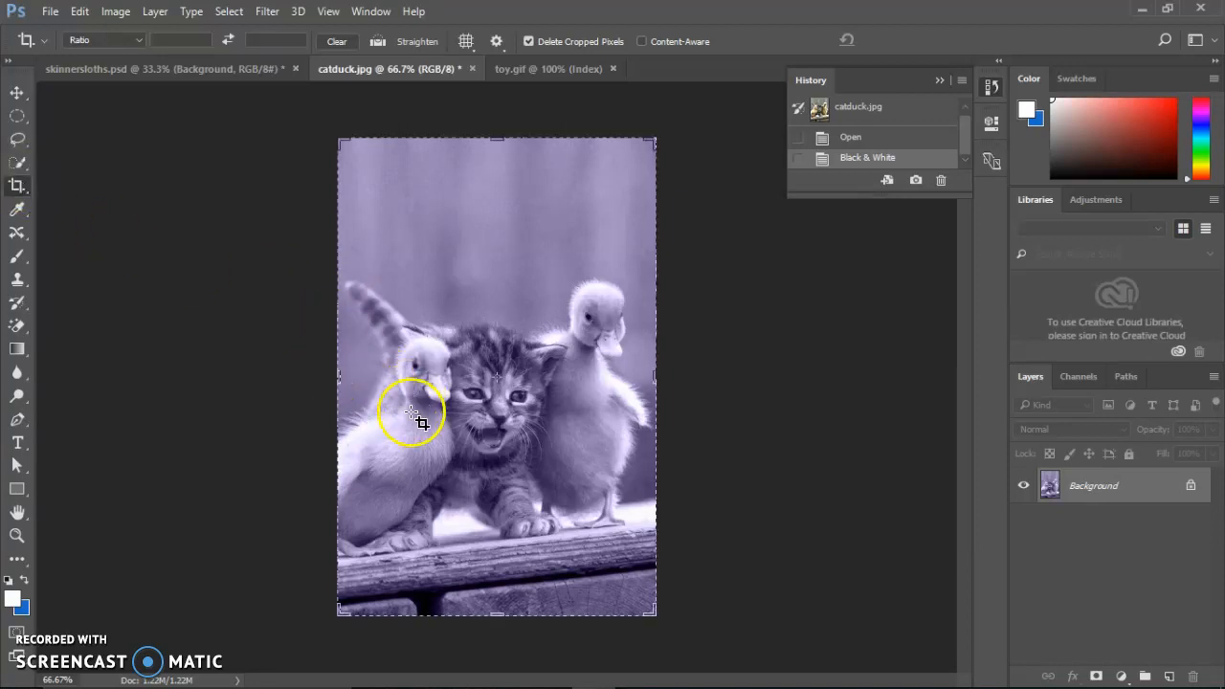
Step: Revert the photo to its Open state in the history, before the Black & White adjustment
left_click_drag(490, 138, 493, 167)
left_click(874, 39)
left_click(871, 136)
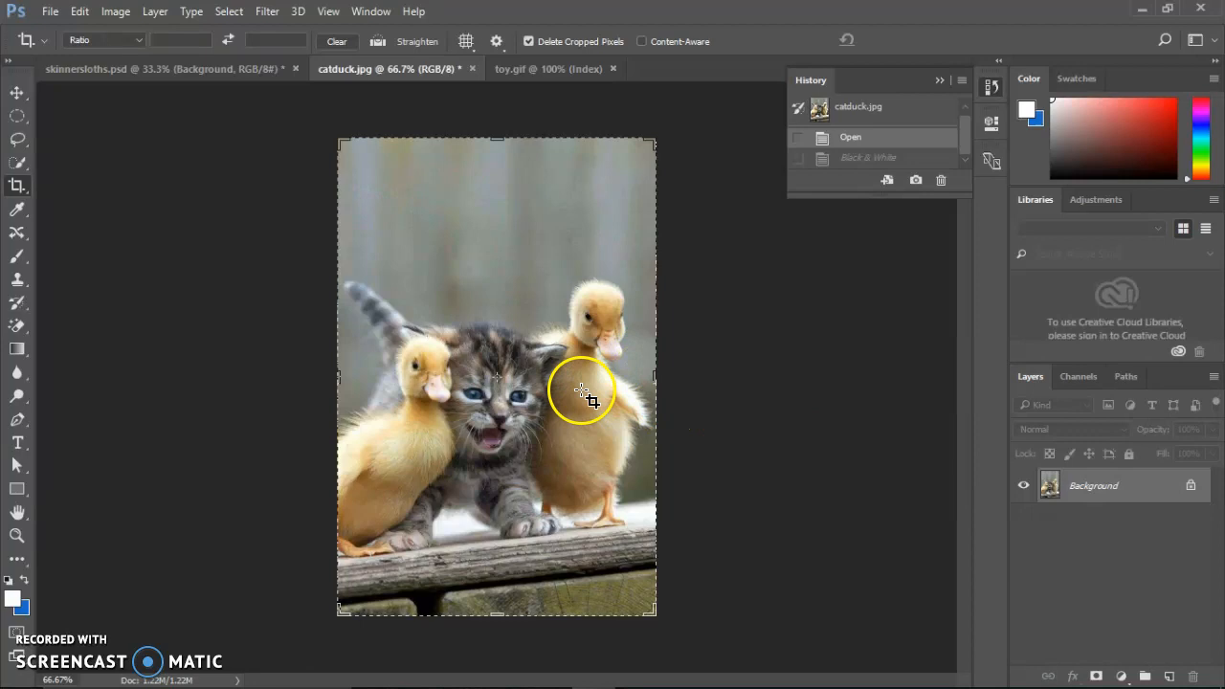
Step: Open the Unsharp Mask filter for the color photo and compare the image with the filter preview off and on
key("ctrl+plus")
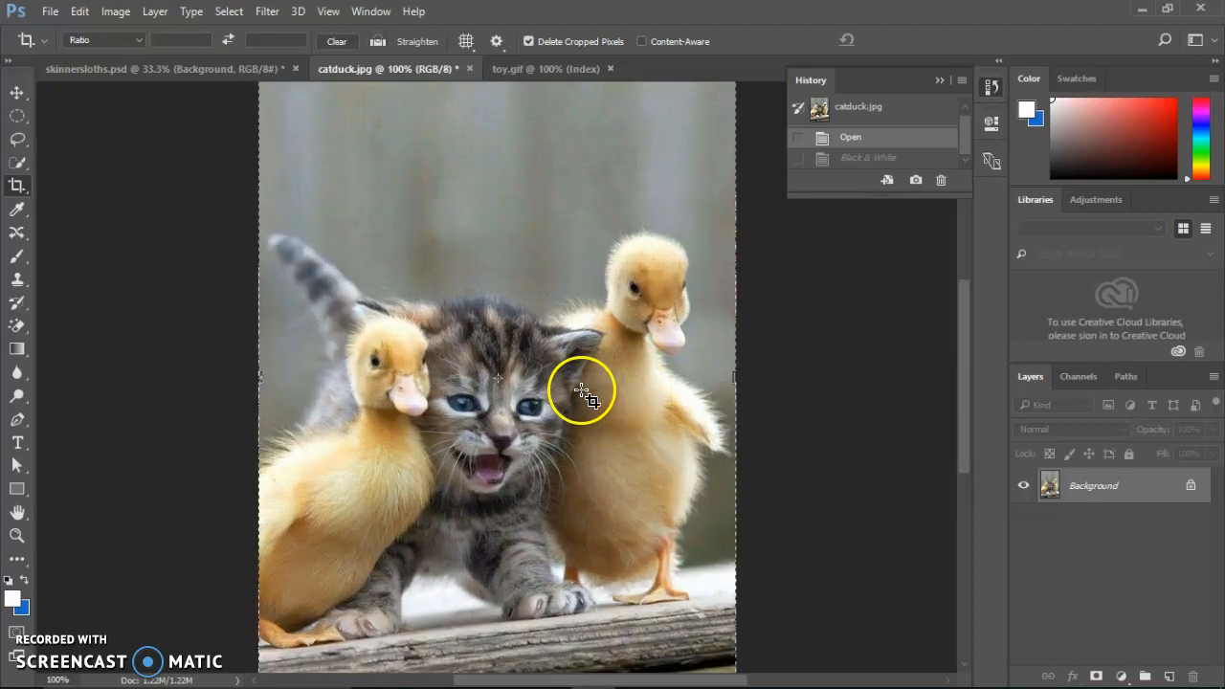
left_click(19, 92)
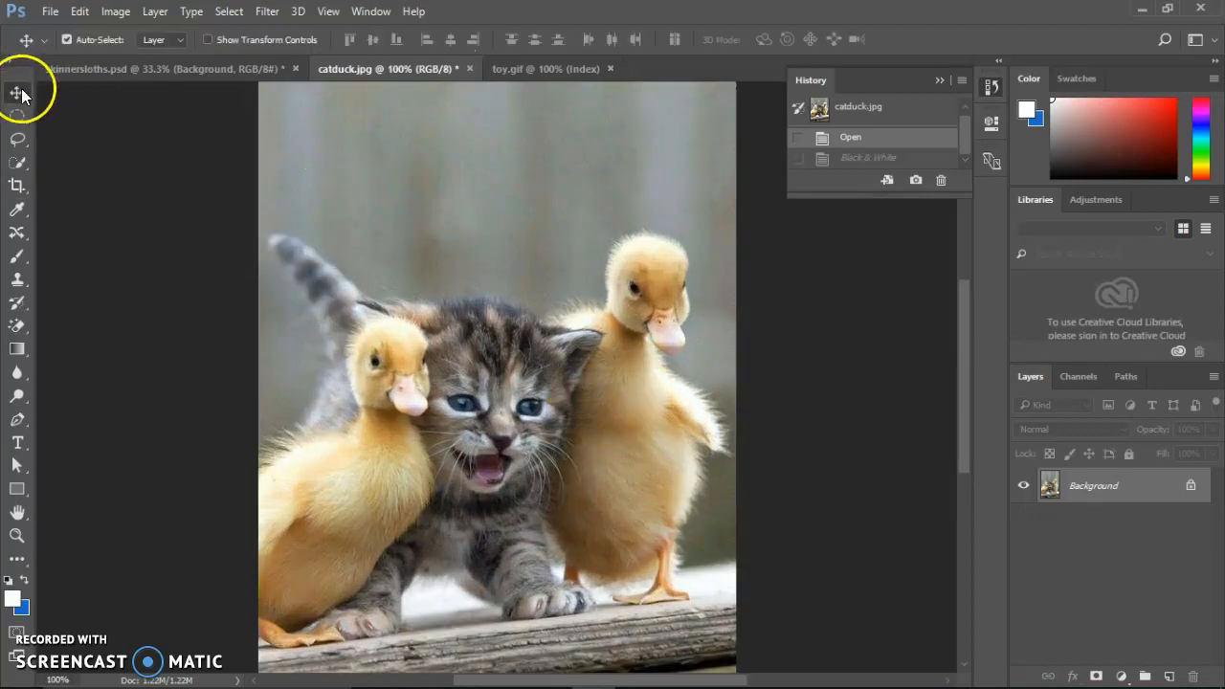
left_click(267, 11)
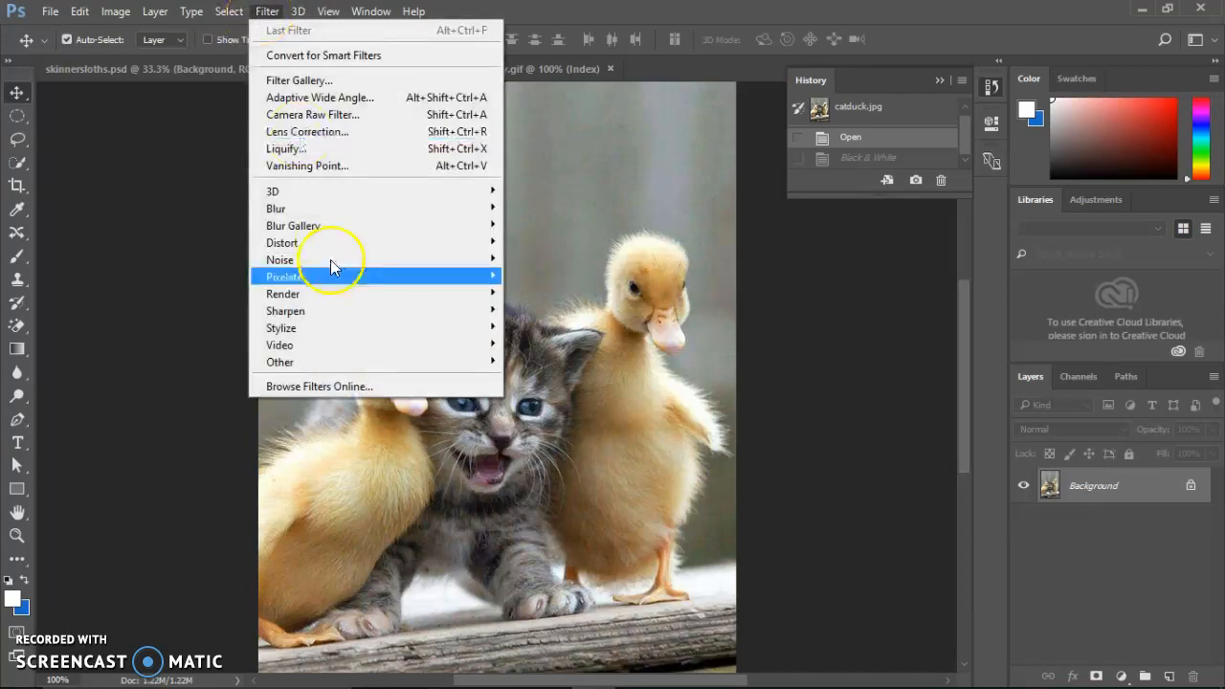
mouse_move(322, 311)
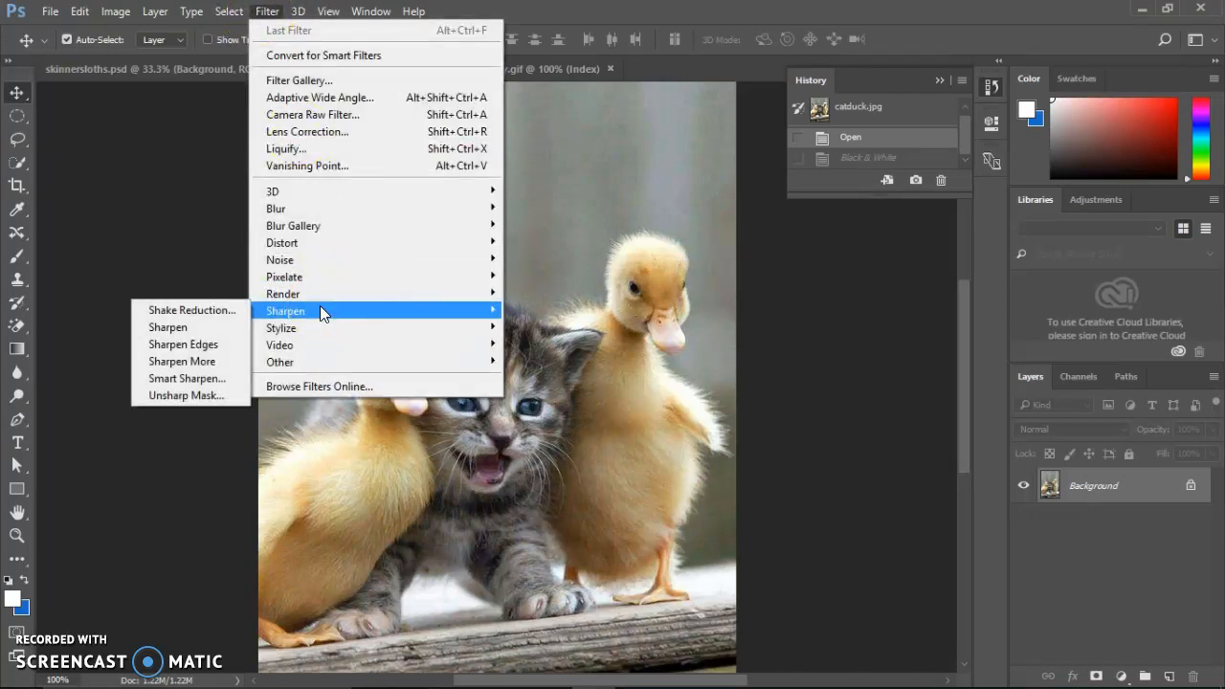
left_click(199, 397)
left_click_drag(634, 99, 861, 244)
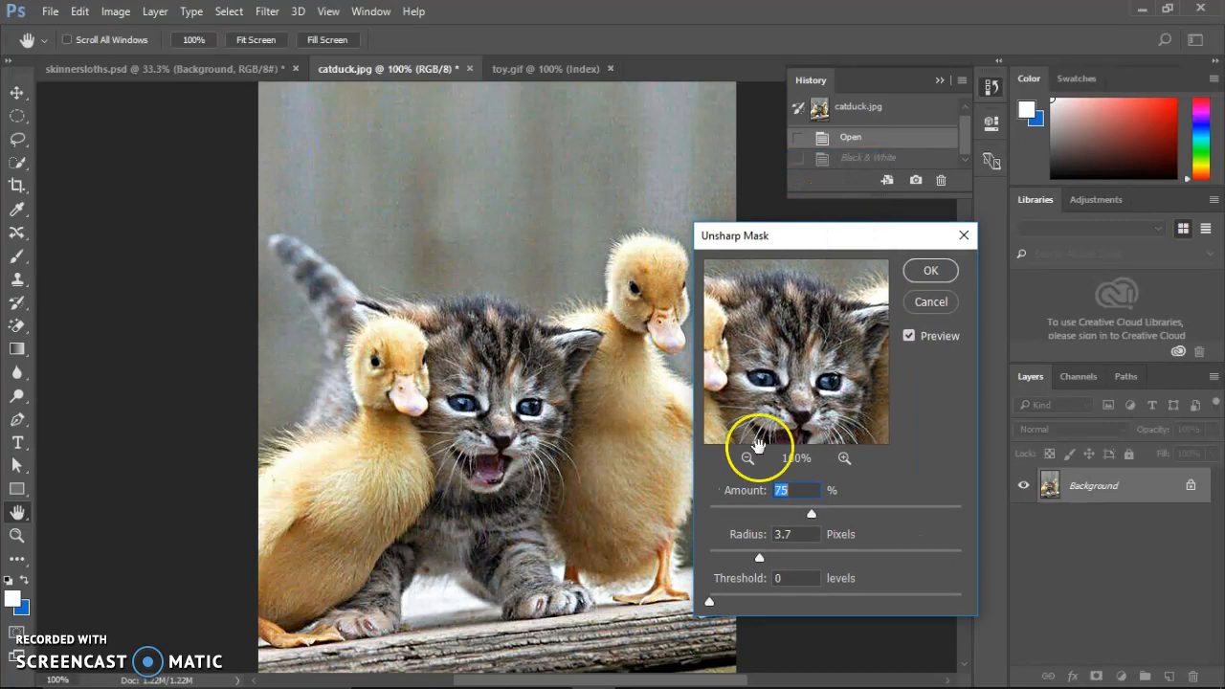
left_click(910, 341)
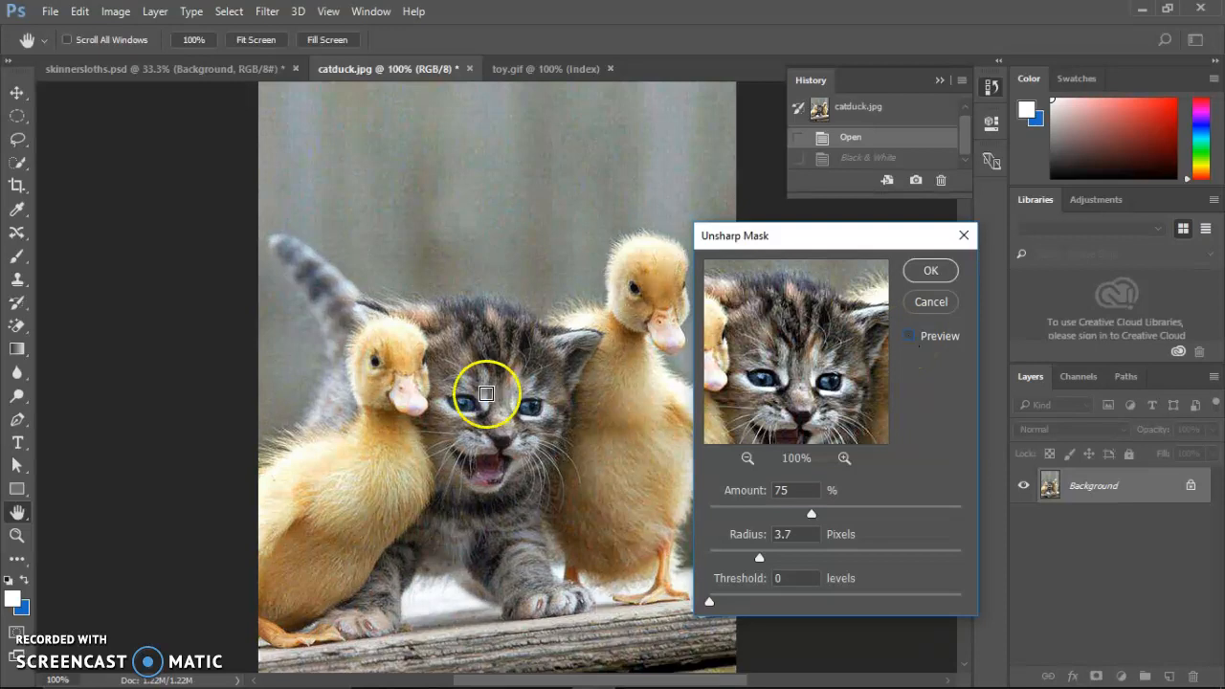
left_click(909, 337)
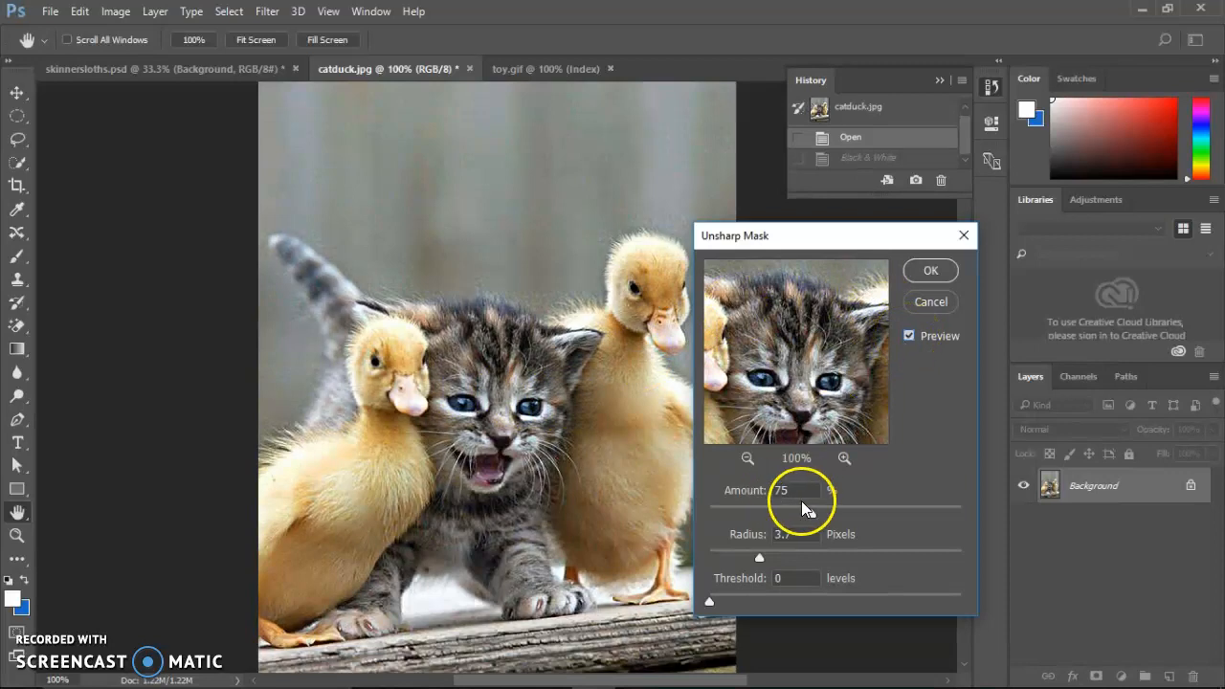
Step: Set the Unsharp Mask amount to 78% and the radius to 2.4 pixels, and apply the filter
left_click_drag(812, 514, 741, 559)
left_click_drag(767, 513, 816, 509)
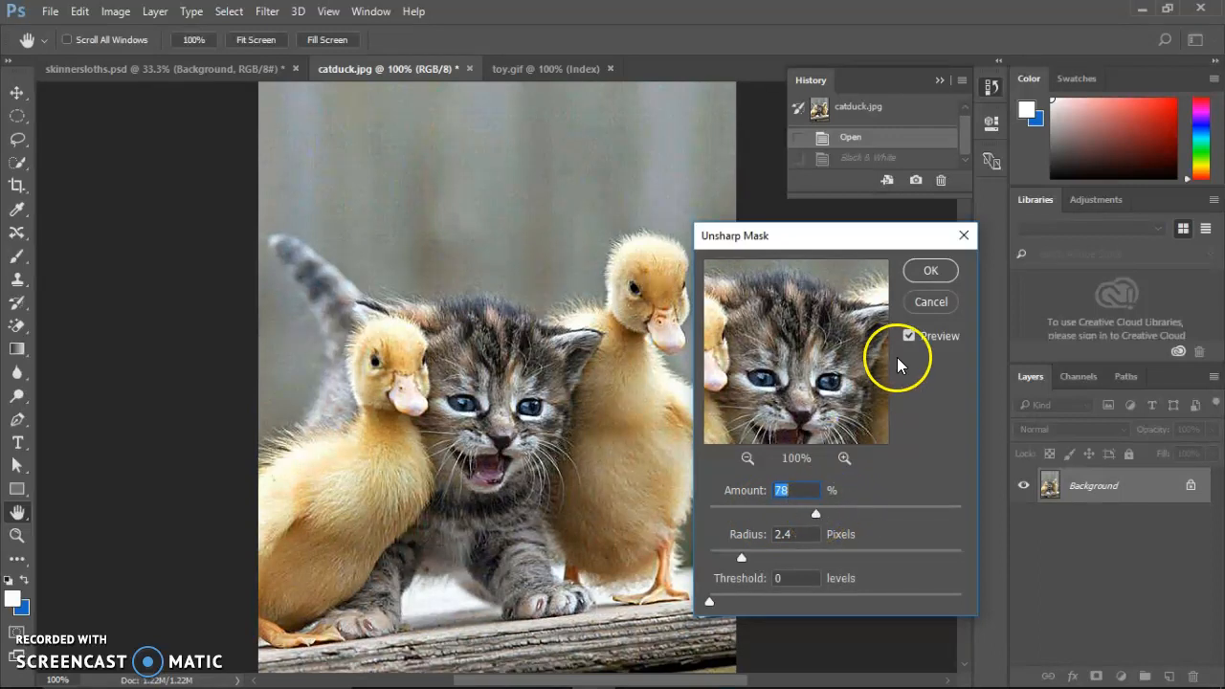
left_click(931, 274)
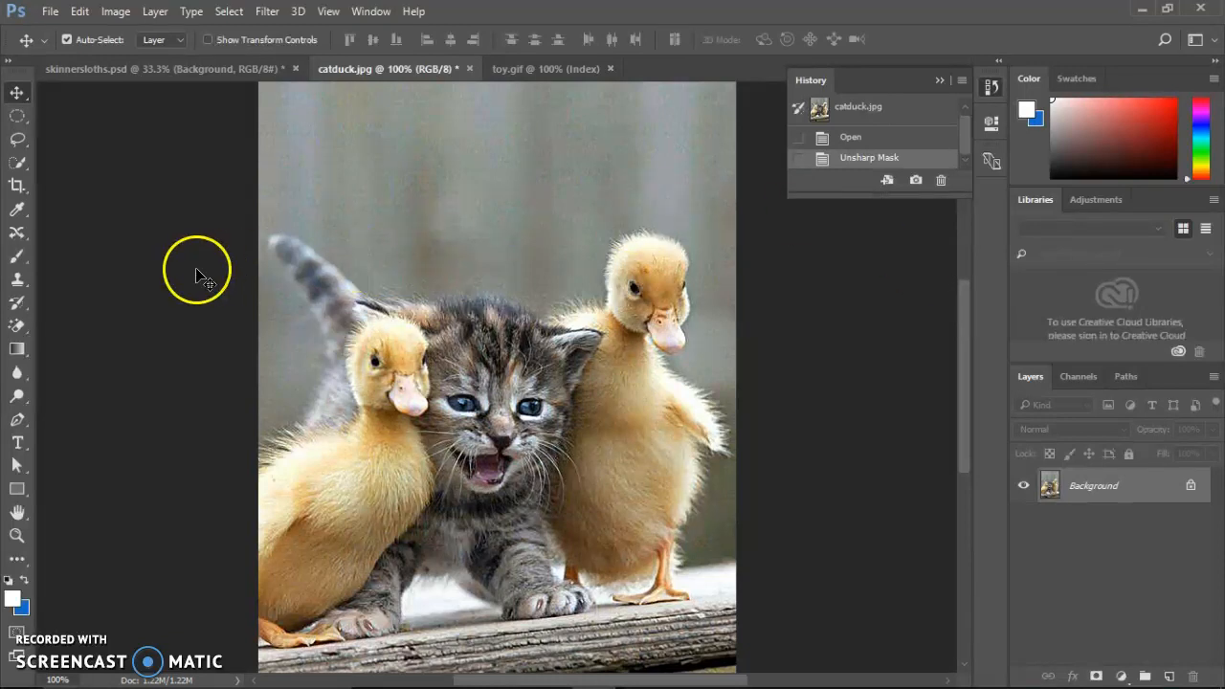
Step: Straighten the photo along the sloping wooden plank with the Crop tool's Straighten option, apply the crop and undo it
left_click(15, 186)
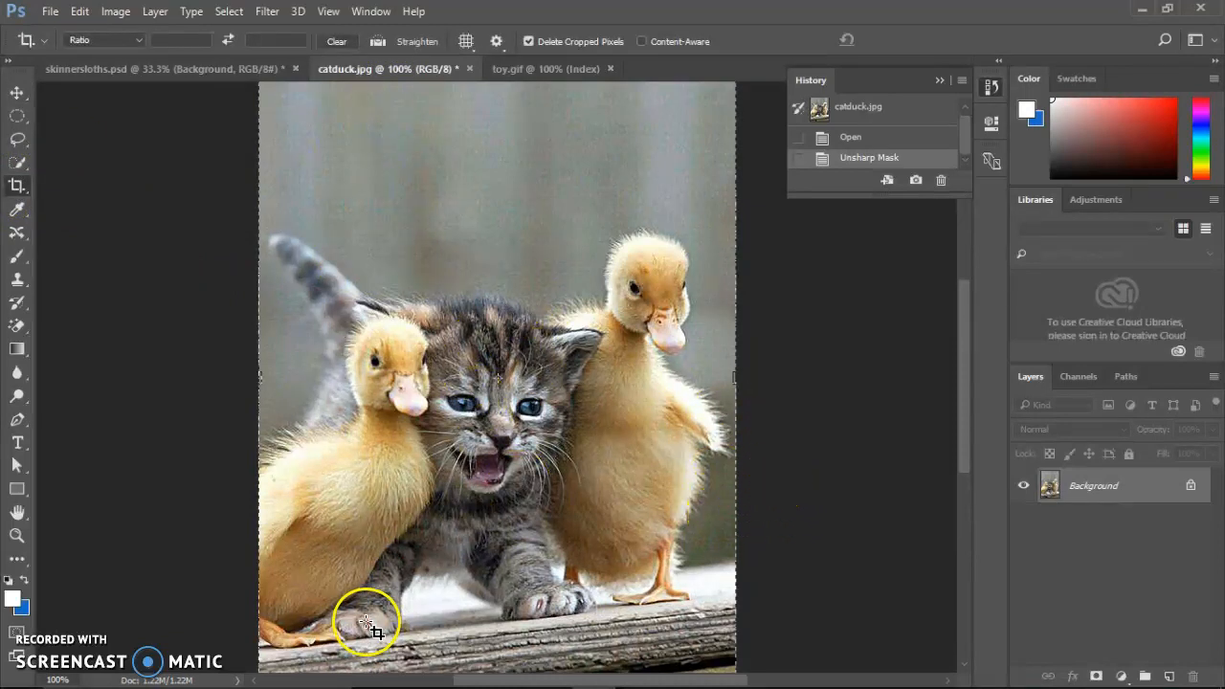
left_click(377, 44)
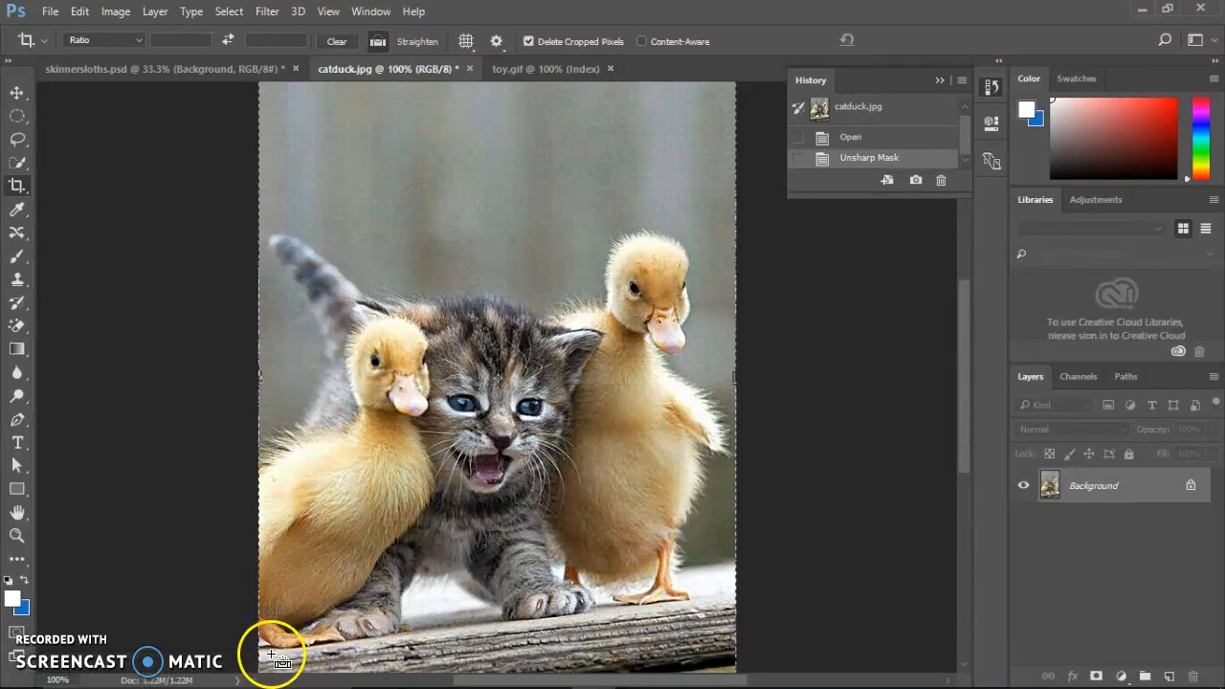
left_click_drag(287, 651, 669, 603)
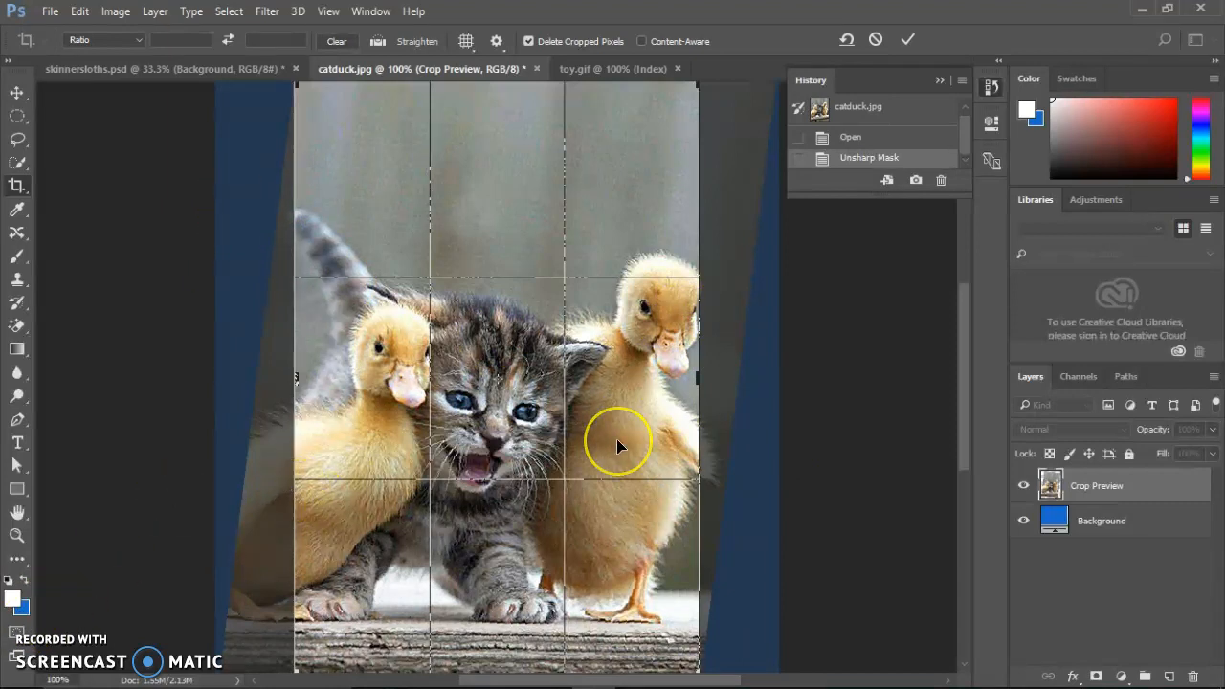
left_click(907, 41)
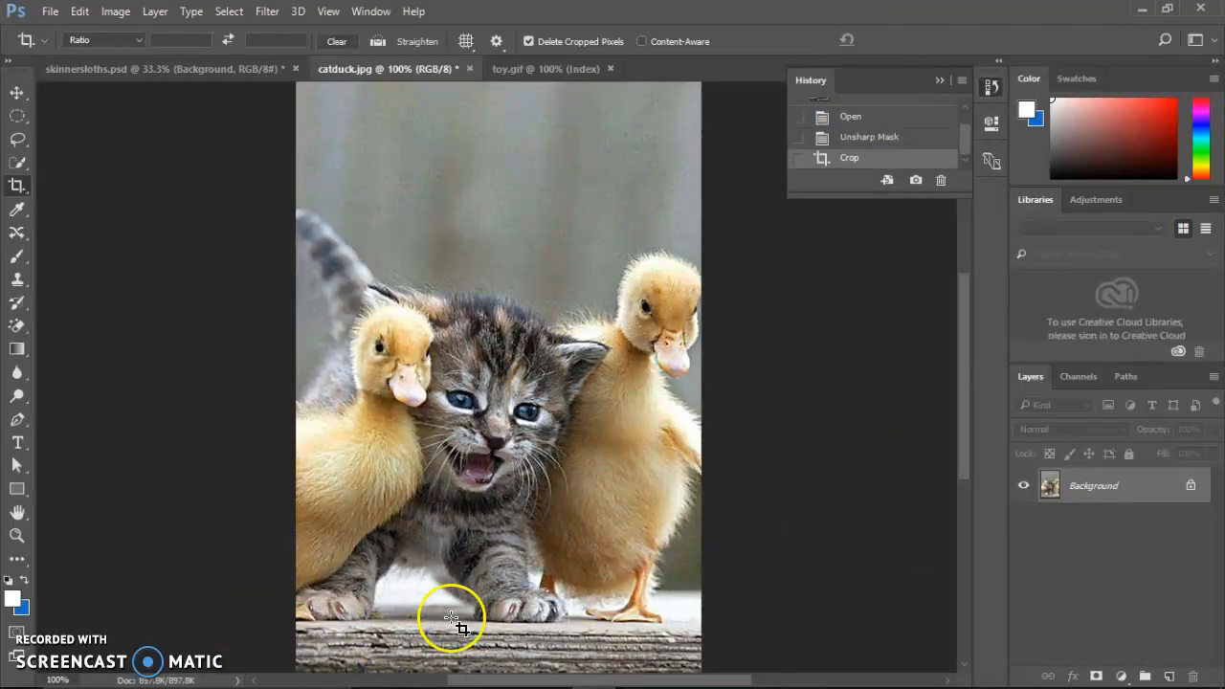
key("ctrl+z")
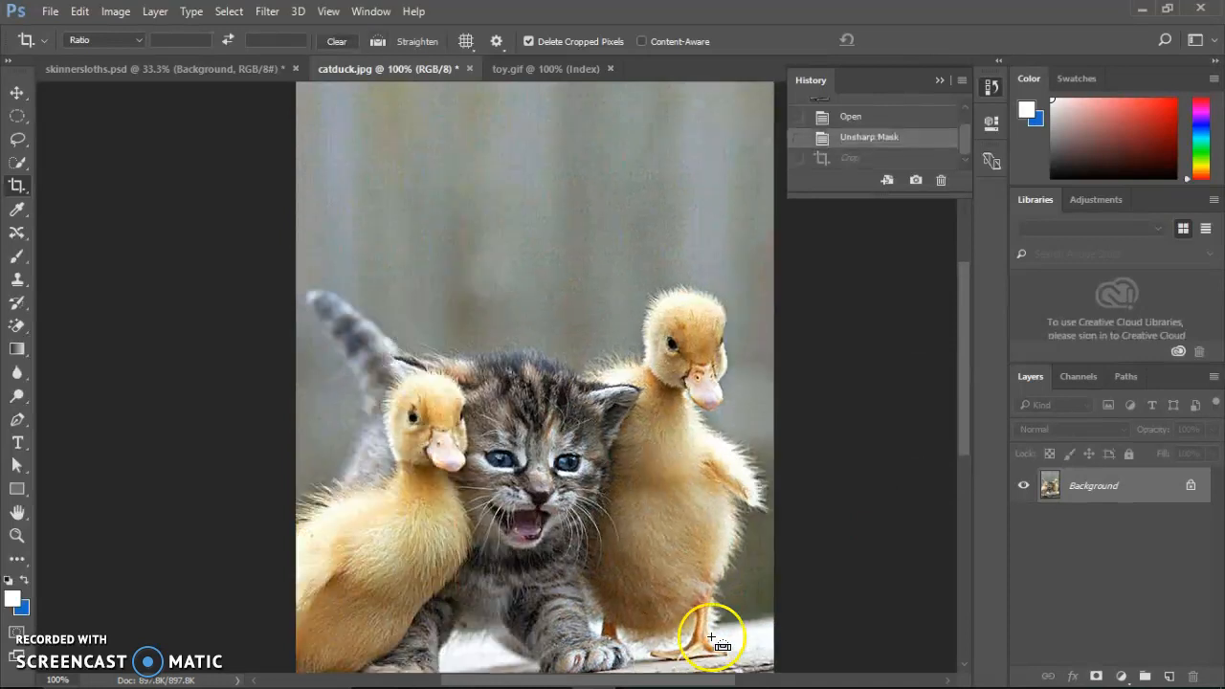
Step: Straighten the layer from a Ruler tool line drawn at about 6.9° along the wooden plank, and undo the rotation
key("ctrl+minus")
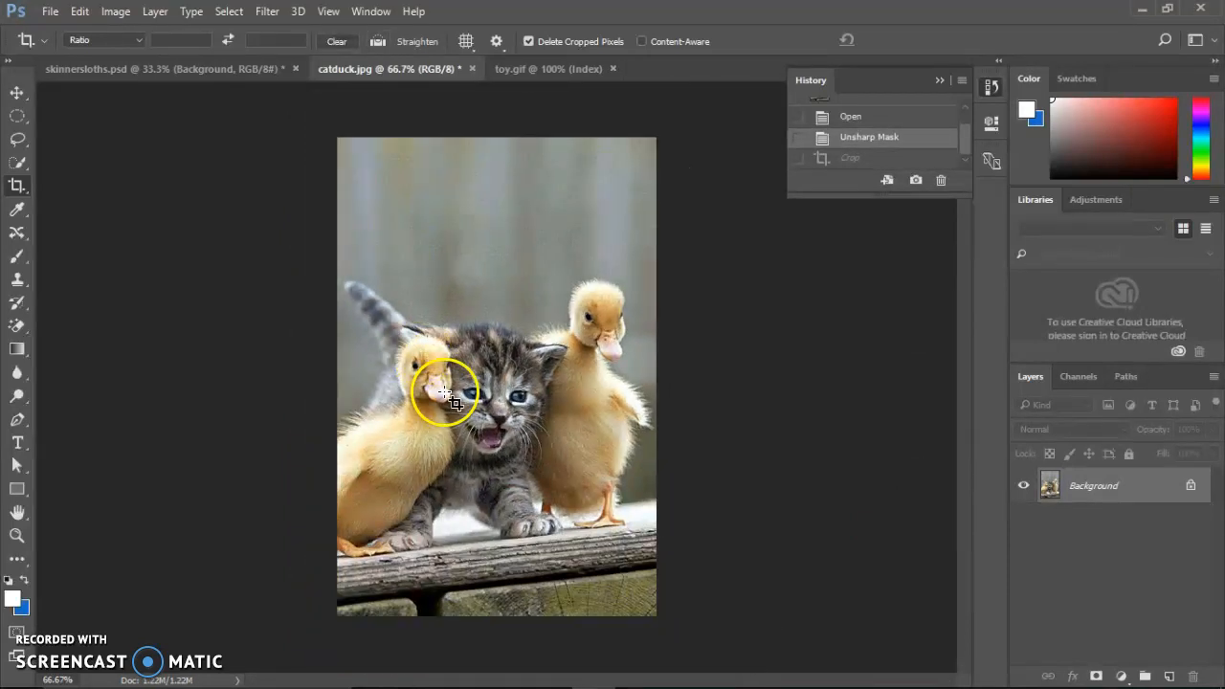
left_click(14, 214)
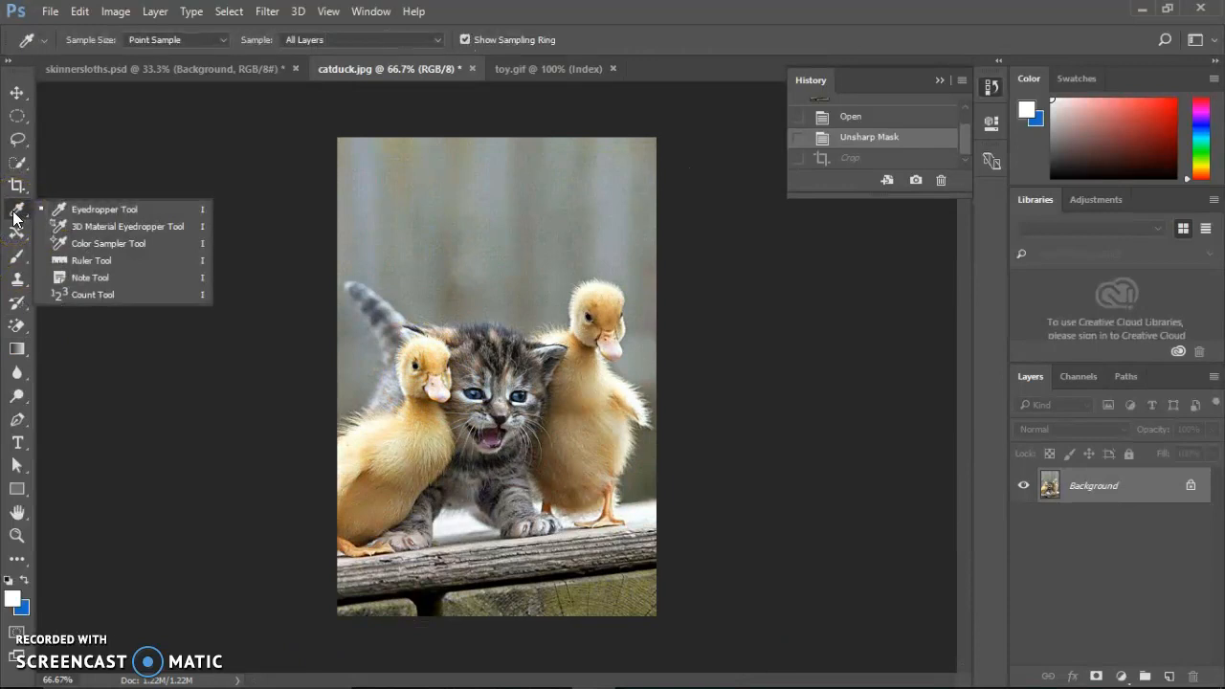
left_click(84, 260)
left_click_drag(368, 561, 621, 527)
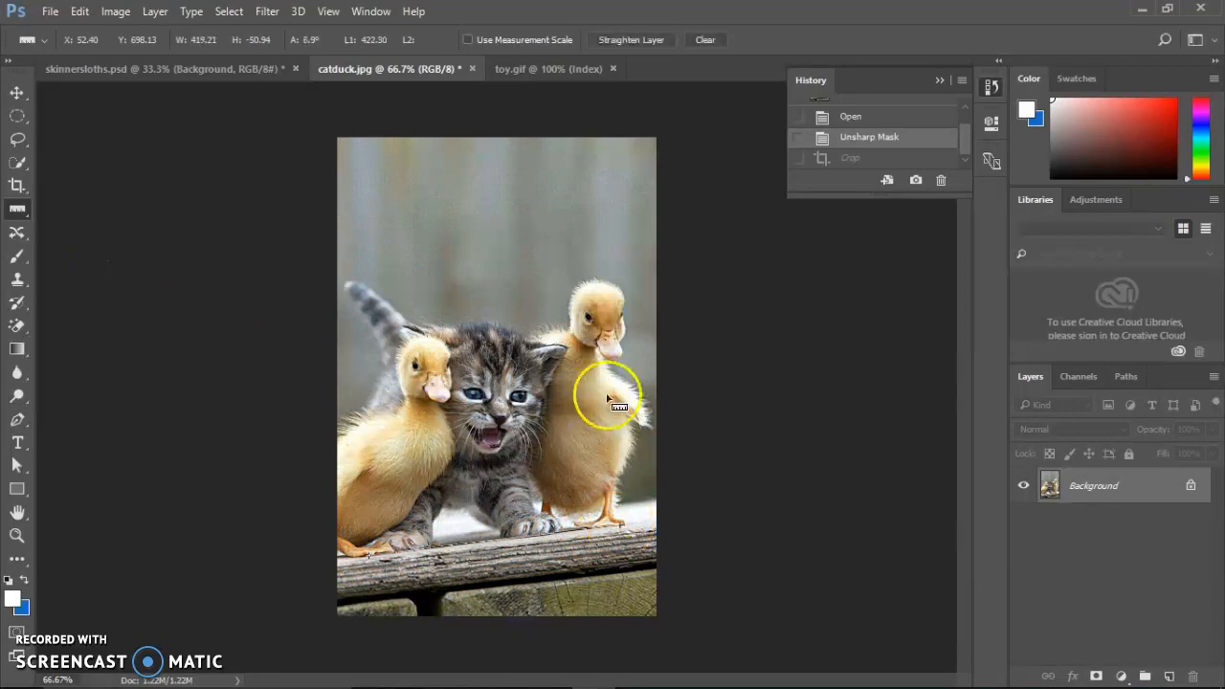
left_click(637, 39)
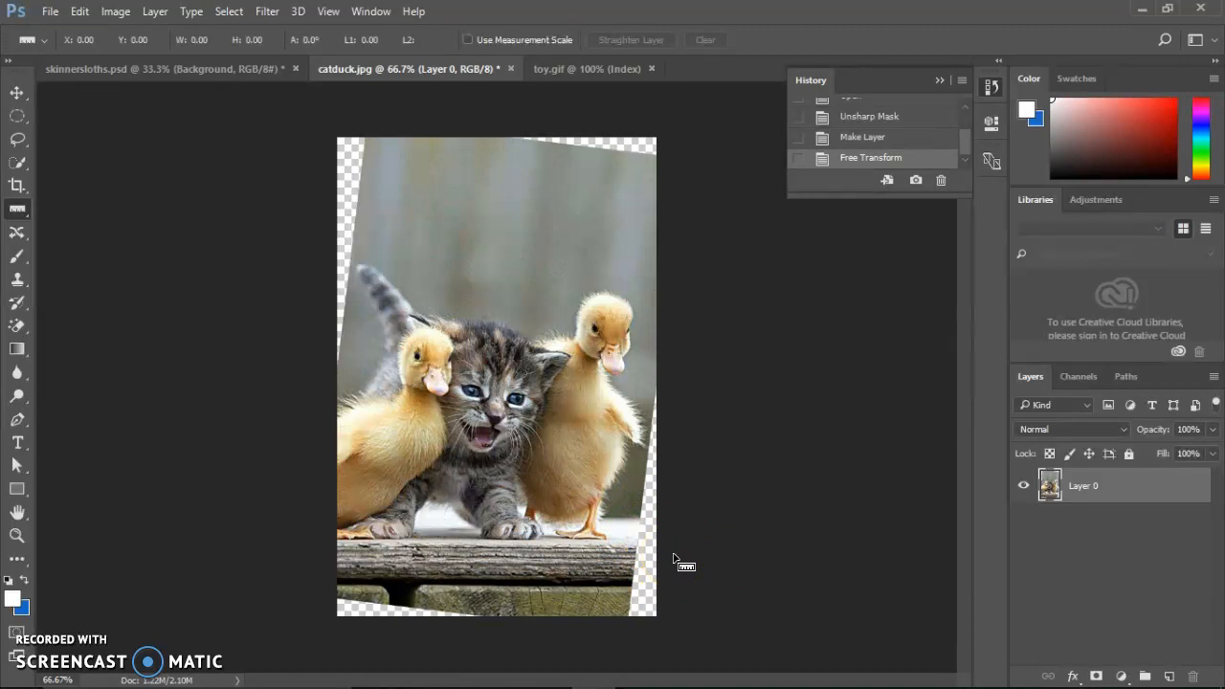
key("ctrl+z")
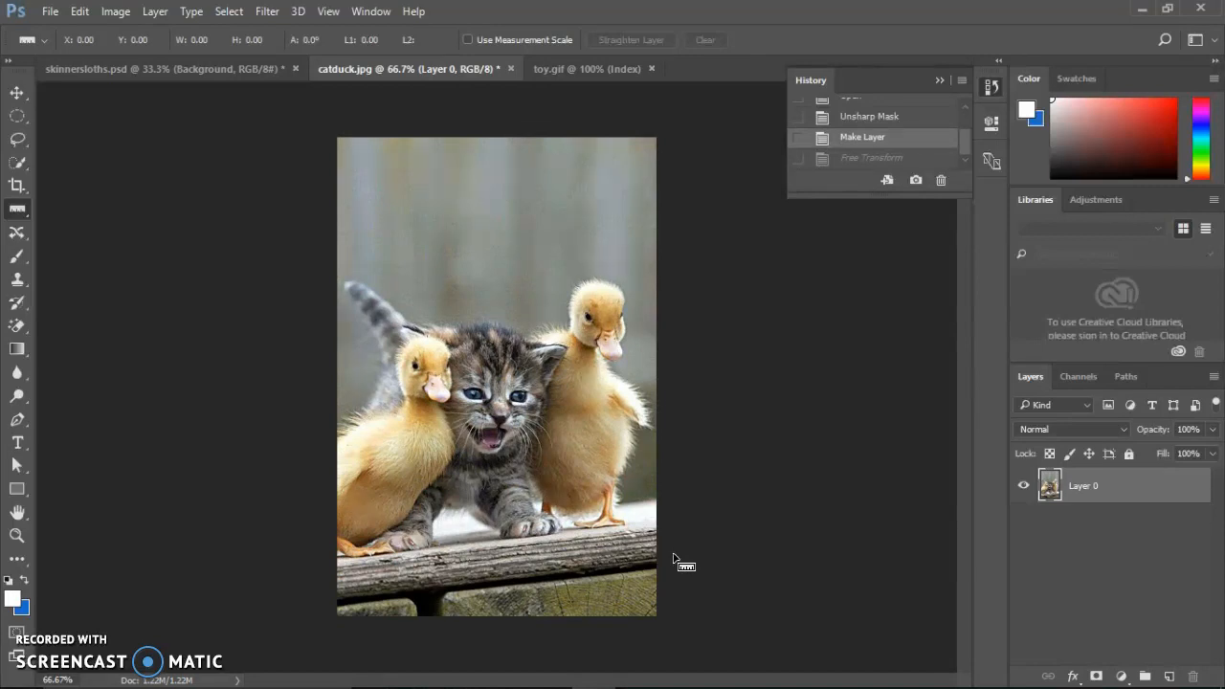
Step: Flip the photo layer horizontally with the Transform command
left_click(115, 11)
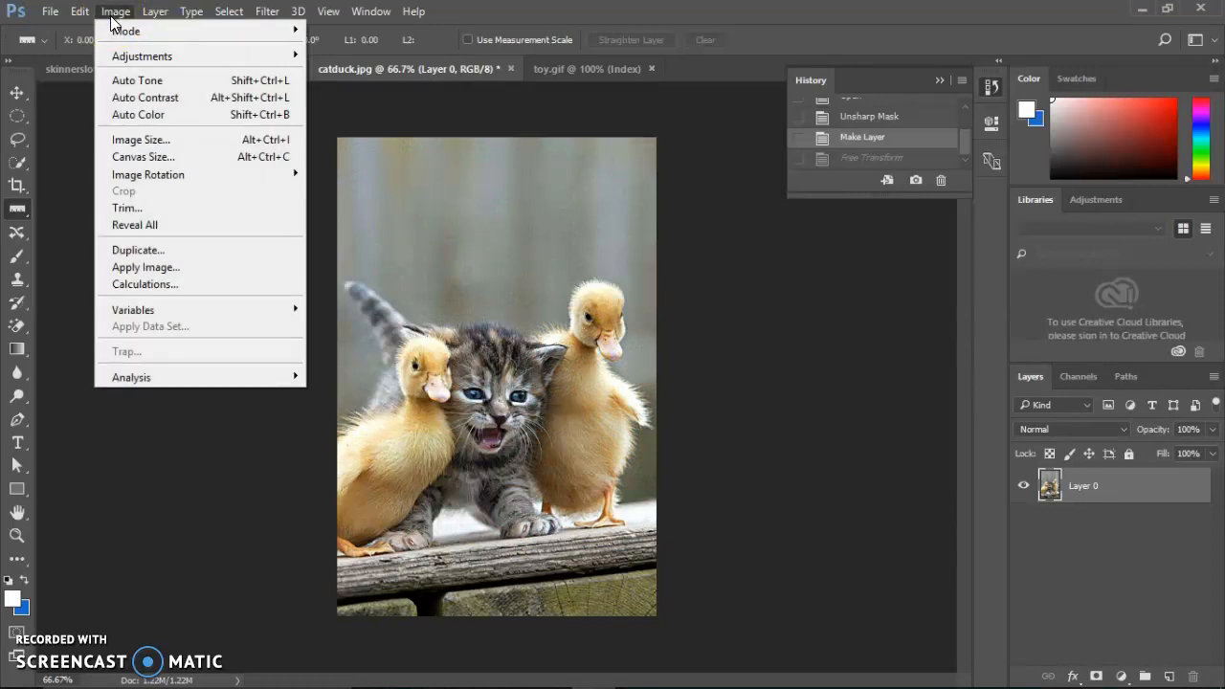
left_click(115, 31)
left_click(81, 13)
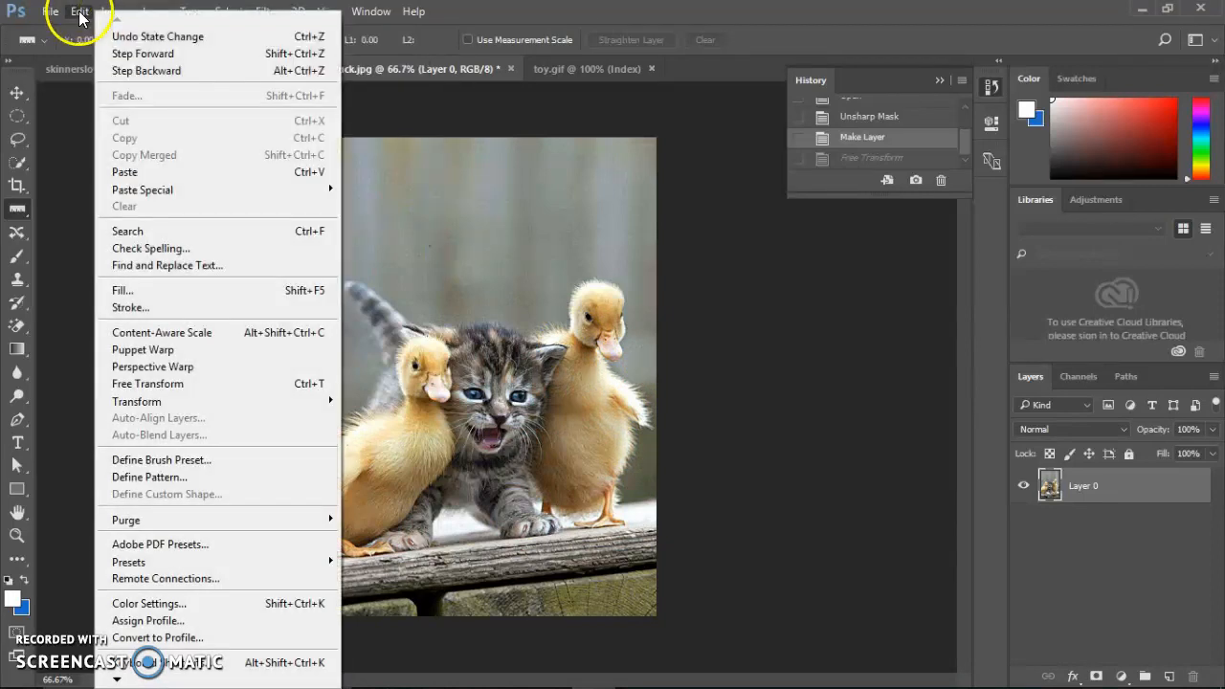
mouse_move(178, 404)
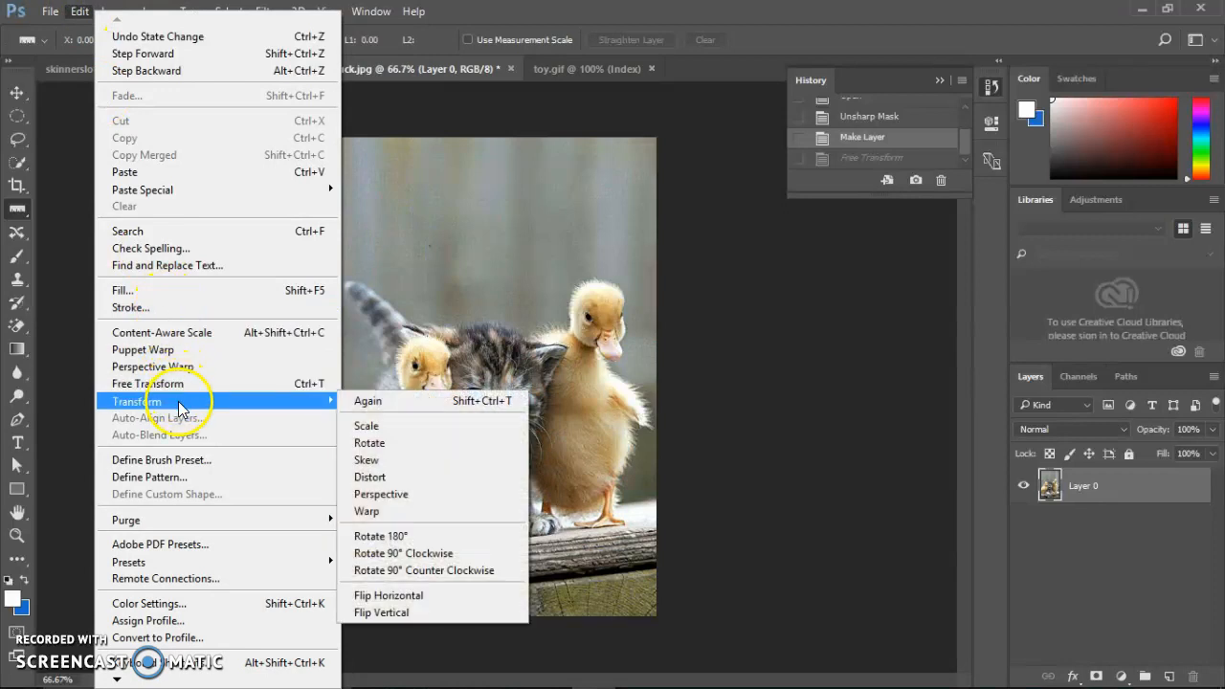
left_click(437, 613)
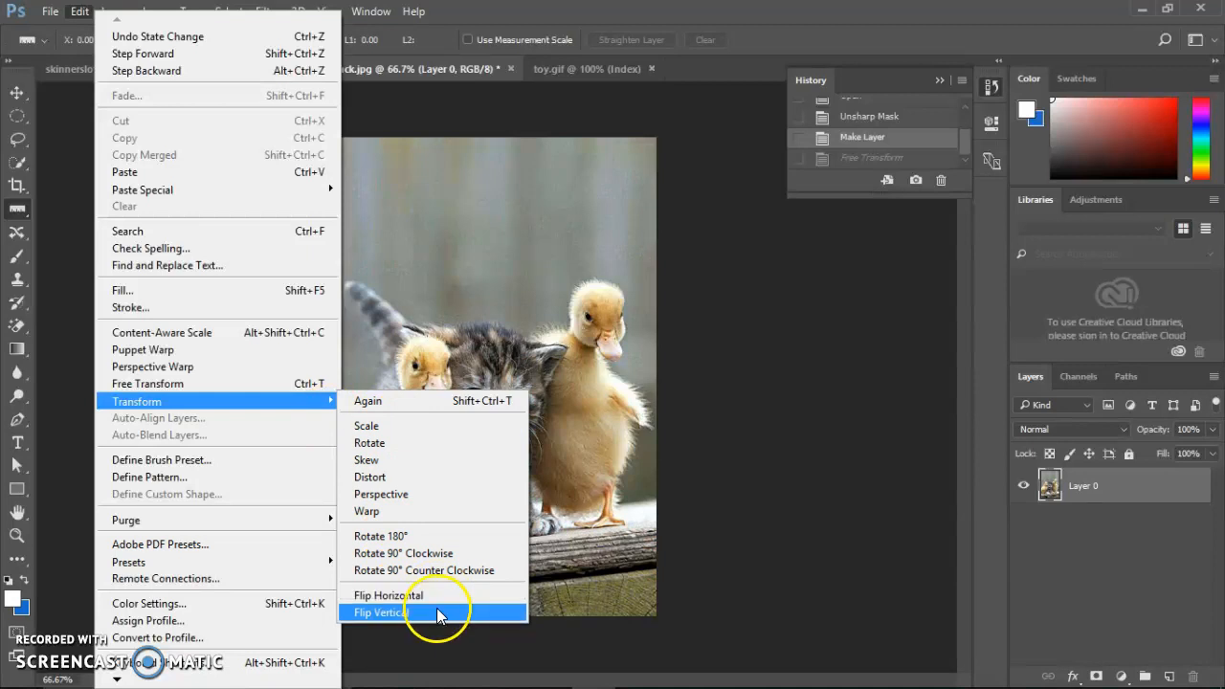
left_click(435, 596)
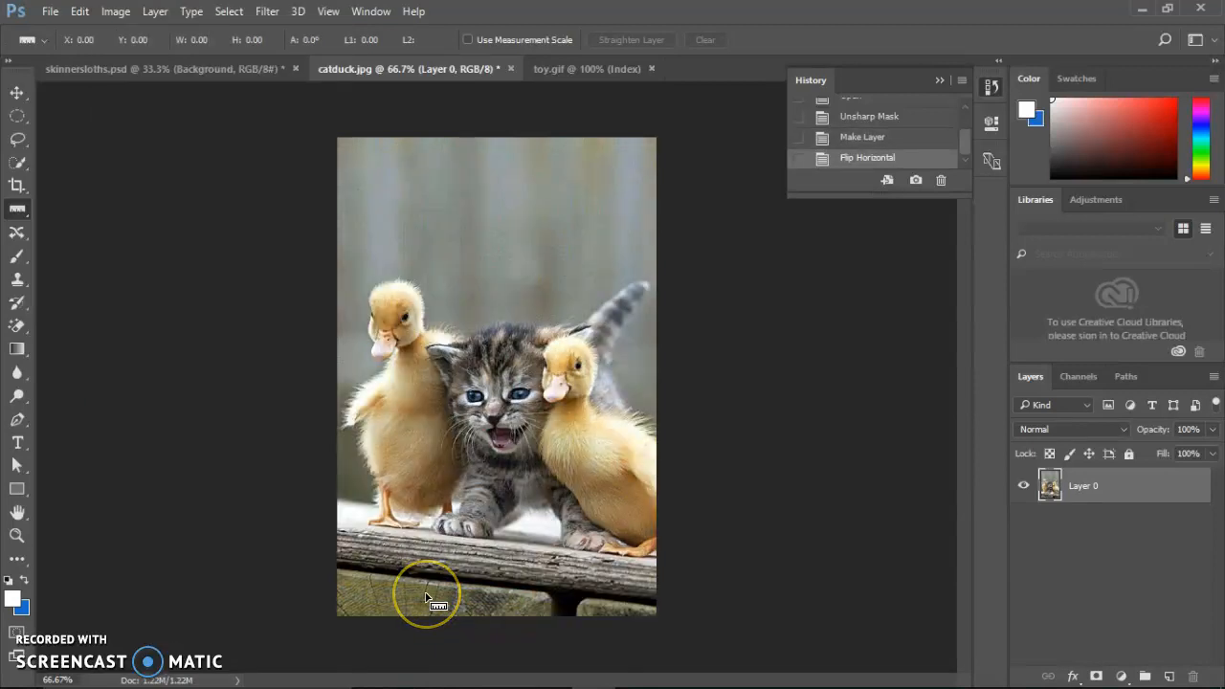